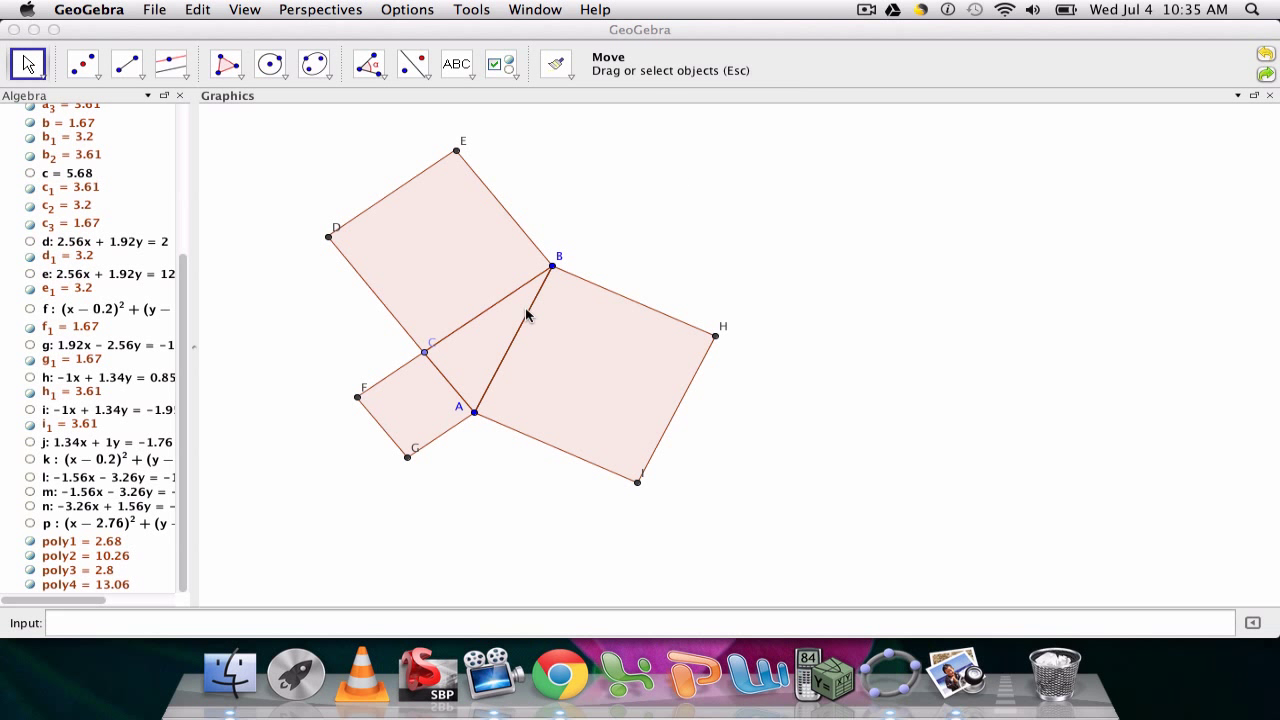
Step: Drag point B outward to enlarge the triangle and squares so c becomes 6.47
{"action": "left_click_drag", "start_coordinate": [553, 268], "coordinate": [639, 302]}
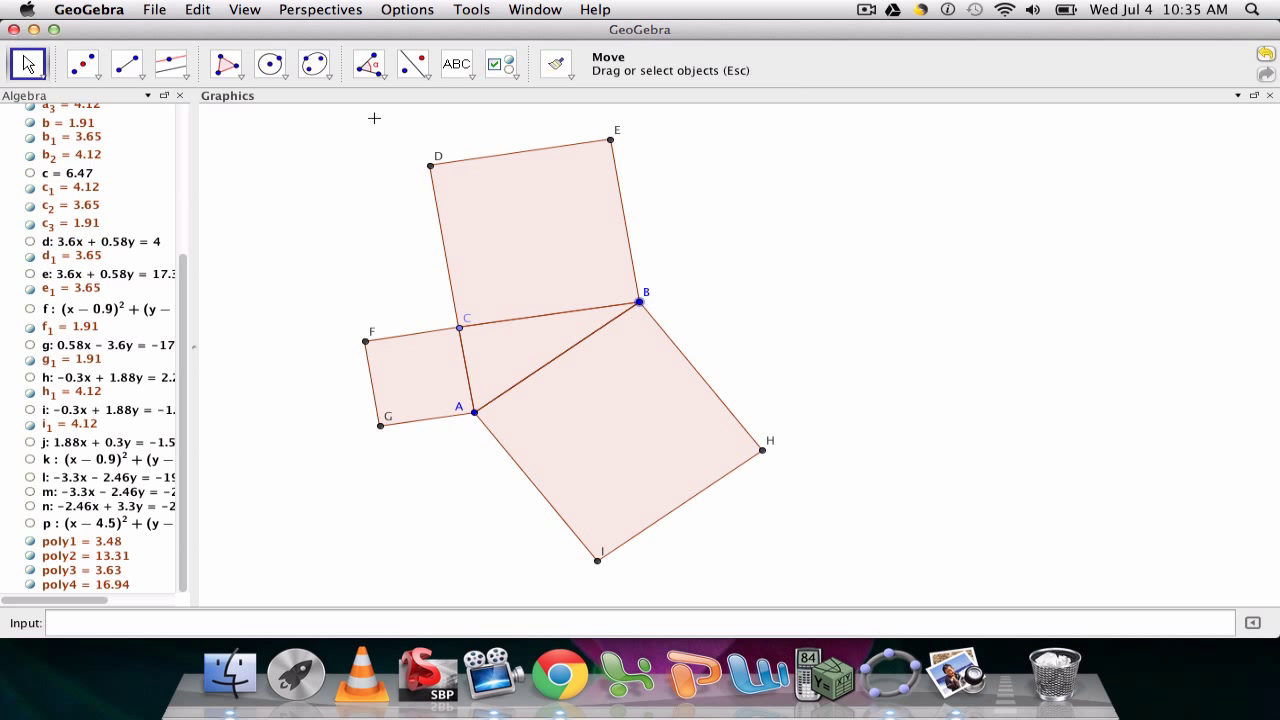
Step: Measure the angles of triangle ABC: α = 62.42°, β = 27.58°, γ = 90°
{"action": "left_click", "coordinate": [375, 78]}
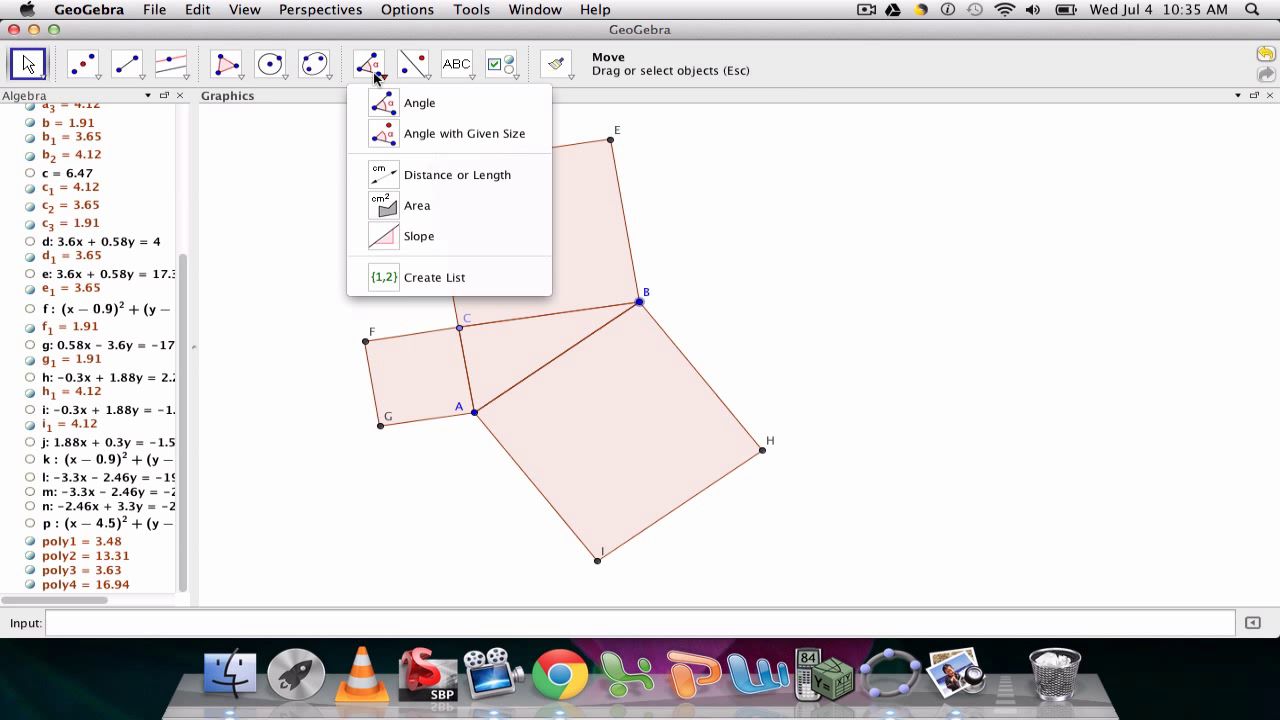
{"action": "left_click", "coordinate": [384, 103]}
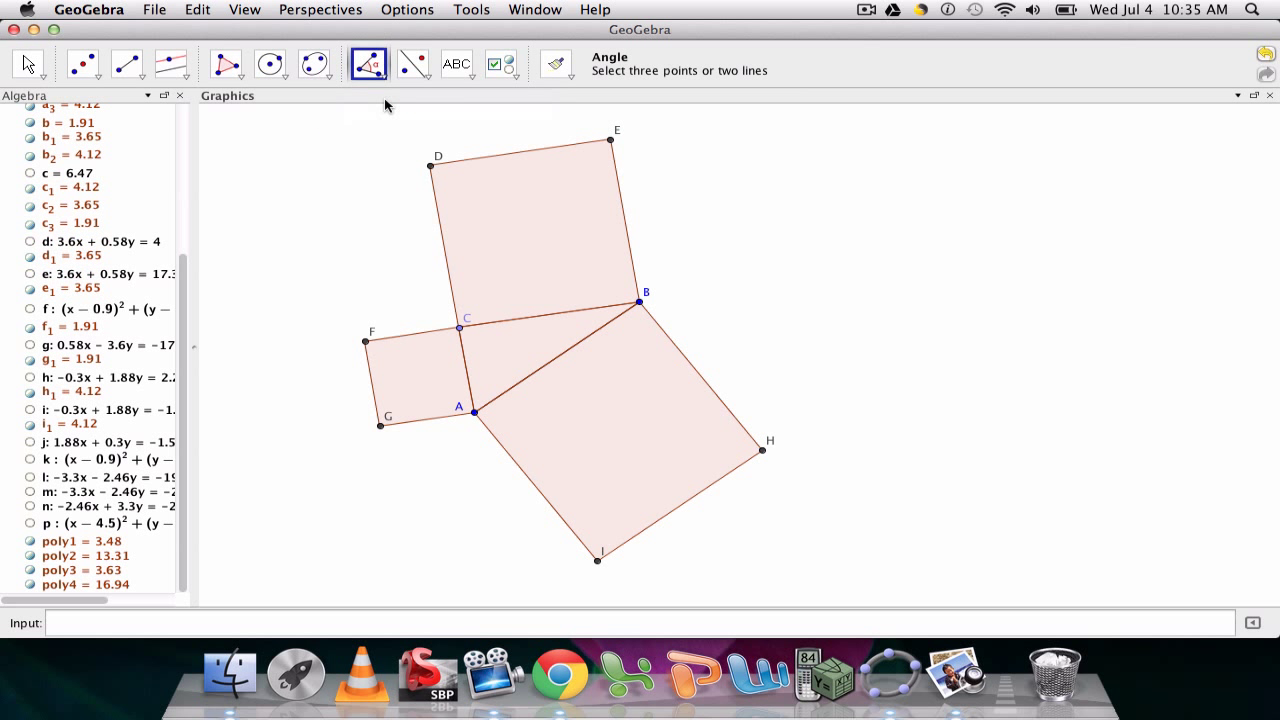
{"action": "left_click", "coordinate": [515, 352]}
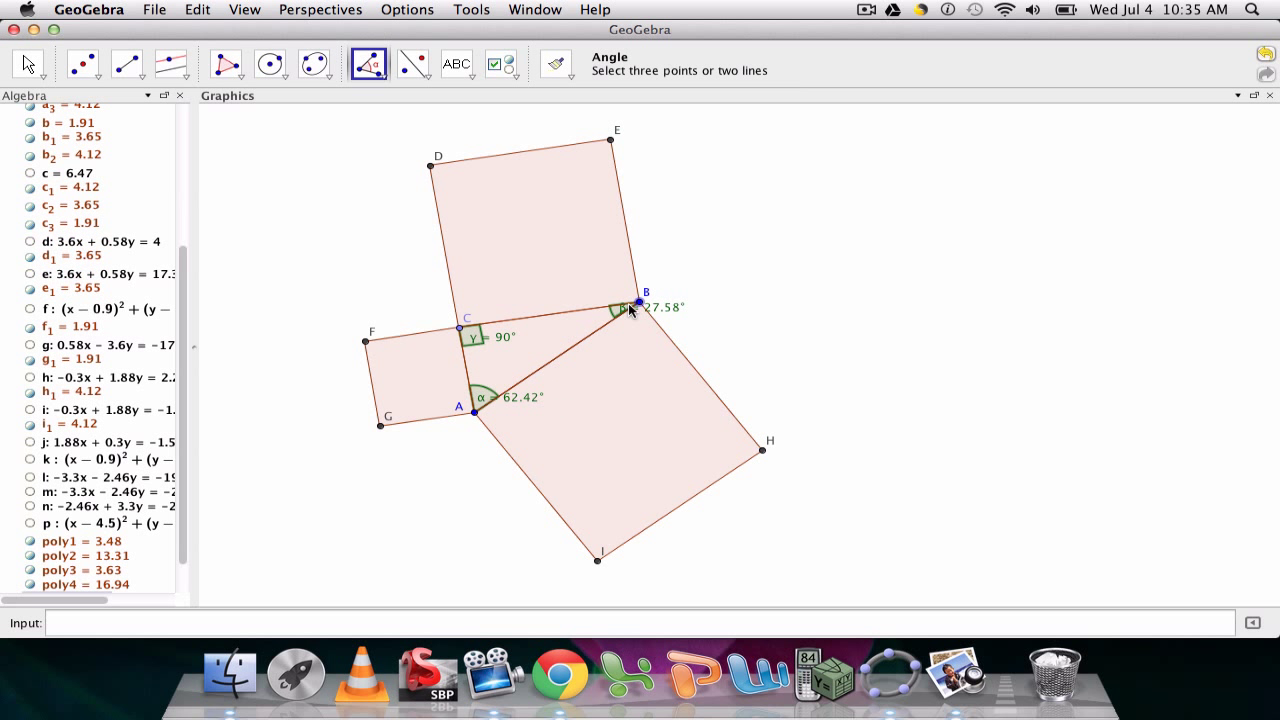
Step: Move the α, β and γ angle labels inside the triangle and open angle properties
{"action": "left_click", "coordinate": [27, 64]}
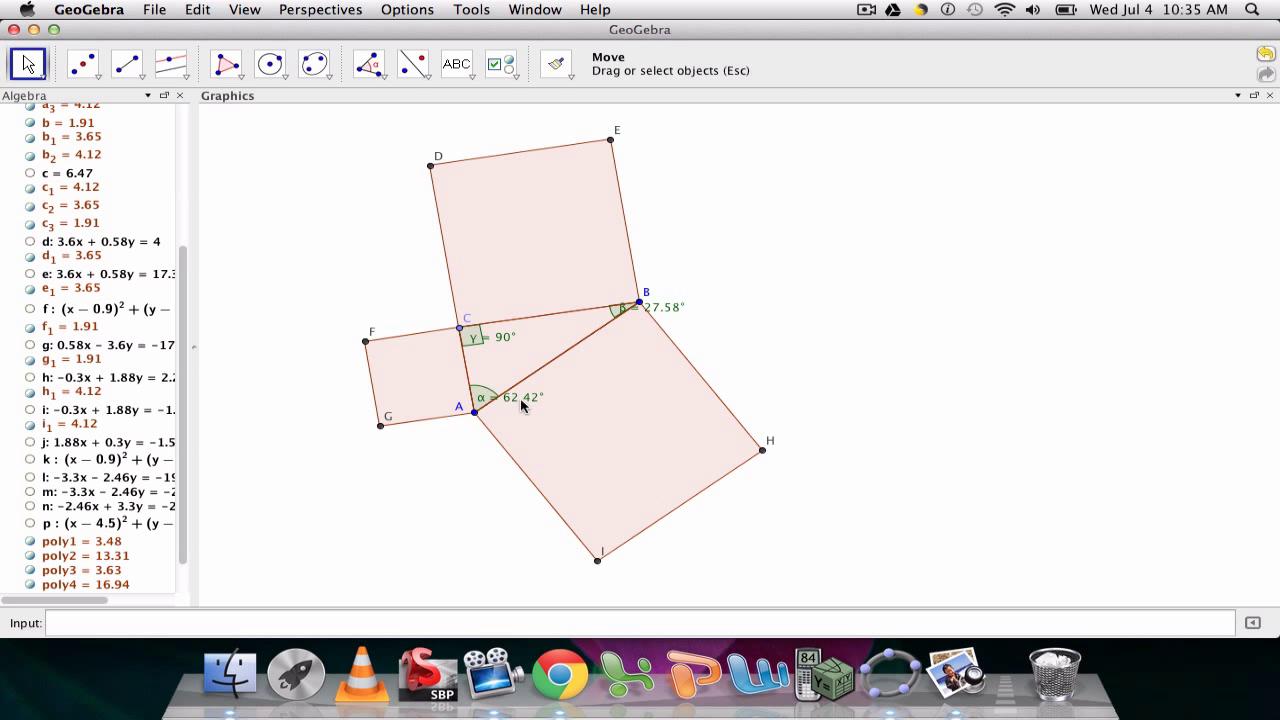
{"action": "left_click_drag", "start_coordinate": [518, 402], "coordinate": [512, 380]}
{"action": "left_click_drag", "start_coordinate": [666, 314], "coordinate": [585, 333]}
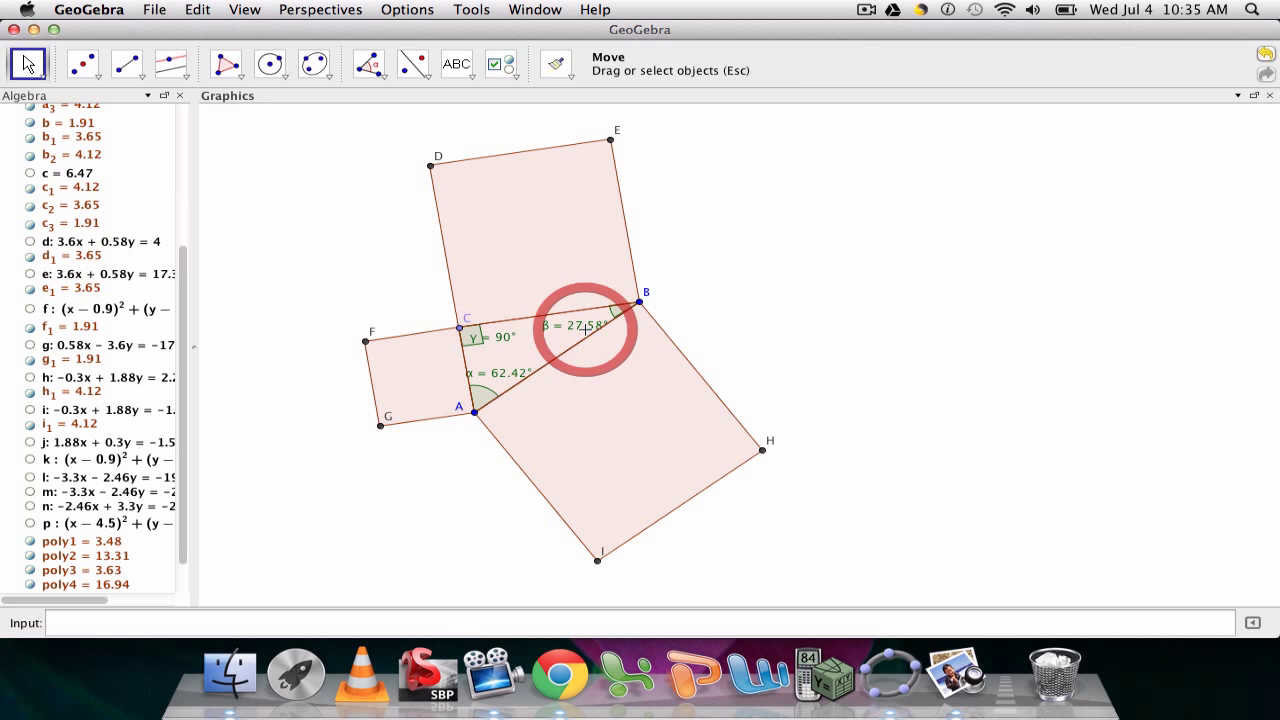
{"action": "left_click_drag", "start_coordinate": [502, 341], "coordinate": [511, 350]}
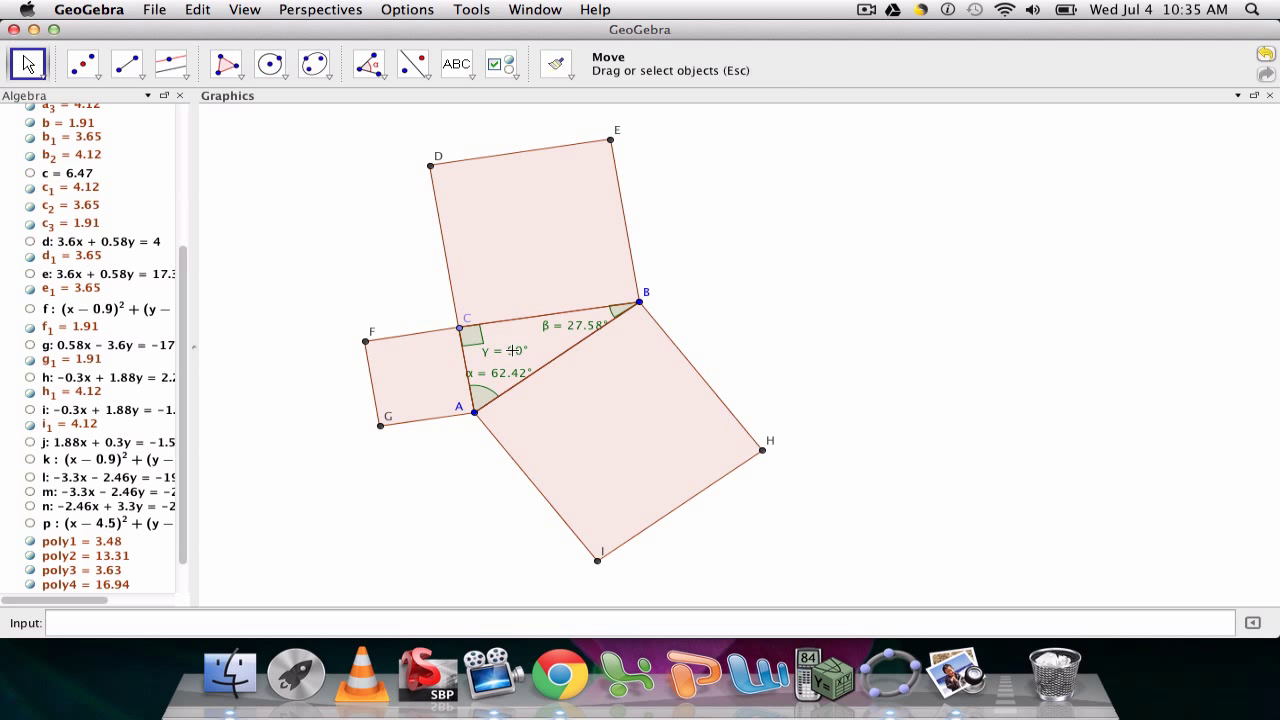
{"action": "key", "text": "super+e"}
Step: Set all three angles' Show Label to Value, displaying 62.42°, 27.58° and 90°
{"action": "left_click", "coordinate": [699, 98]}
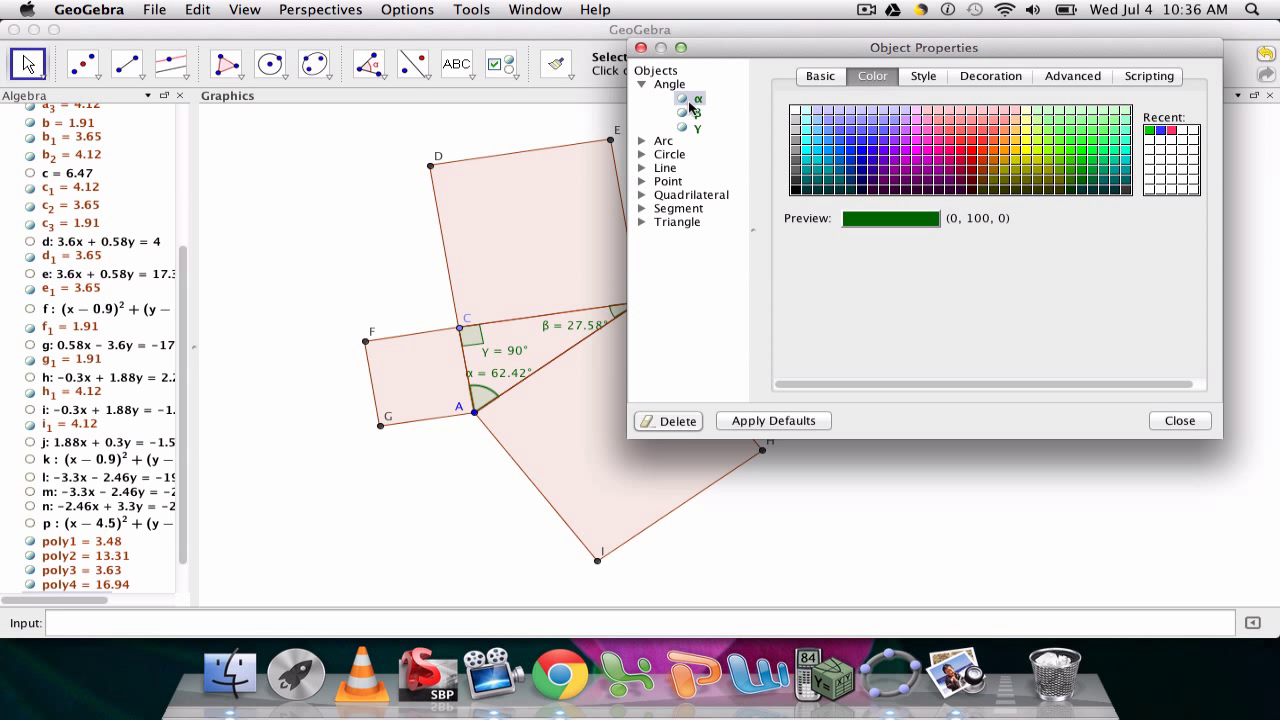
{"action": "left_click", "coordinate": [677, 88]}
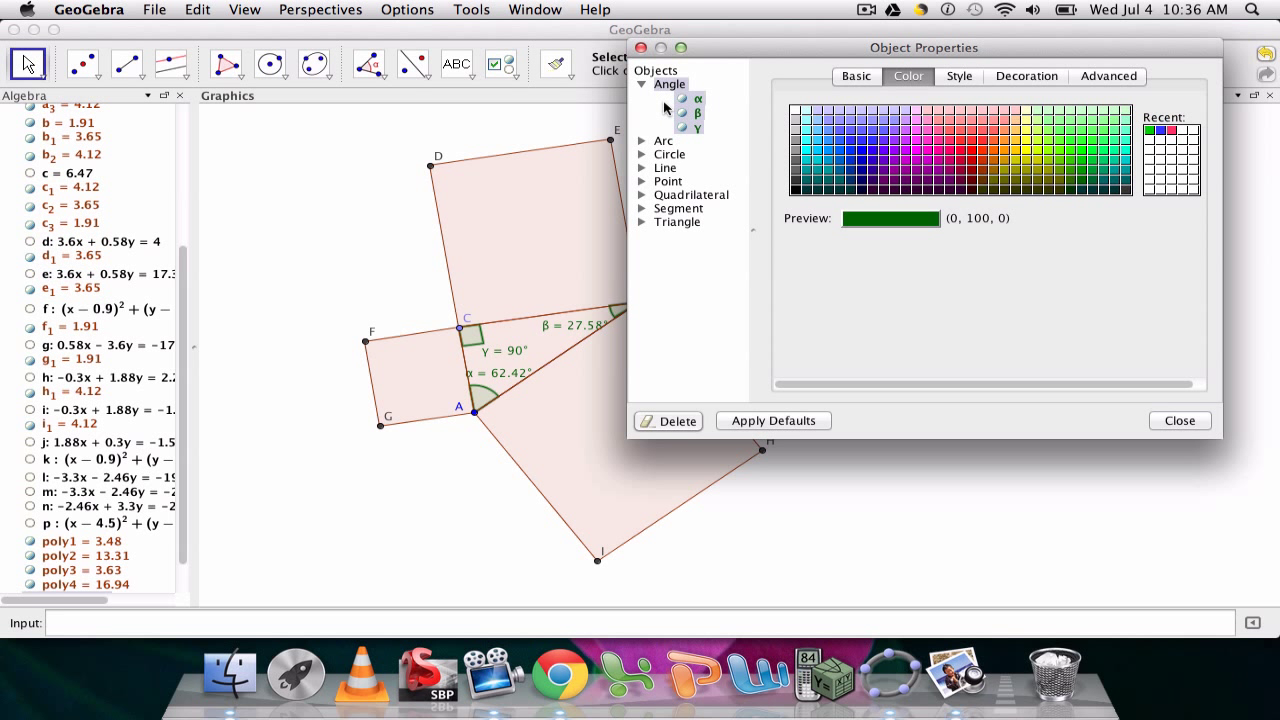
{"action": "left_click", "coordinate": [852, 78]}
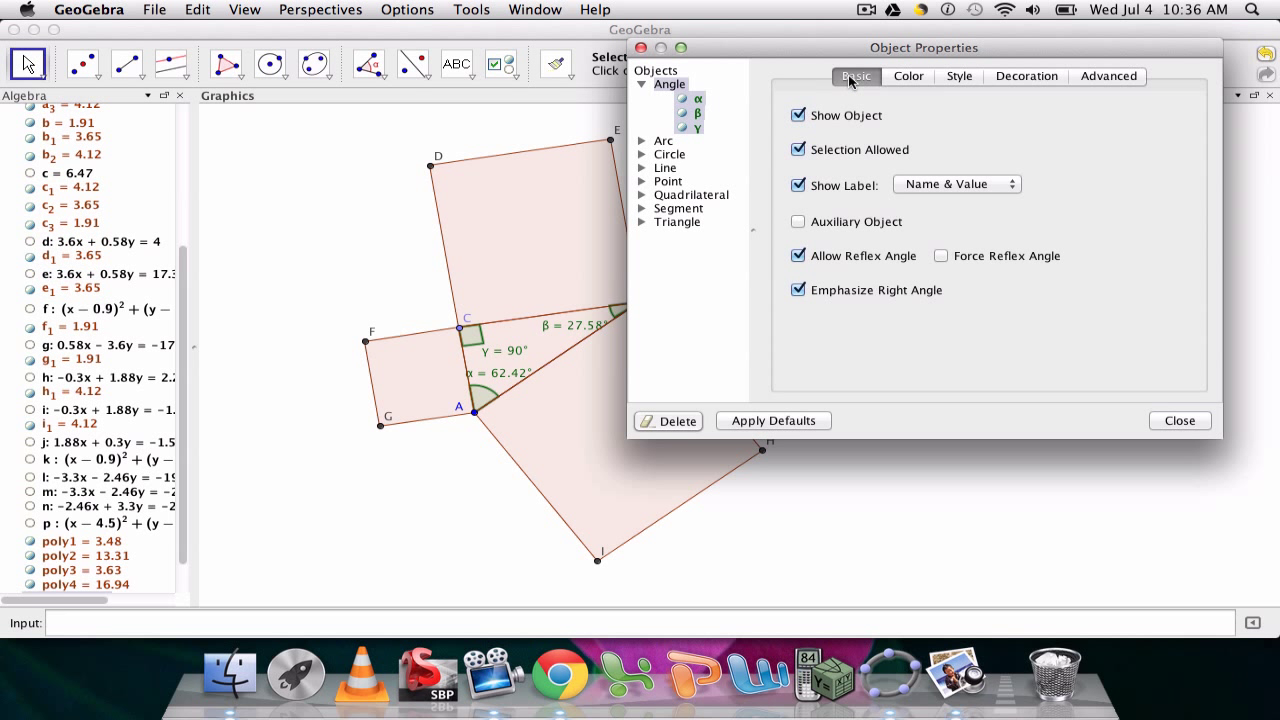
{"action": "left_click", "coordinate": [836, 189]}
{"action": "left_click", "coordinate": [837, 190]}
{"action": "left_click", "coordinate": [940, 184]}
{"action": "left_click", "coordinate": [930, 198]}
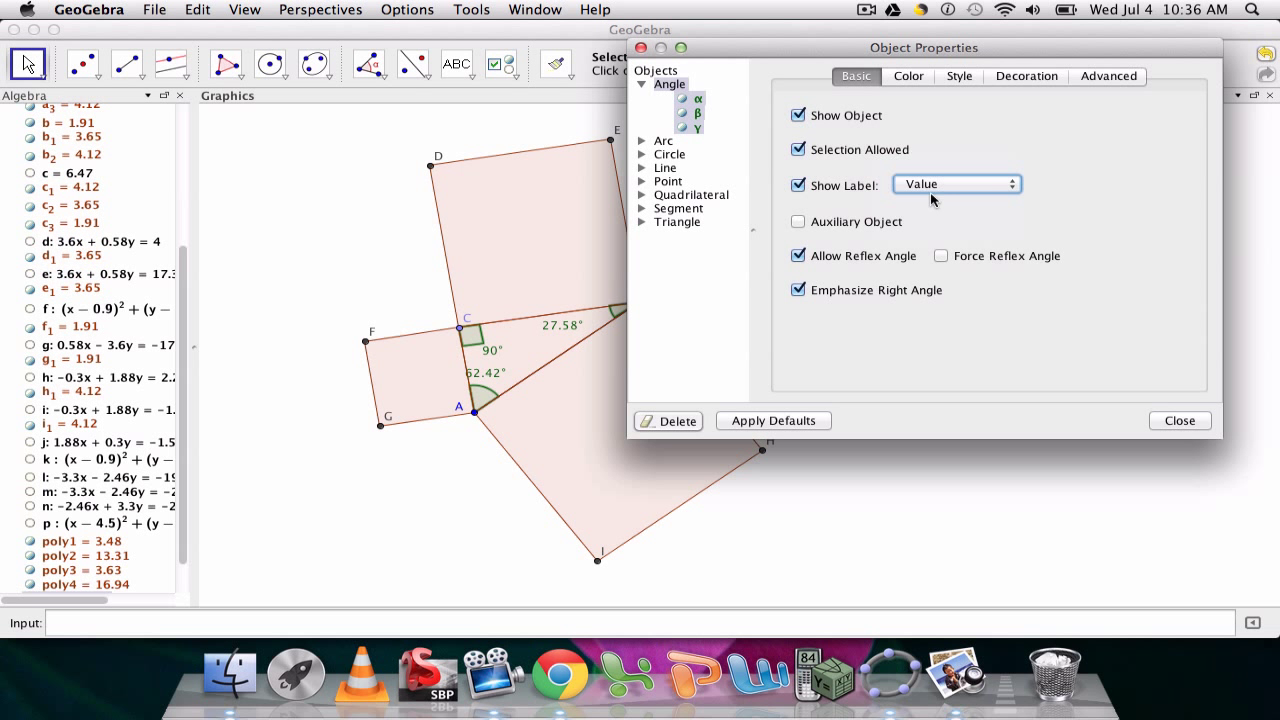
Step: Place the 27.58° label beside point B and open point B's properties
{"action": "left_click", "coordinate": [1178, 421]}
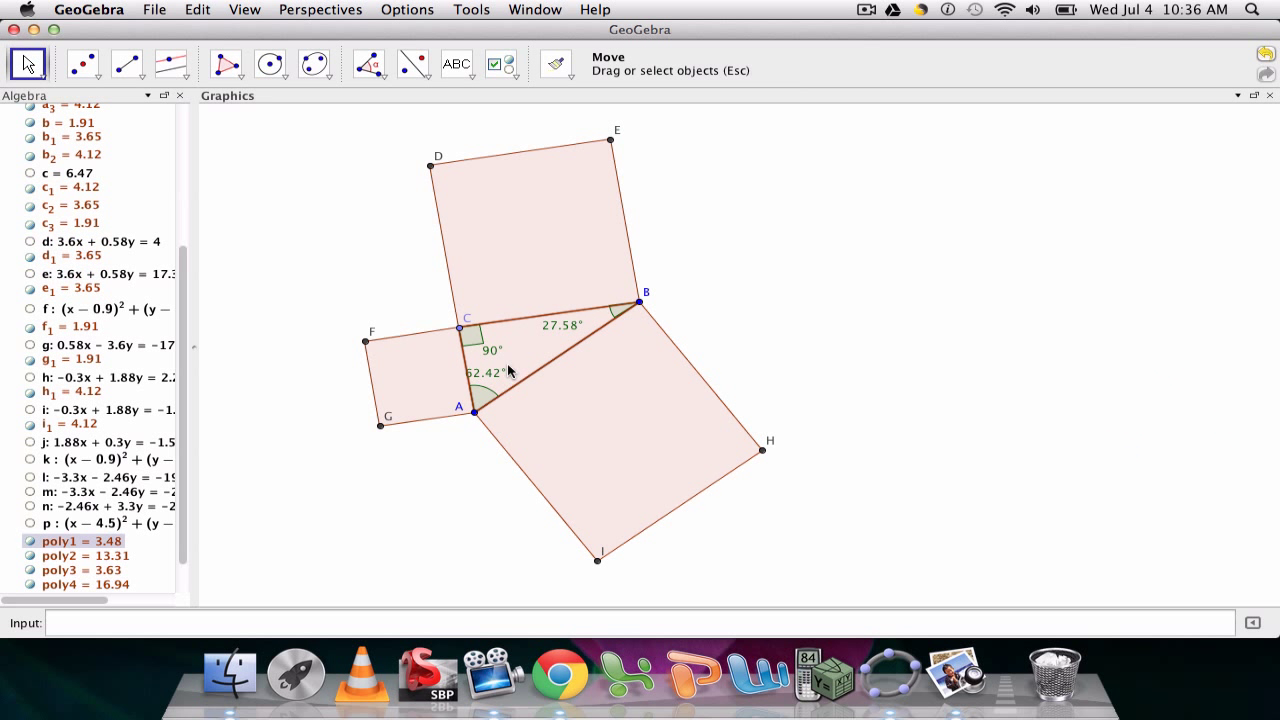
{"action": "left_click_drag", "start_coordinate": [572, 325], "coordinate": [688, 302]}
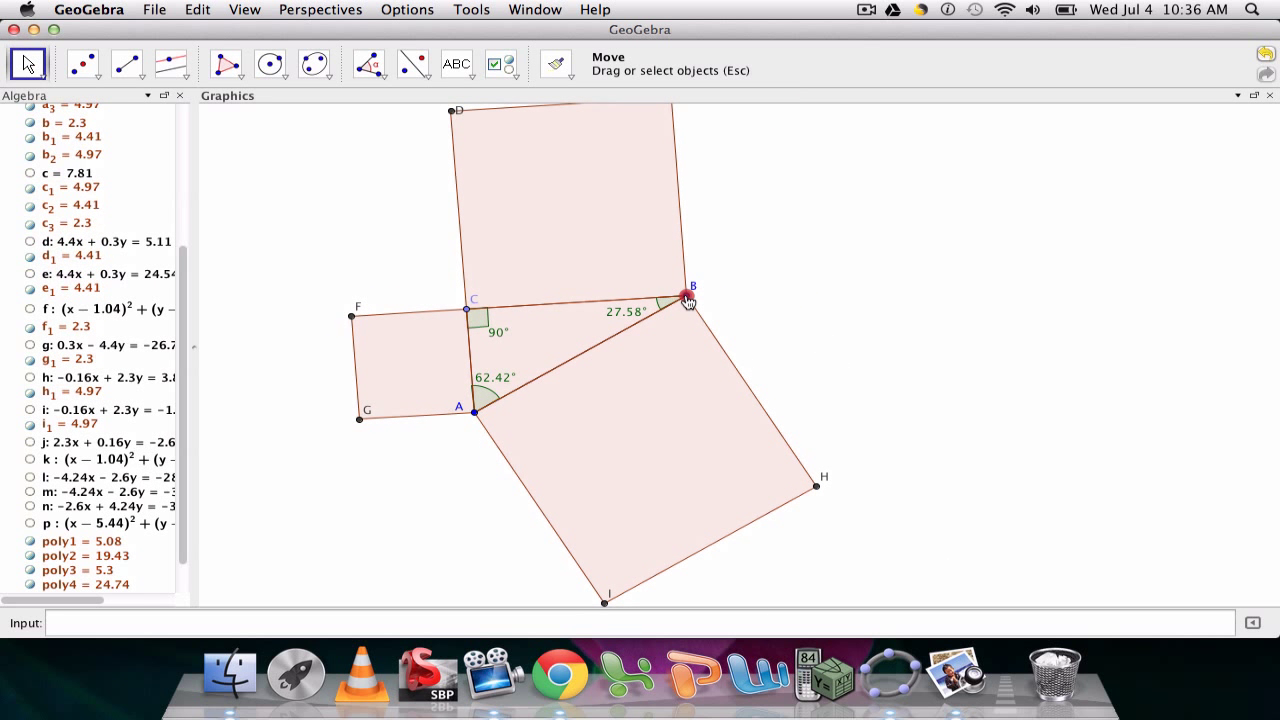
{"action": "left_click", "coordinate": [507, 325]}
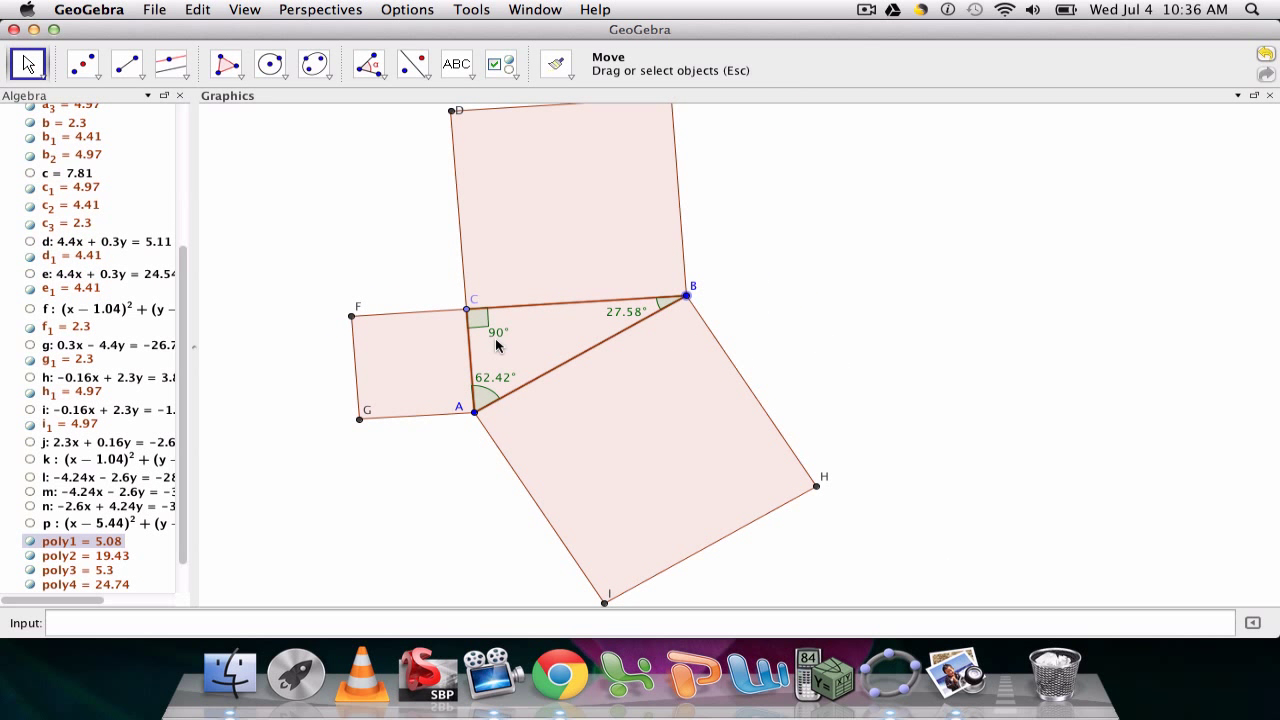
{"action": "key", "text": "Escape"}
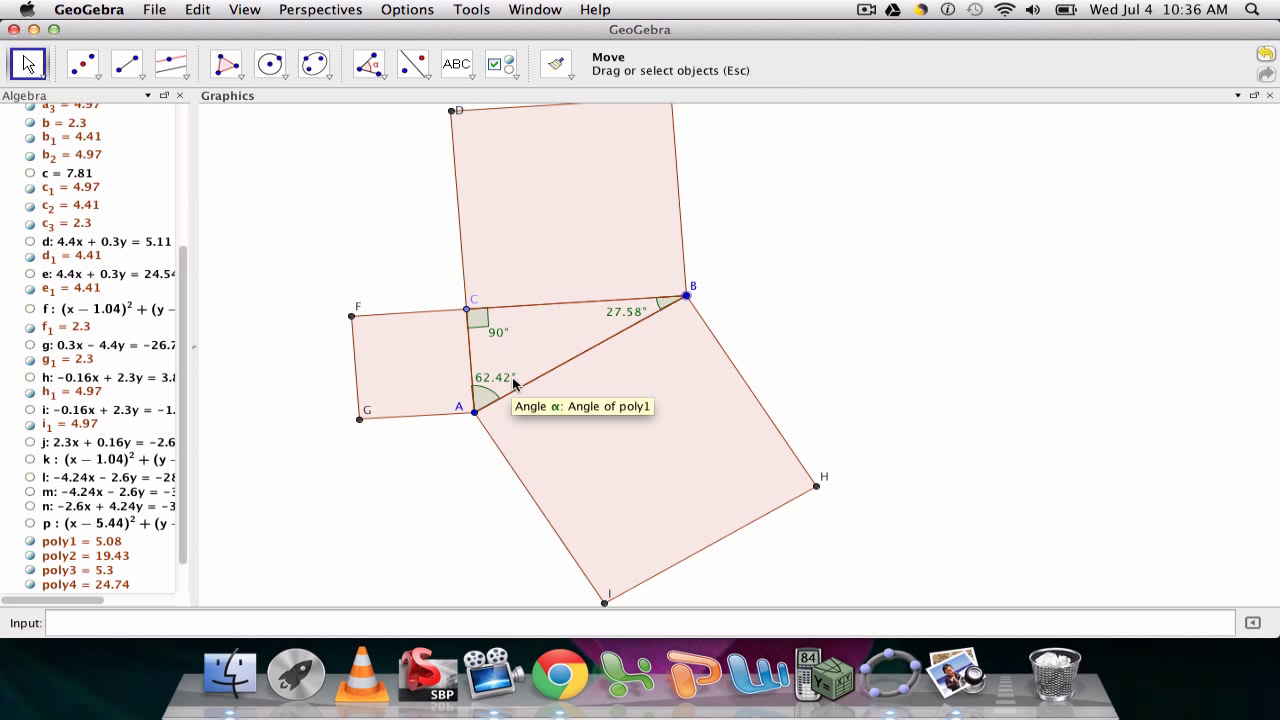
{"action": "key", "text": "super+e"}
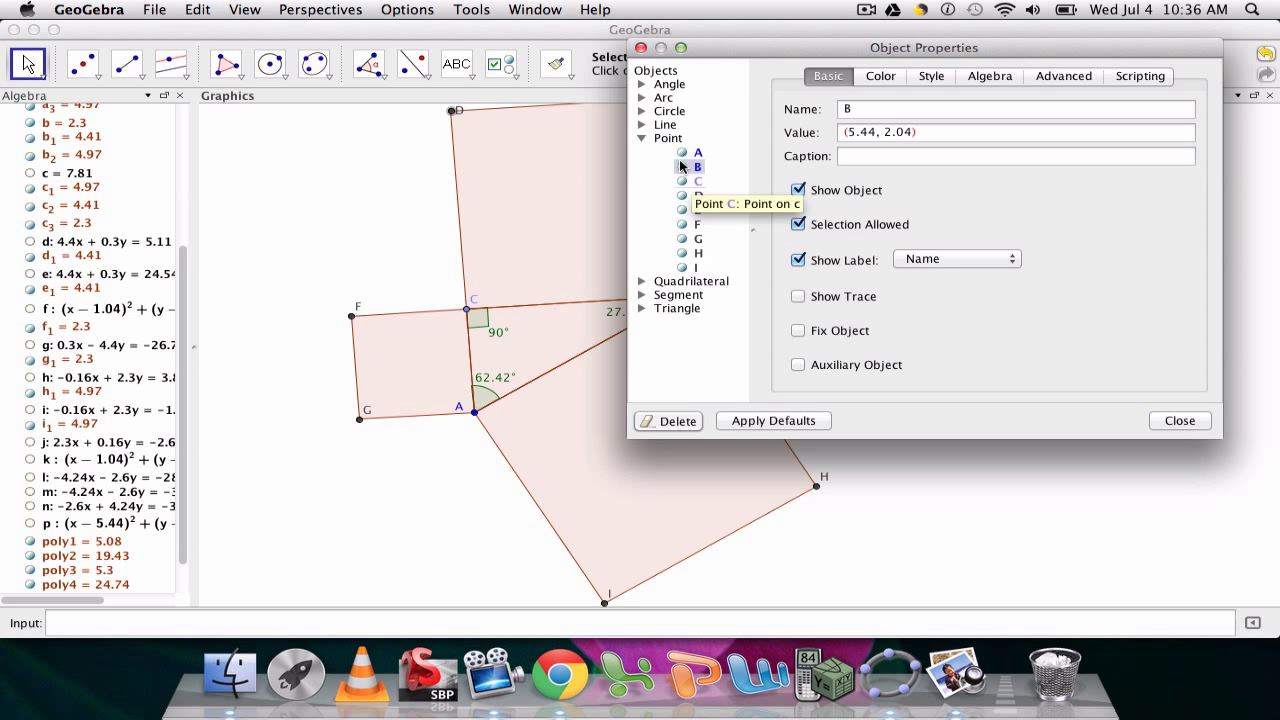
Step: Hide the name labels of points B and C
{"action": "left_click", "coordinate": [642, 86]}
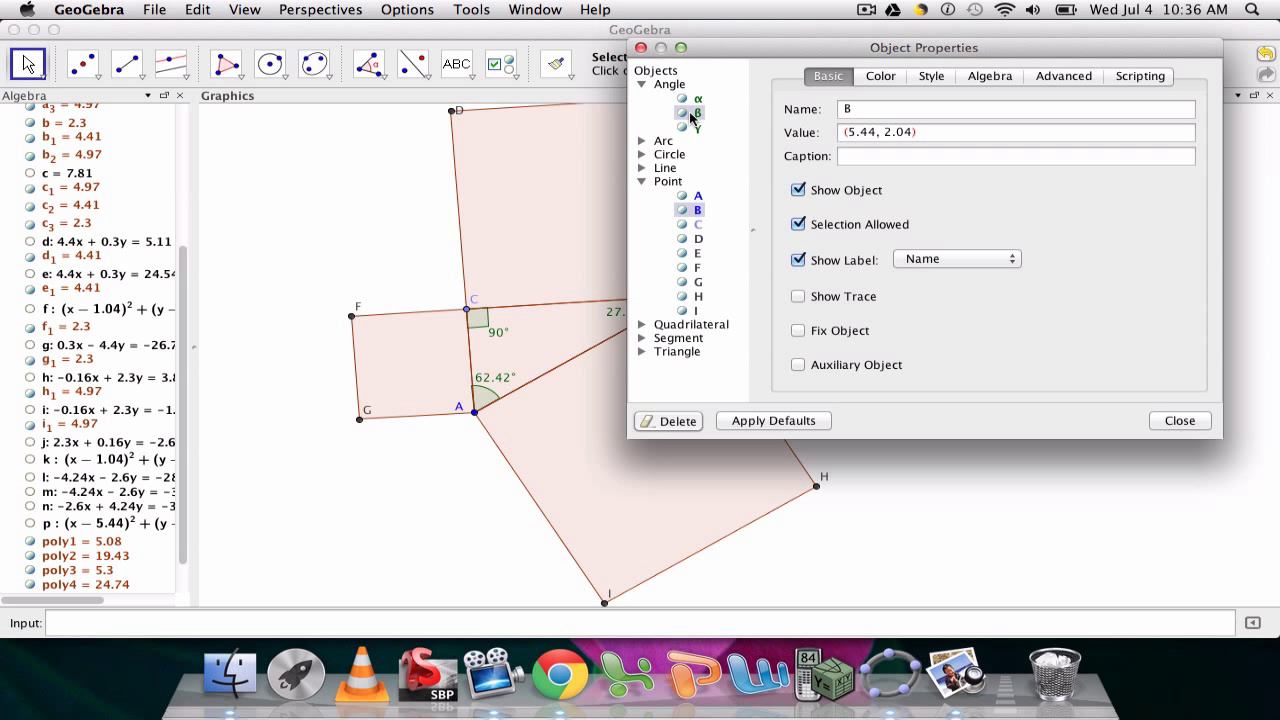
{"action": "key", "text": "shift+Down"}
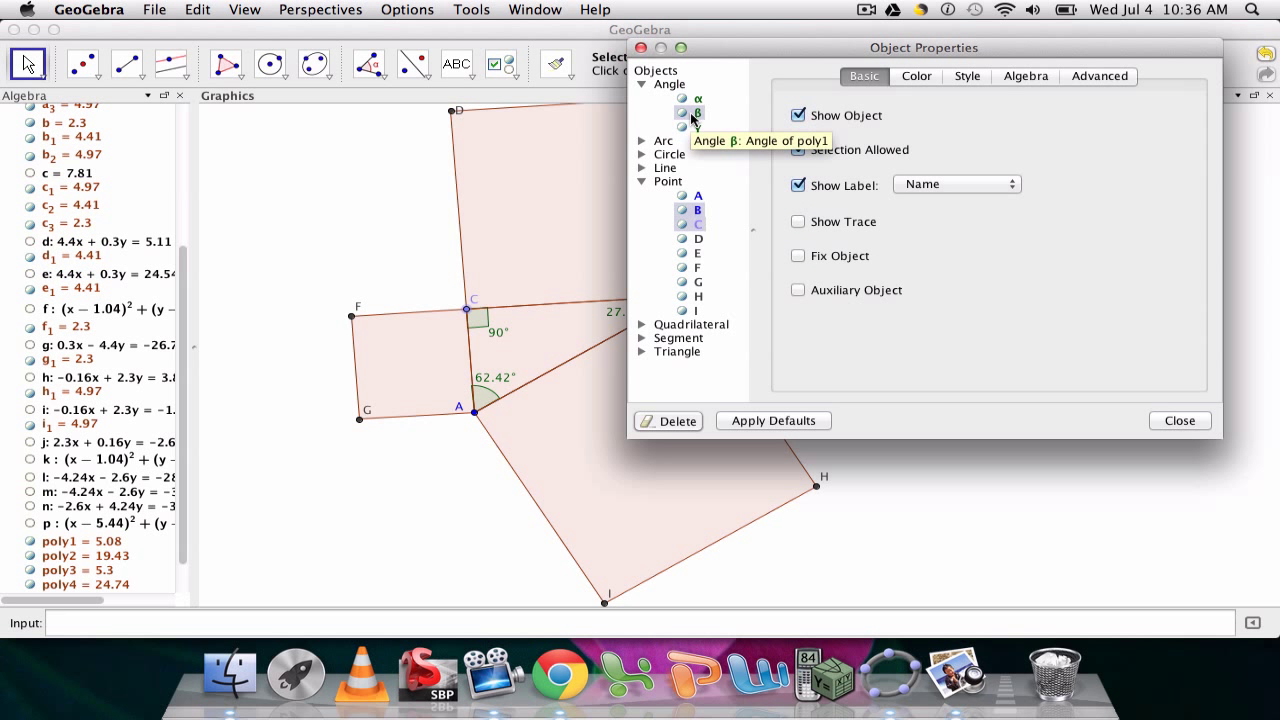
{"action": "left_click", "coordinate": [798, 185]}
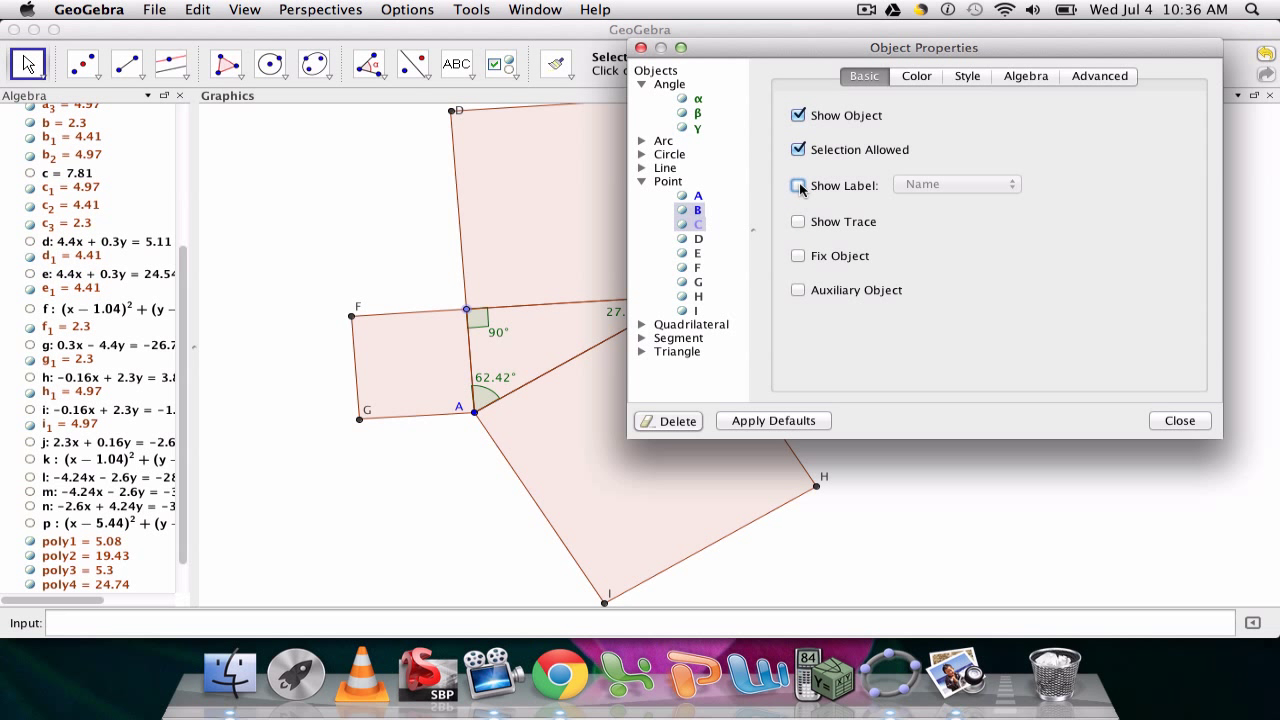
{"action": "left_click", "coordinate": [697, 129]}
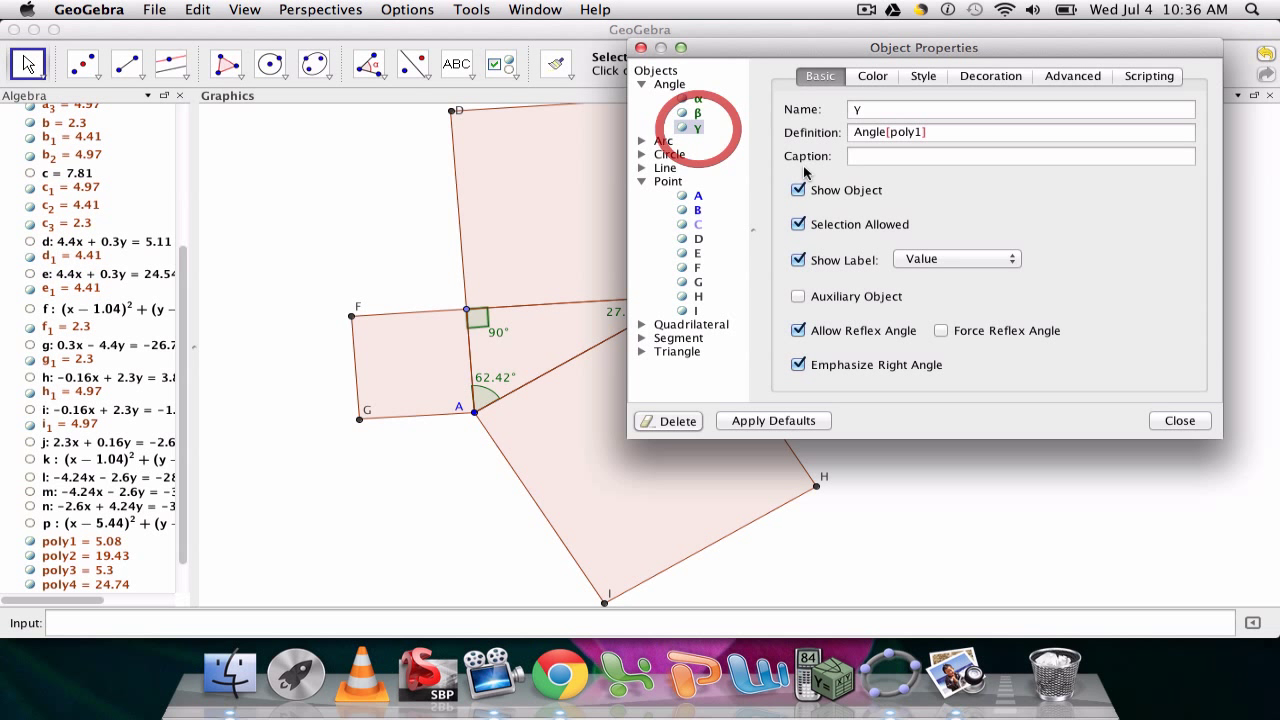
Step: Hide the α and β angle labels, keeping only 90°, and drag a vertex so c = 6.3
{"action": "left_click", "coordinate": [799, 260]}
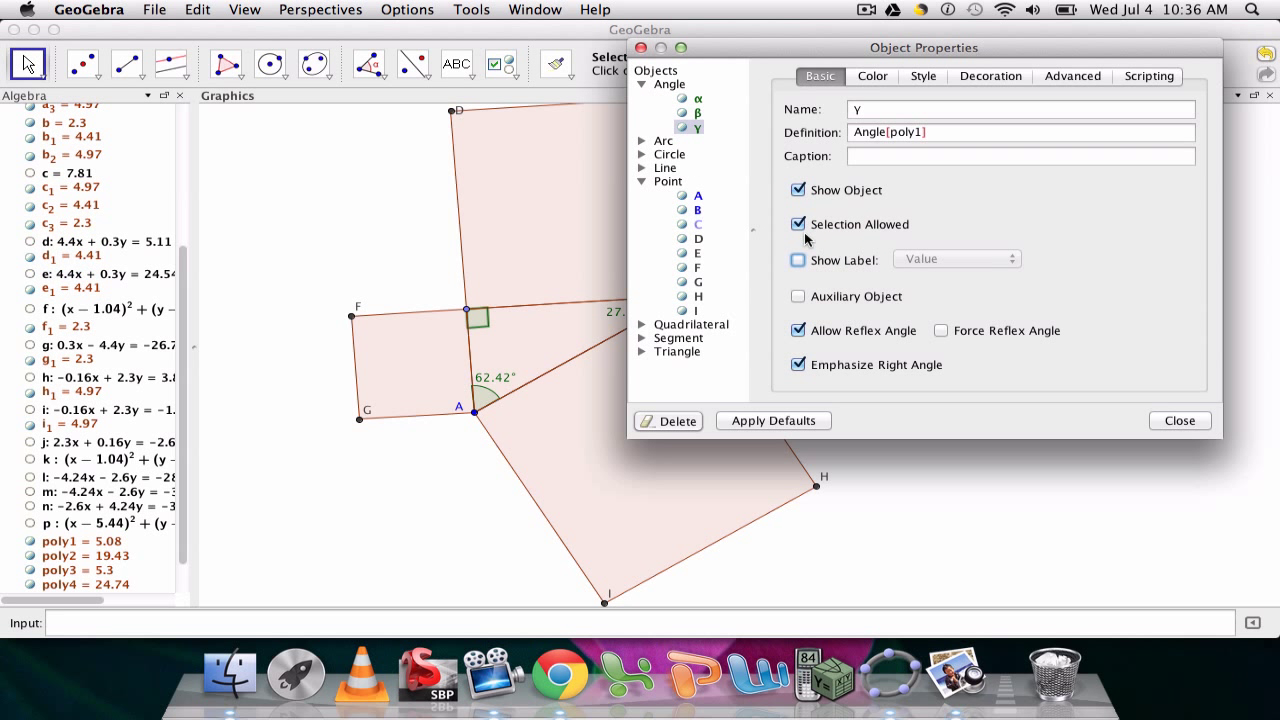
{"action": "left_click", "coordinate": [697, 113]}
{"action": "left_click", "coordinate": [798, 260]}
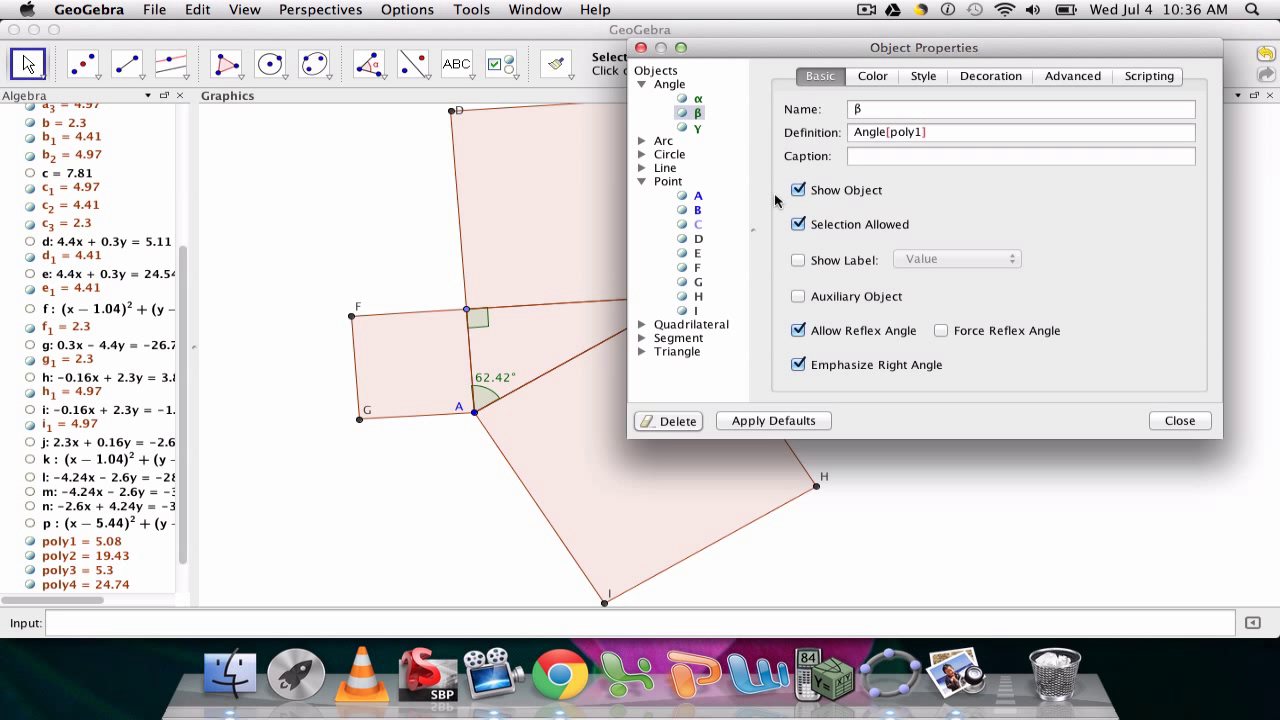
{"action": "left_click", "coordinate": [798, 260]}
{"action": "left_click", "coordinate": [697, 128]}
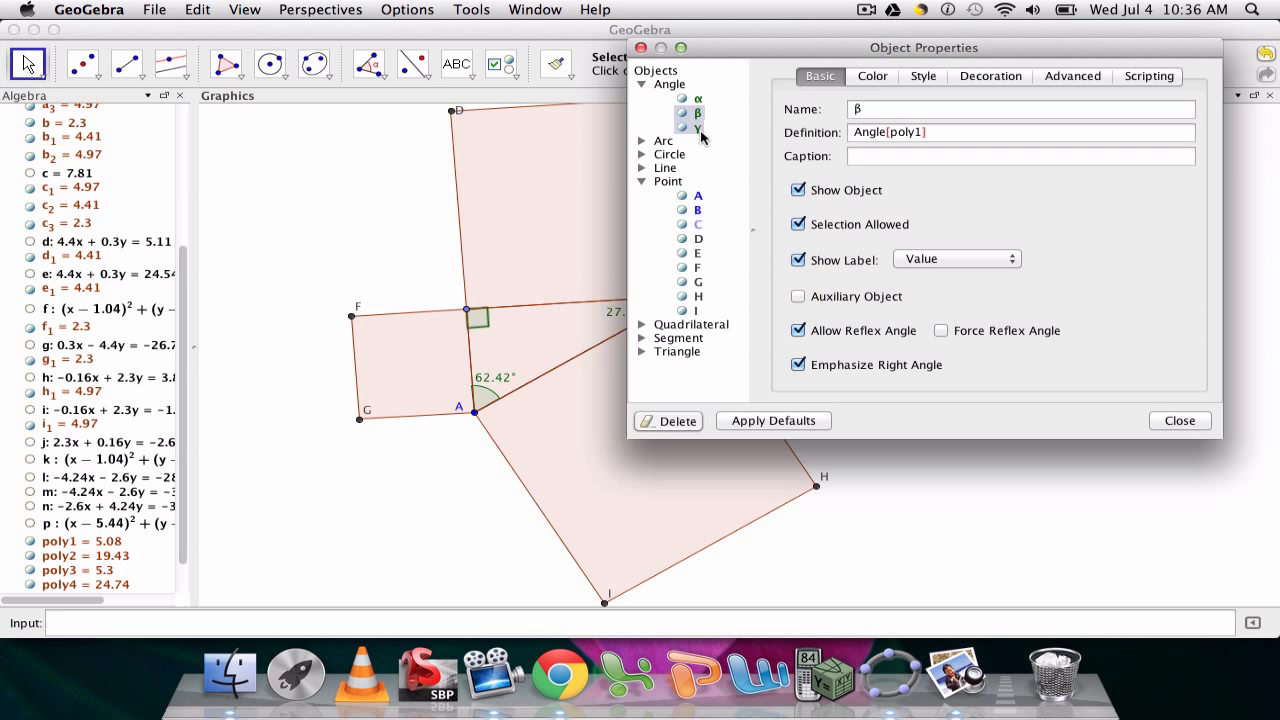
{"action": "left_click", "coordinate": [798, 260]}
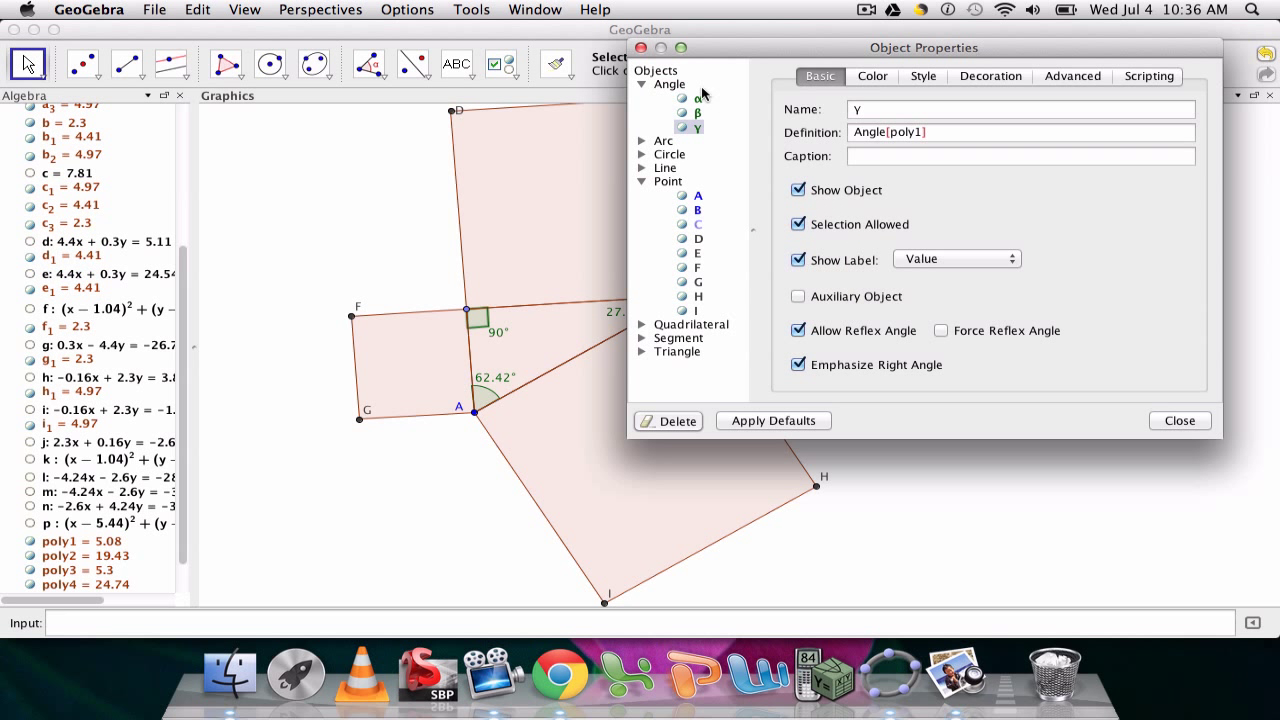
{"action": "left_click", "coordinate": [697, 98]}
{"action": "left_click", "coordinate": [798, 260]}
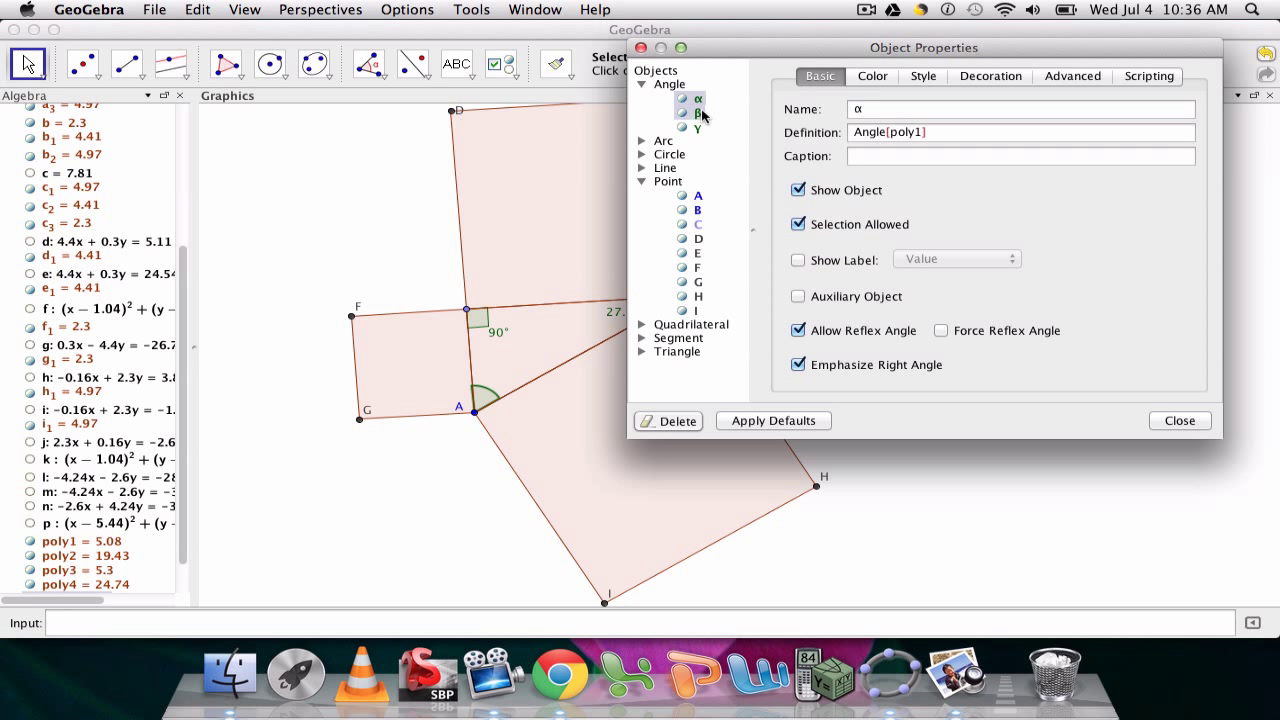
{"action": "left_click", "coordinate": [697, 113]}
{"action": "left_click", "coordinate": [798, 260]}
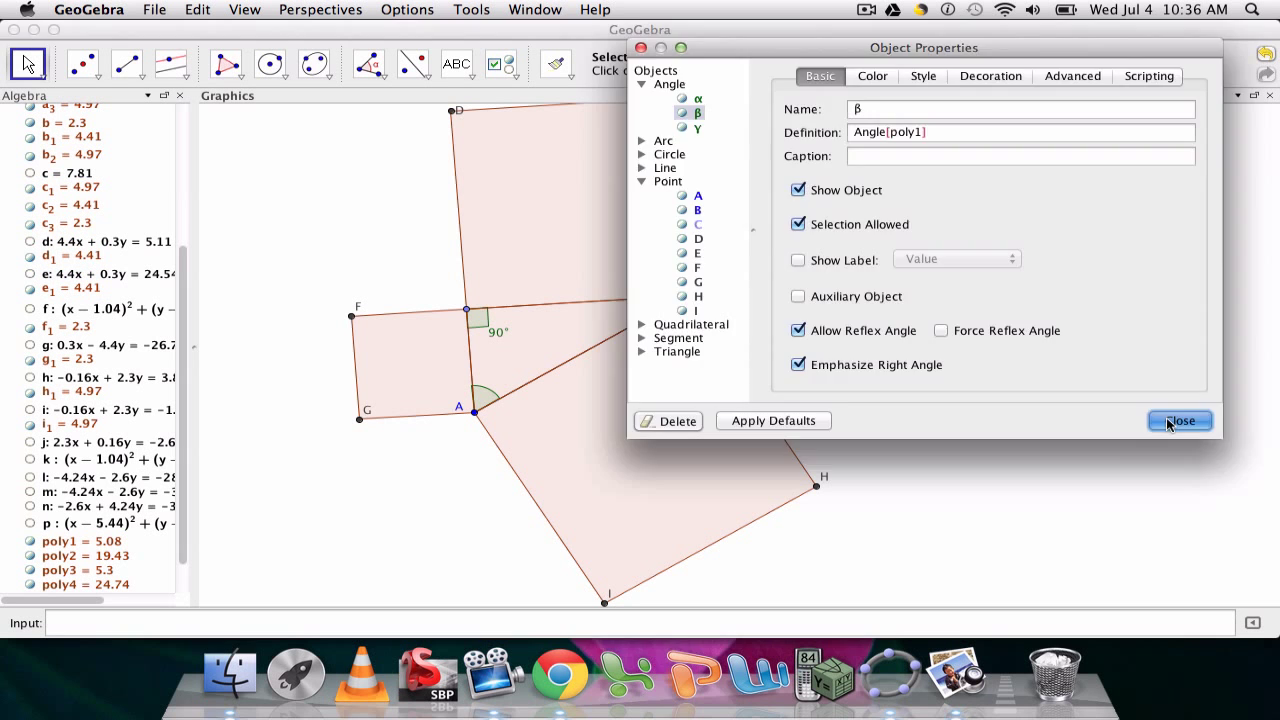
{"action": "left_click", "coordinate": [1170, 420]}
{"action": "left_click_drag", "start_coordinate": [685, 298], "coordinate": [639, 311]}
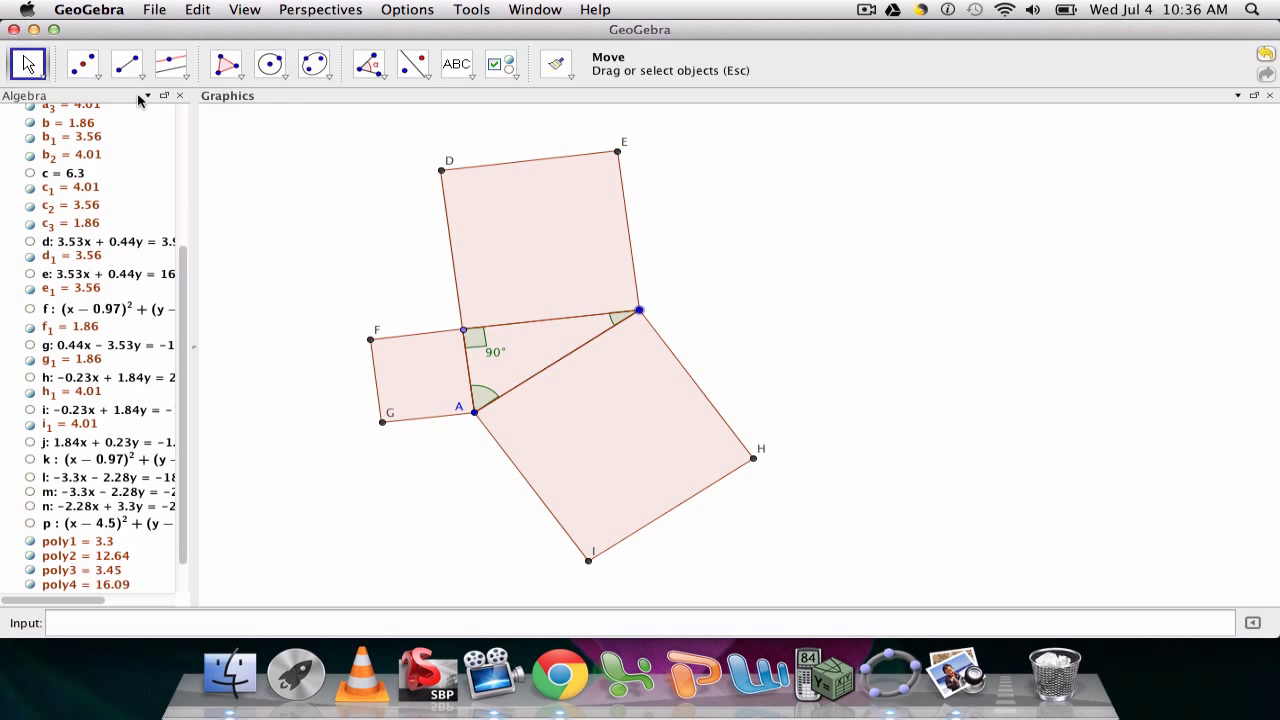
Step: Create centre points J, K and L from opposite corners of the three squares
{"action": "left_click", "coordinate": [87, 68]}
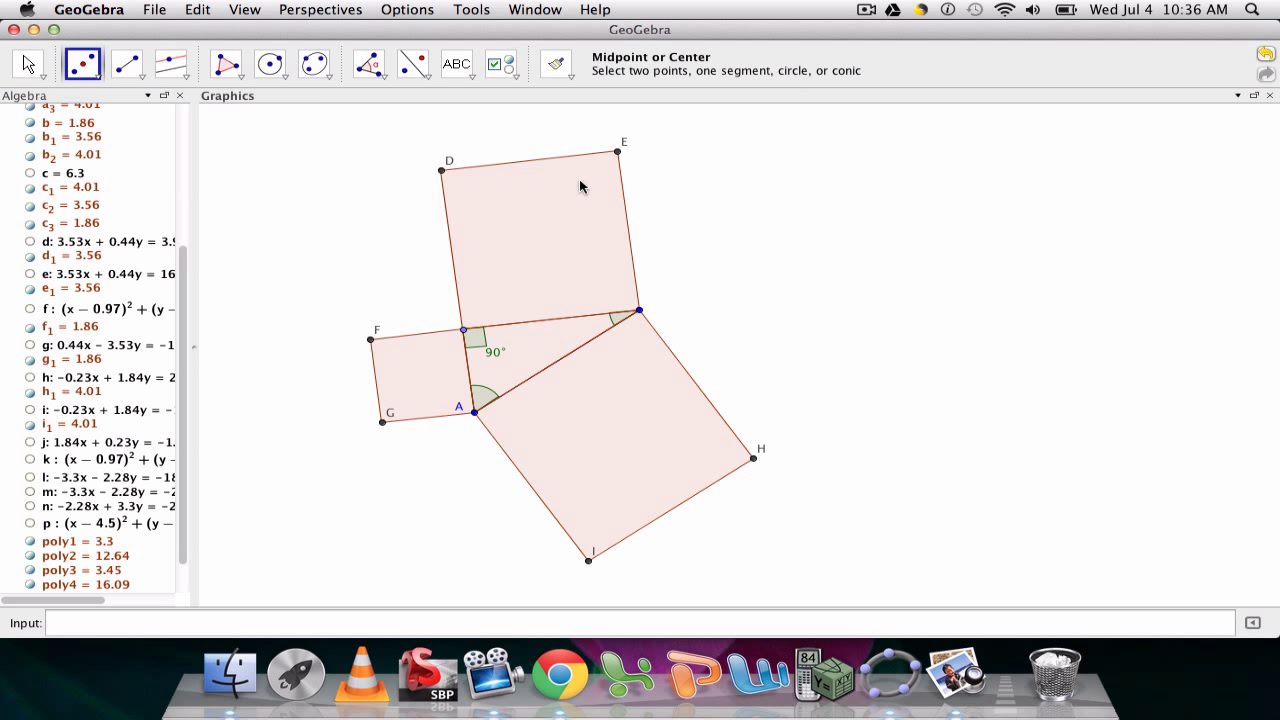
{"action": "left_click", "coordinate": [617, 151]}
{"action": "left_click", "coordinate": [463, 331]}
{"action": "left_click", "coordinate": [463, 331]}
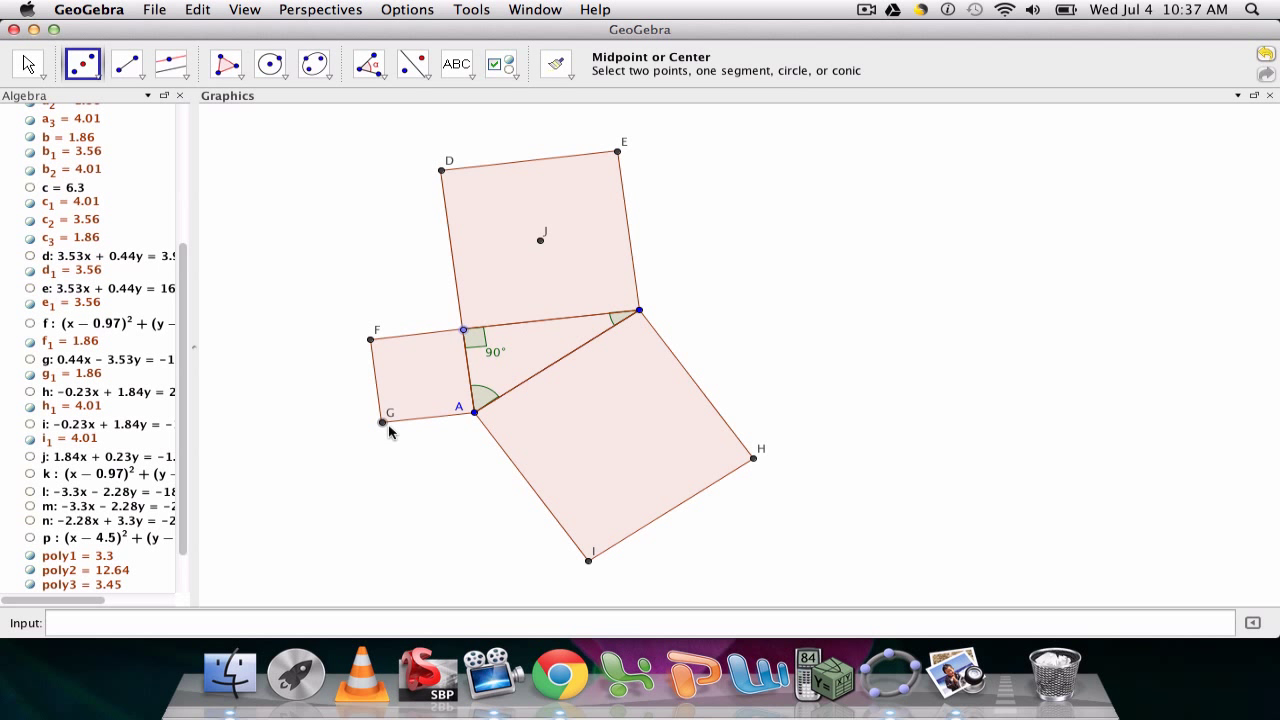
{"action": "left_click", "coordinate": [383, 421]}
{"action": "left_click", "coordinate": [474, 412]}
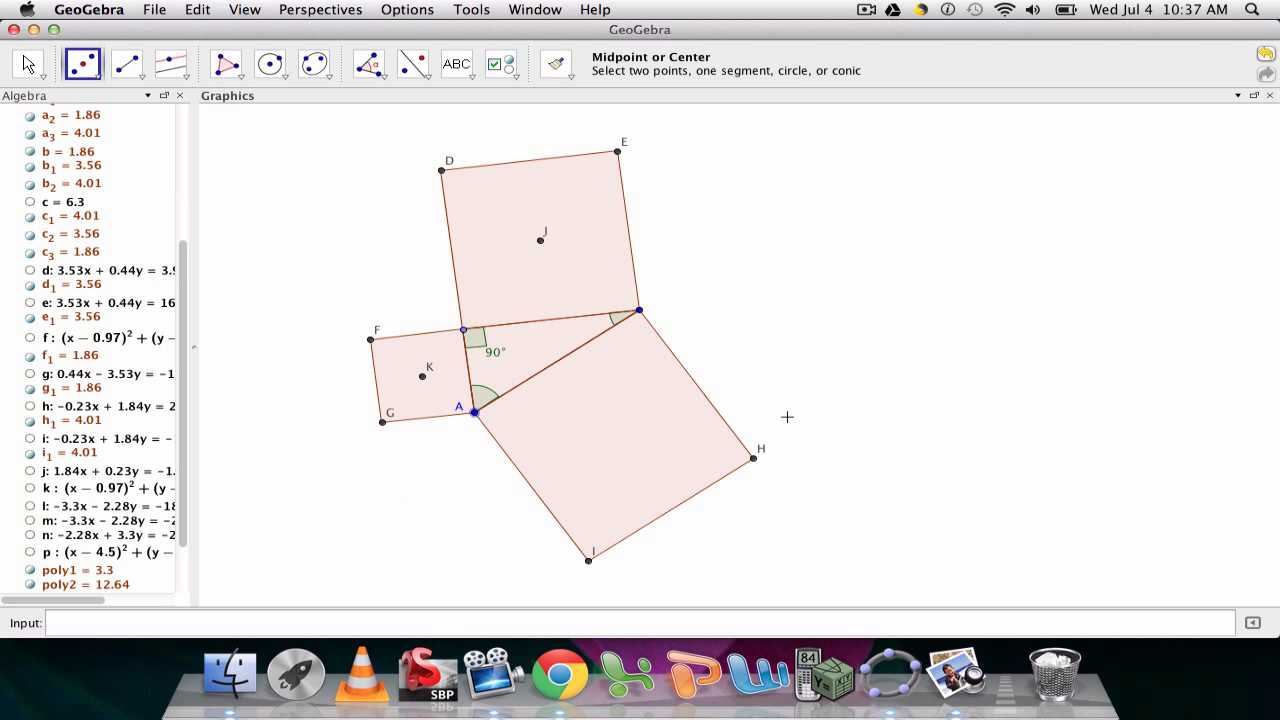
{"action": "left_click", "coordinate": [754, 460]}
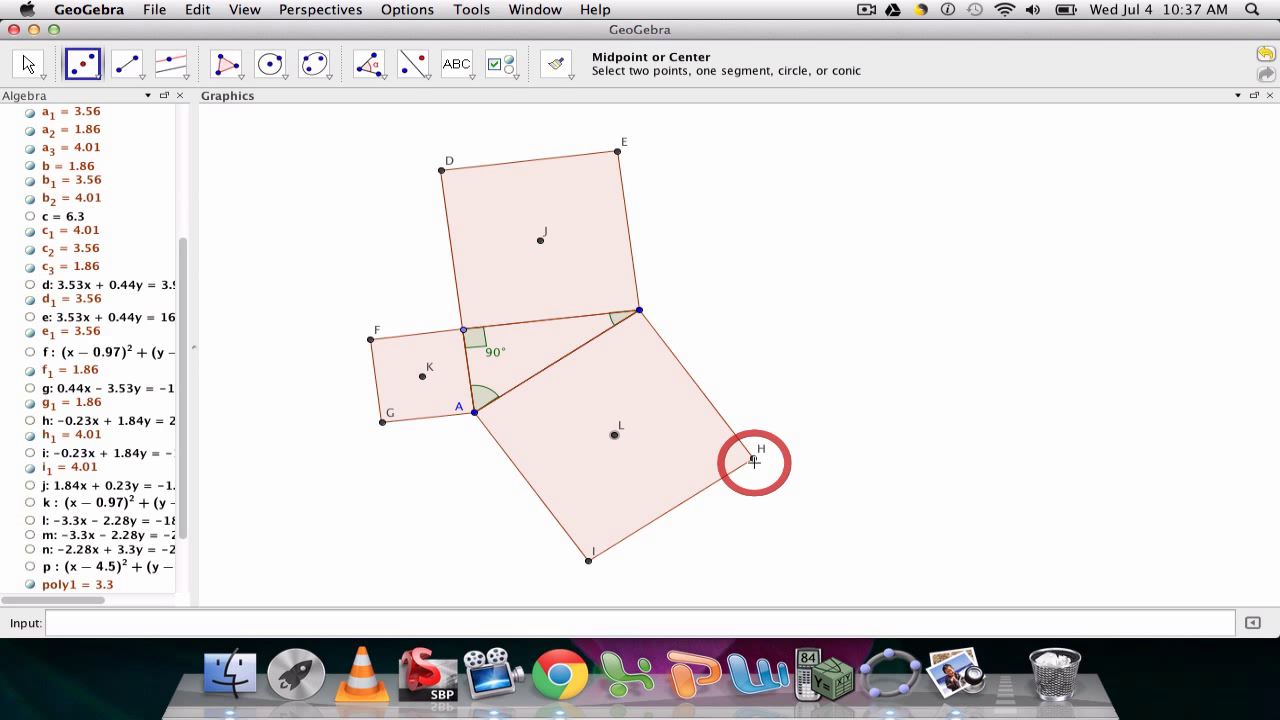
Step: Add a LaTeX text a^2 beside centre point J
{"action": "left_click", "coordinate": [461, 67]}
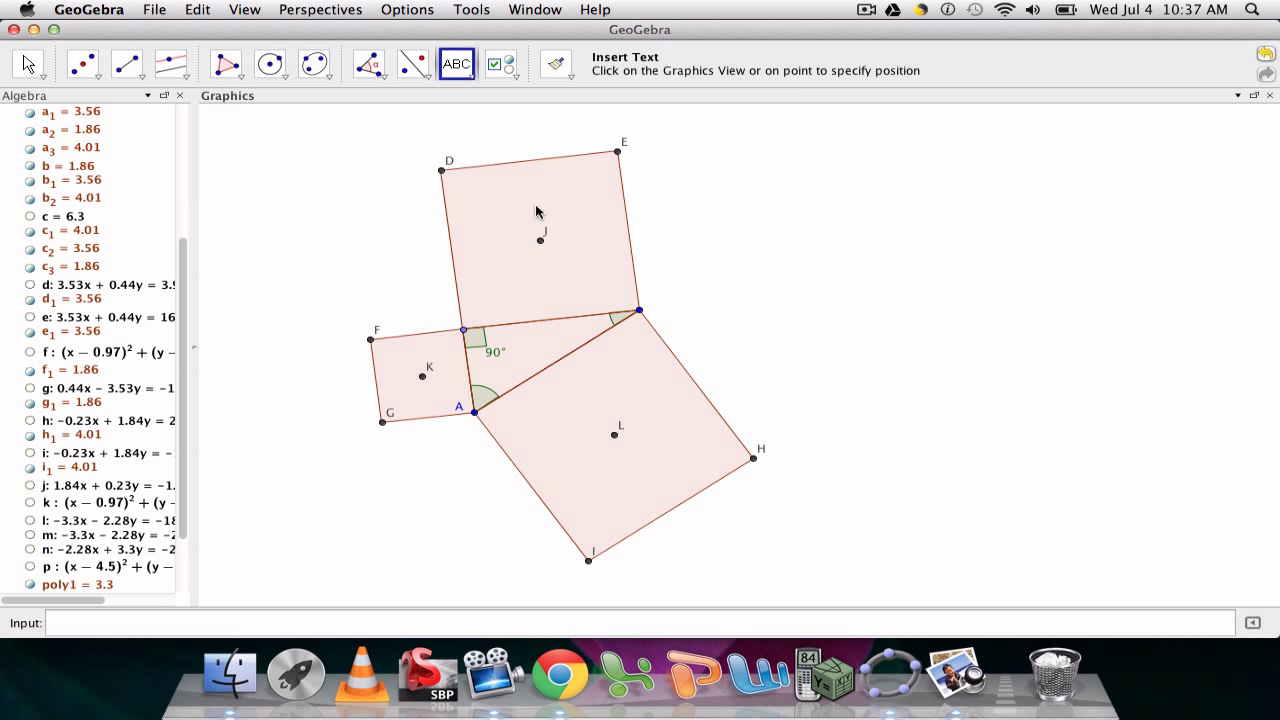
{"action": "left_click", "coordinate": [541, 240]}
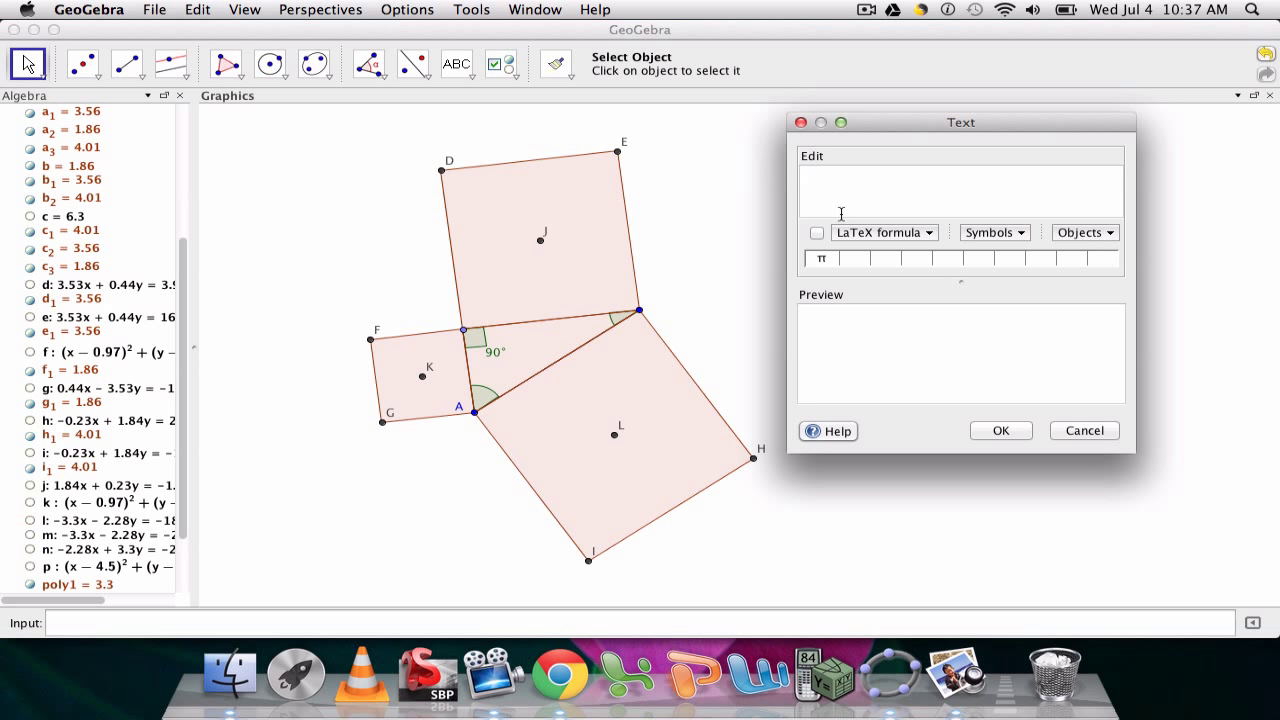
{"action": "left_click", "coordinate": [819, 234]}
{"action": "left_click", "coordinate": [872, 232]}
{"action": "left_click", "coordinate": [866, 255]}
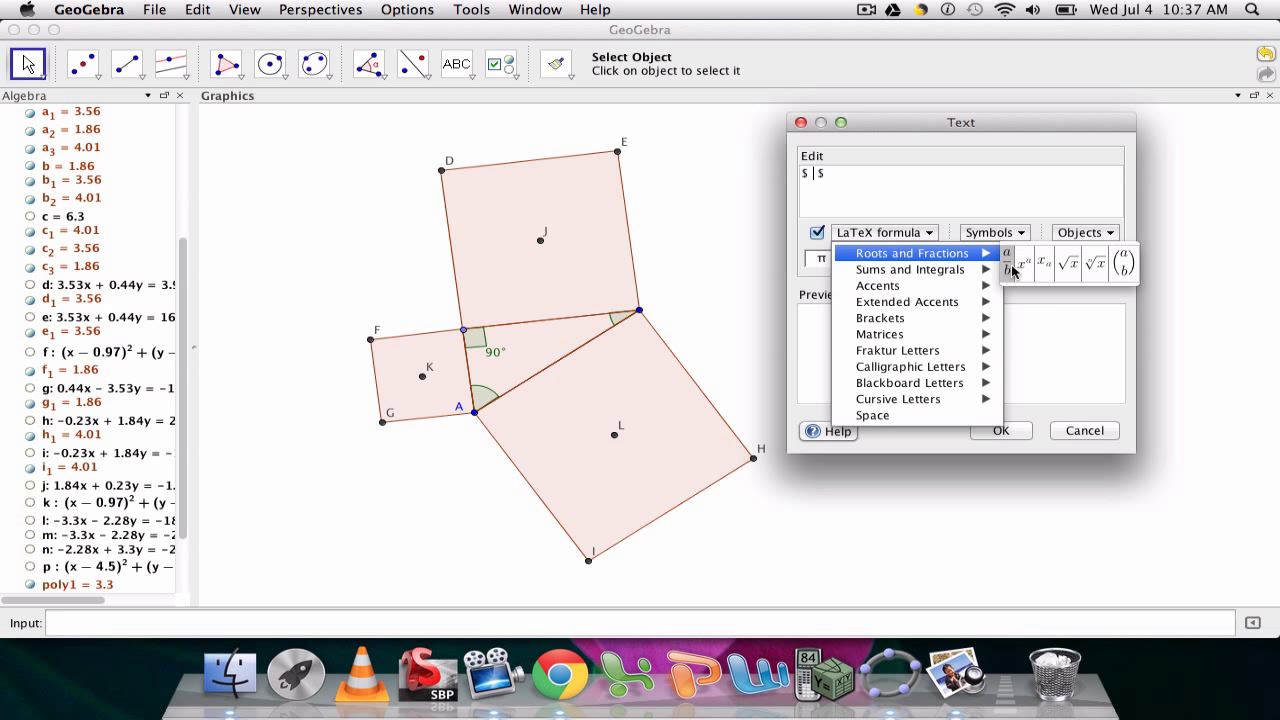
{"action": "left_click", "coordinate": [1022, 268]}
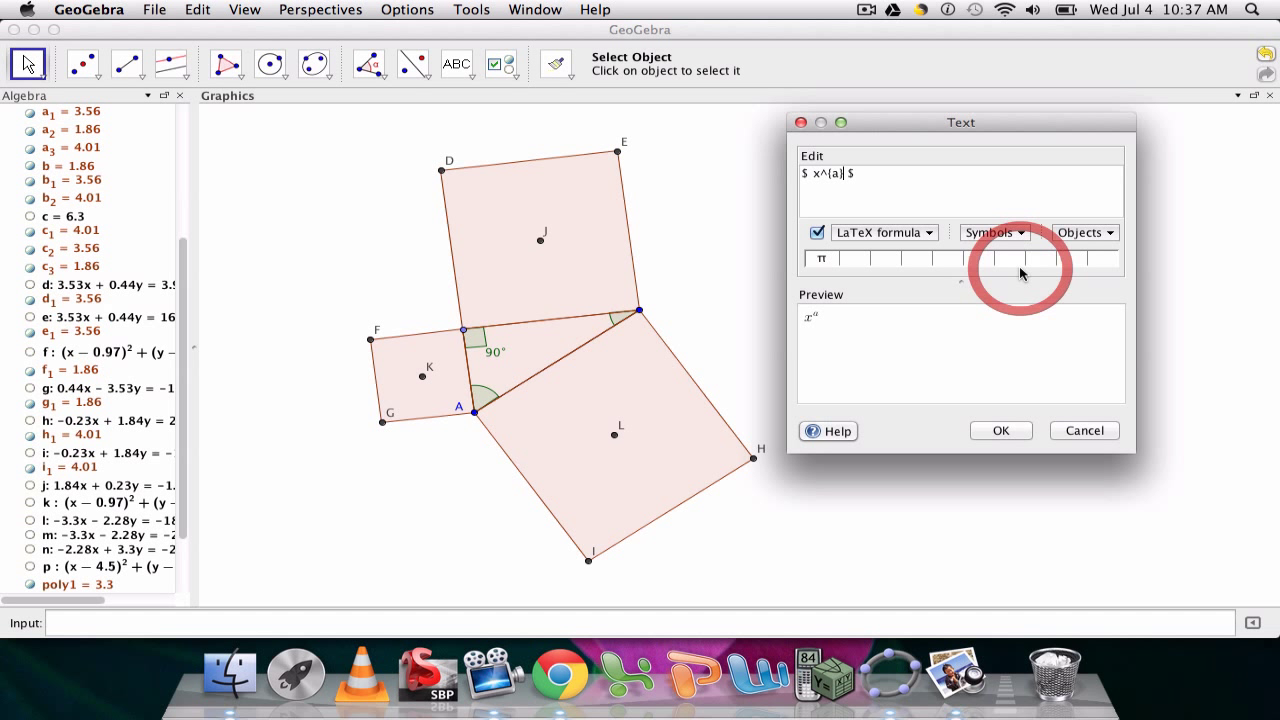
{"action": "left_click", "coordinate": [822, 177]}
{"action": "key", "text": "BackSpace"}
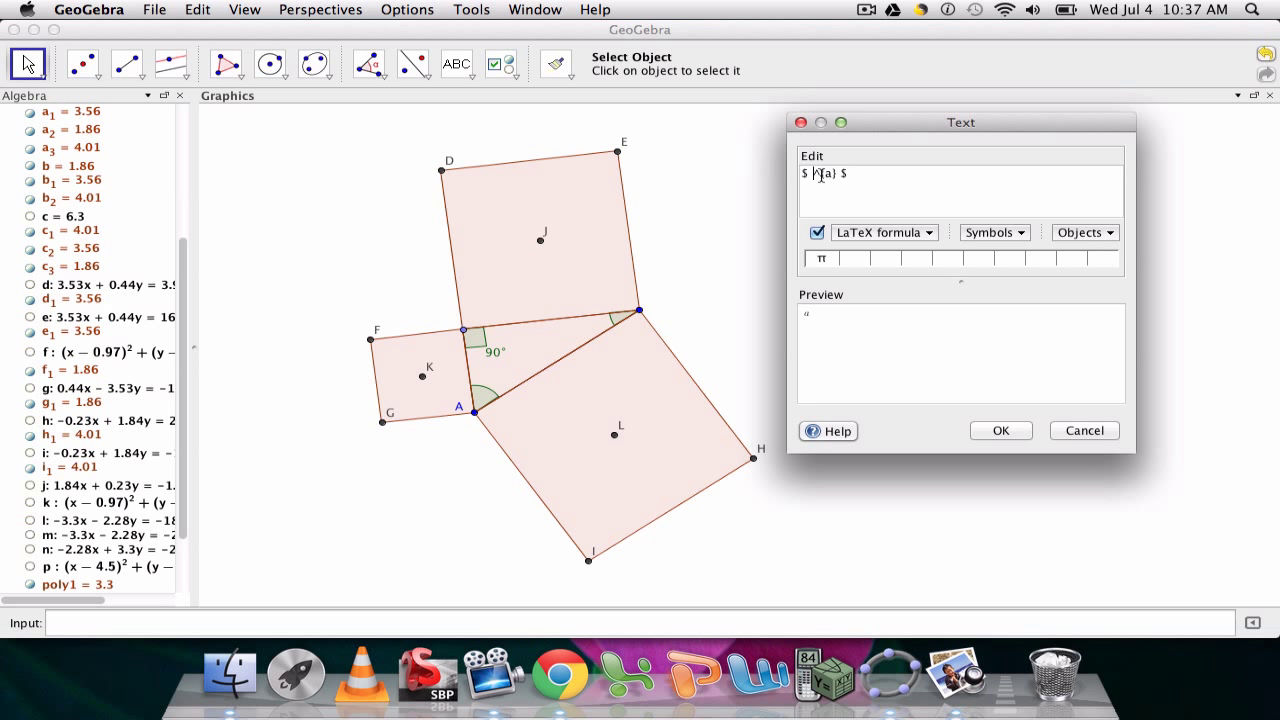
{"action": "type", "text": "a"}
{"action": "left_click", "coordinate": [1001, 430]}
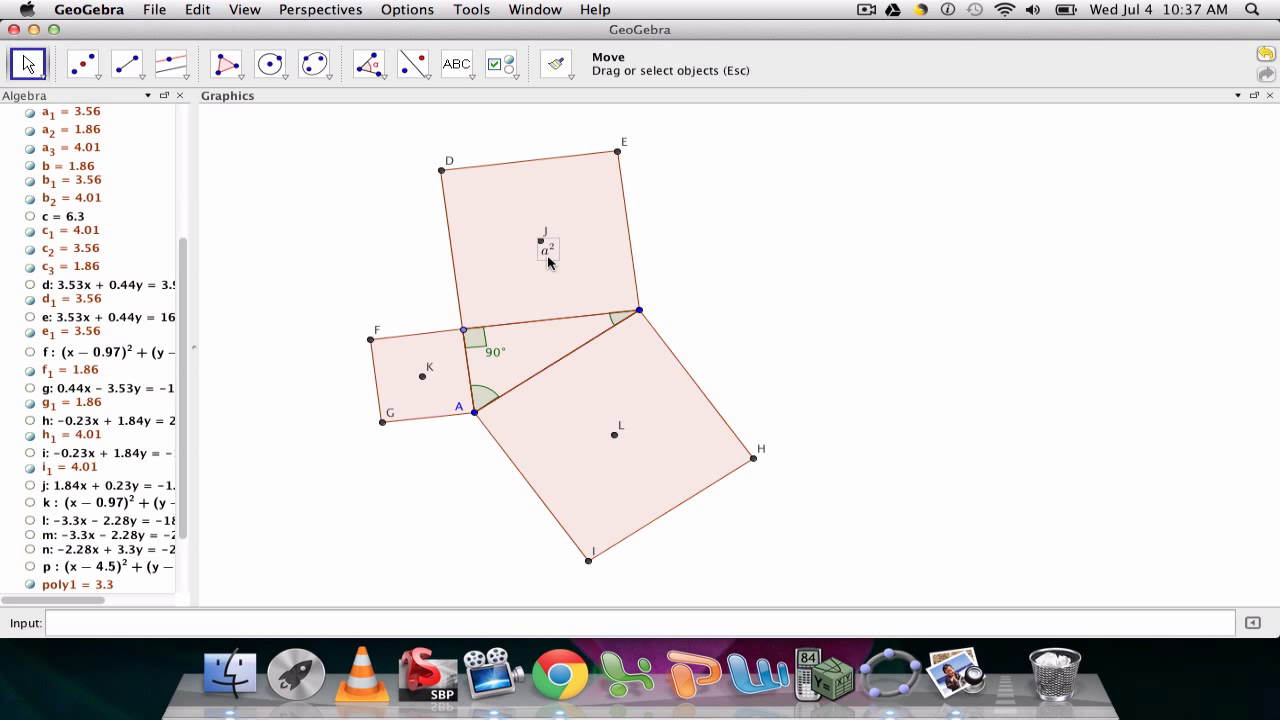
Step: Add a LaTeX text b^2 beside centre point K
{"action": "left_click", "coordinate": [464, 70]}
{"action": "left_click", "coordinate": [490, 103]}
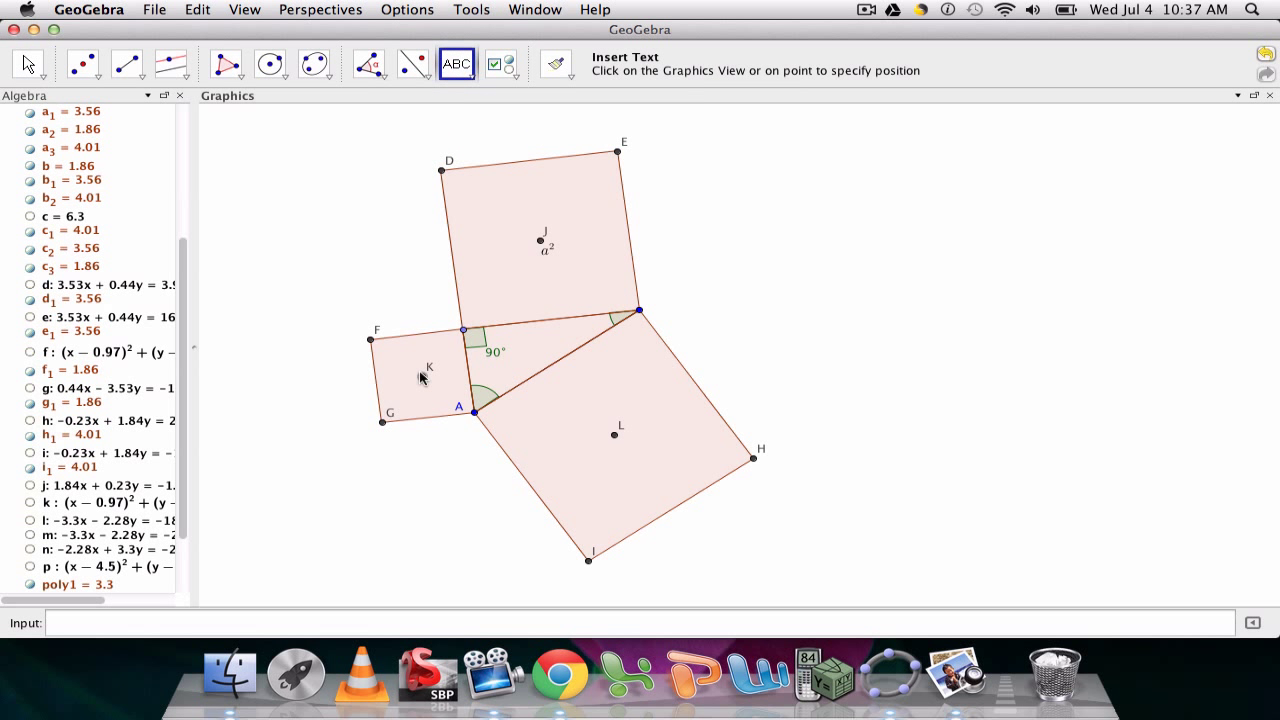
{"action": "left_click", "coordinate": [421, 372]}
{"action": "left_click", "coordinate": [816, 232]}
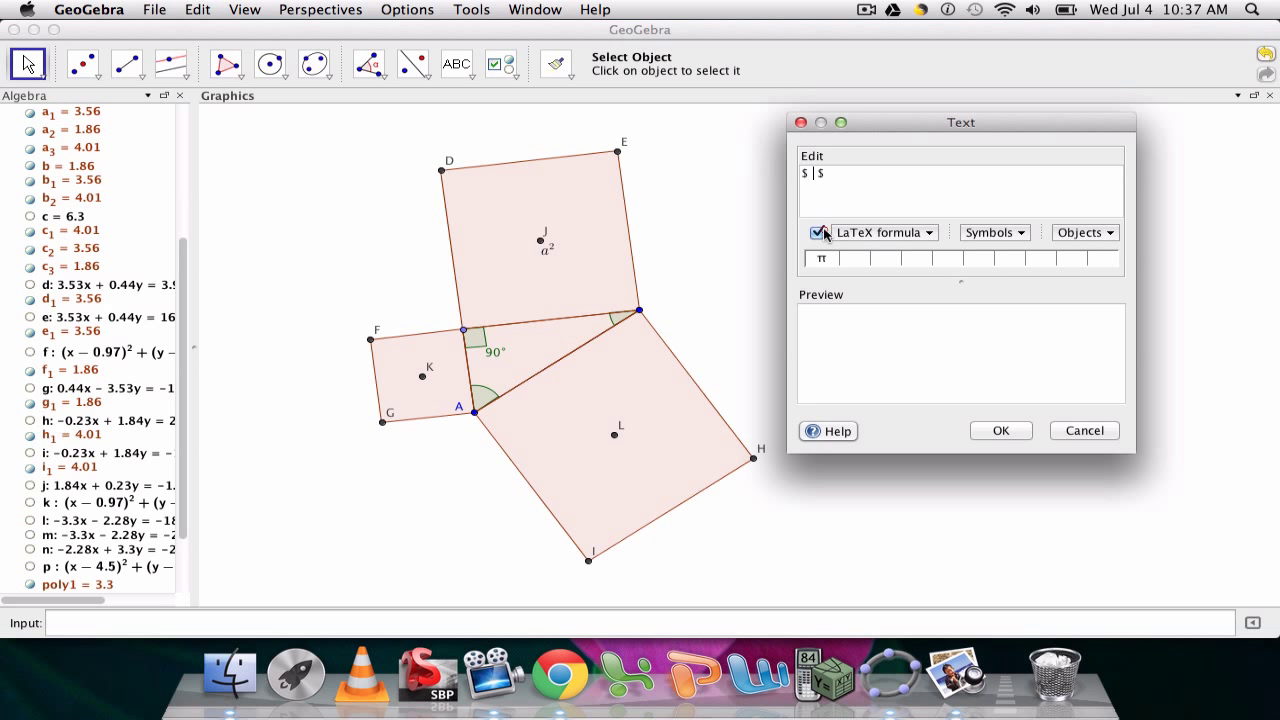
{"action": "left_click", "coordinate": [840, 232]}
{"action": "mouse_move", "coordinate": [848, 258]}
{"action": "left_click", "coordinate": [1027, 252]}
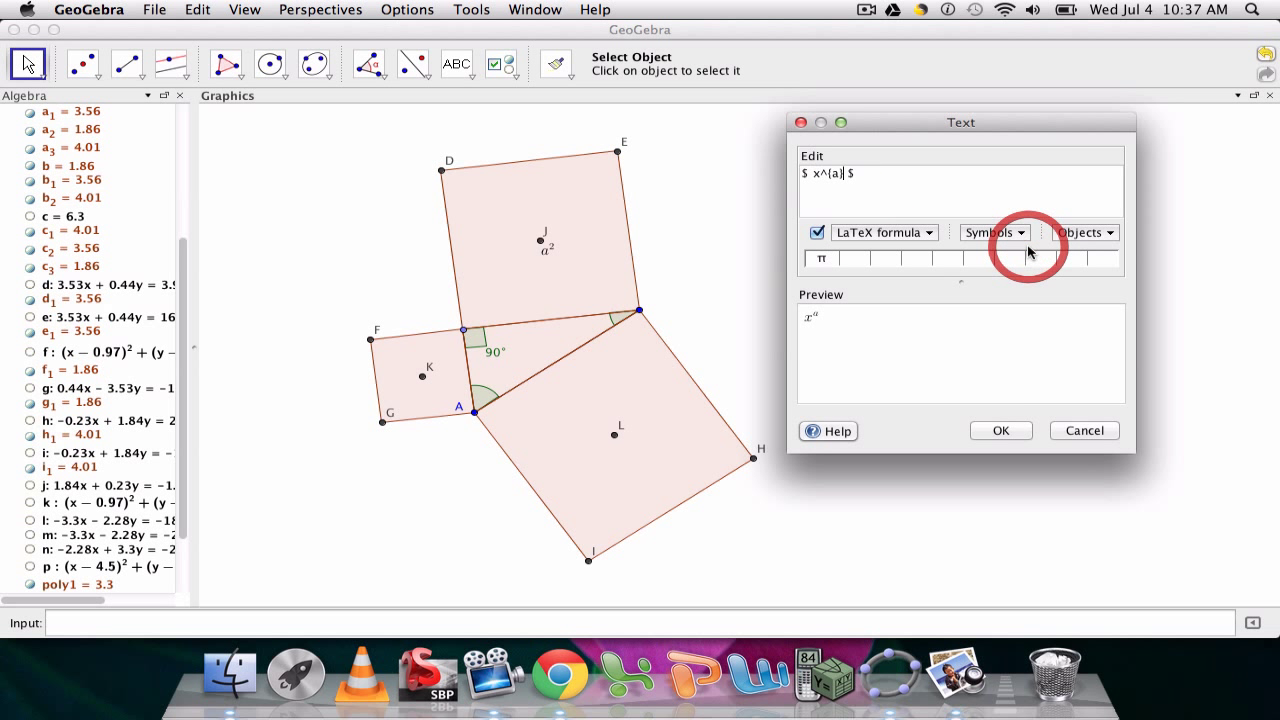
{"action": "double_click", "coordinate": [817, 174]}
{"action": "type", "text": "b"}
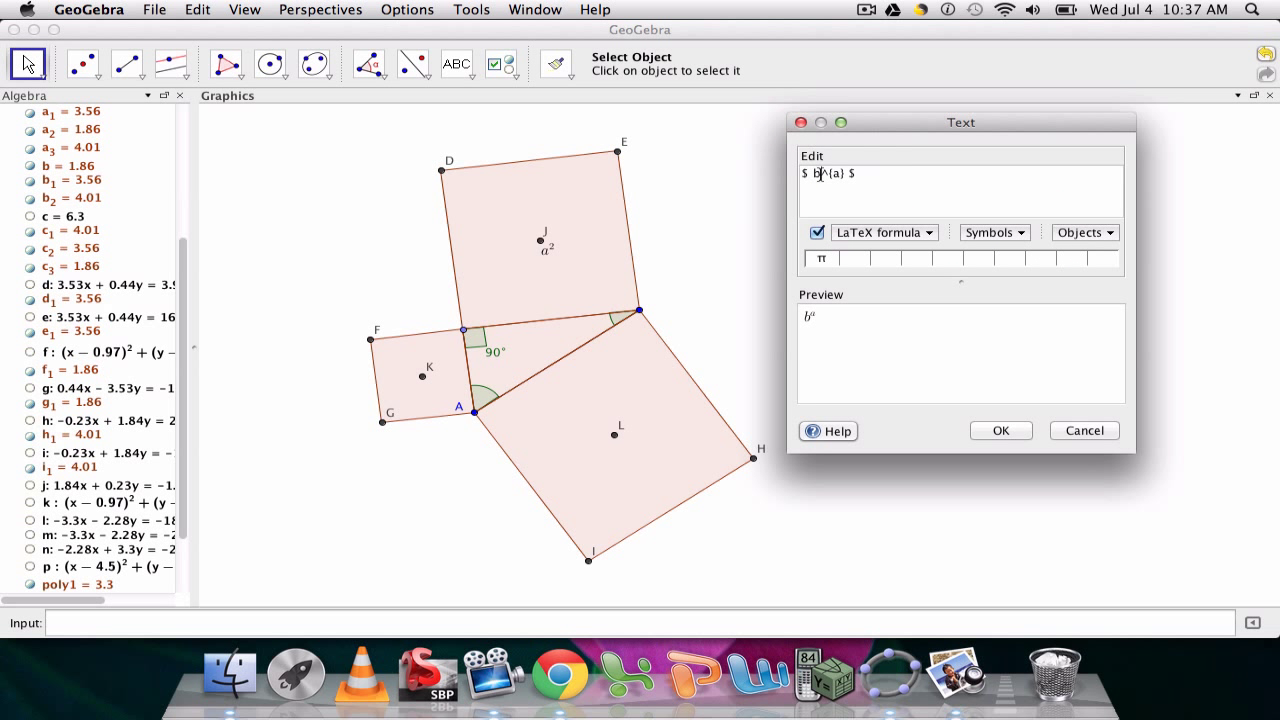
{"action": "left_click", "coordinate": [1000, 431]}
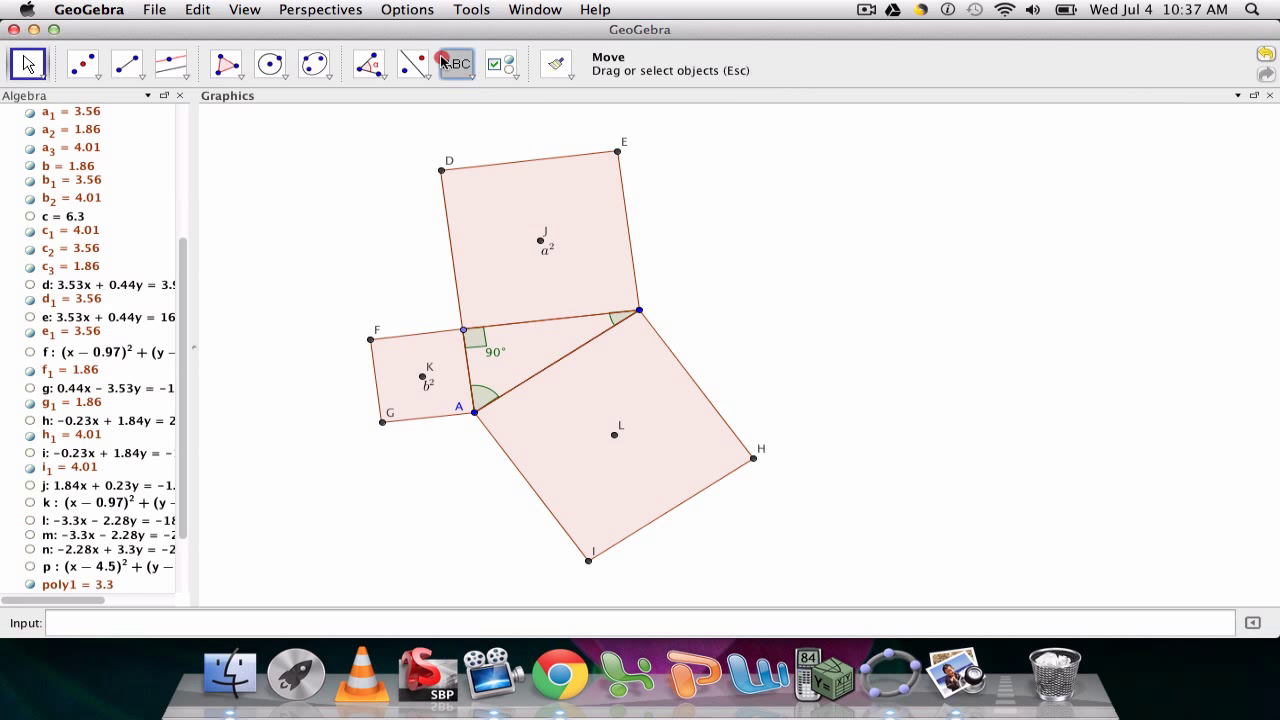
Step: Add a LaTeX text c^2 beside centre point L, then open Object Properties
{"action": "left_click", "coordinate": [443, 62]}
{"action": "left_click", "coordinate": [612, 440]}
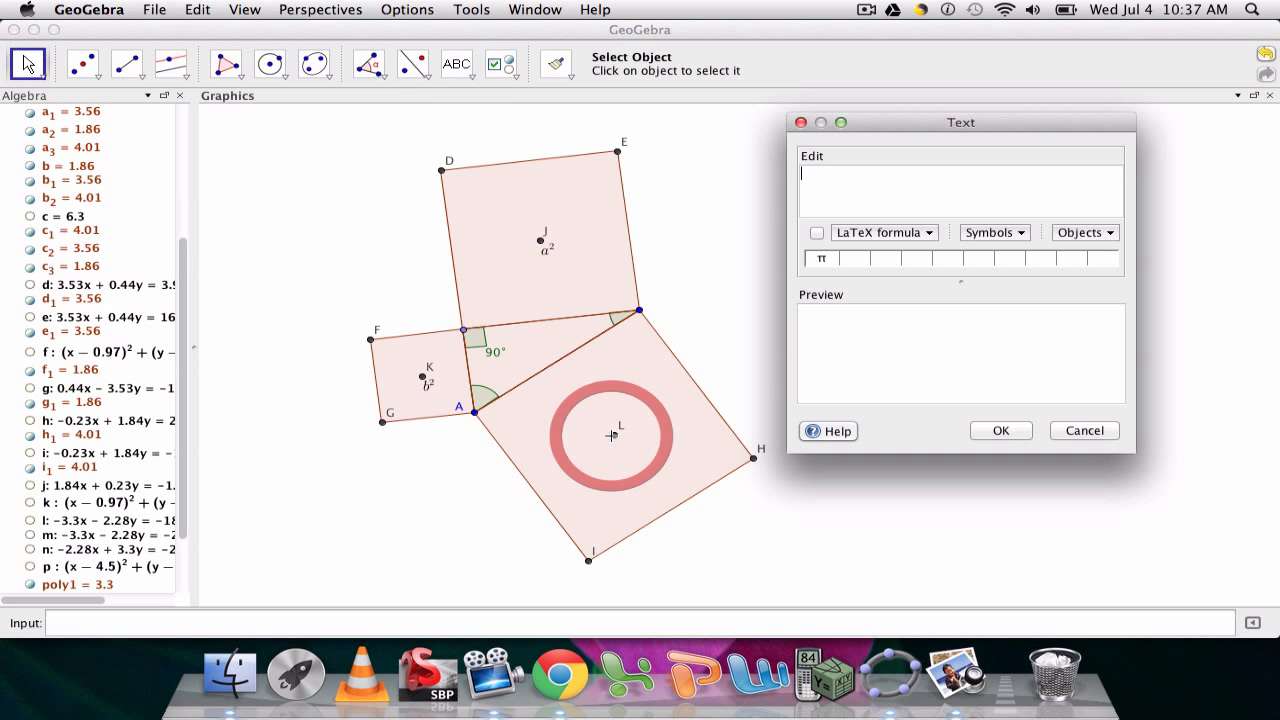
{"action": "left_click", "coordinate": [818, 232]}
{"action": "left_click", "coordinate": [870, 232]}
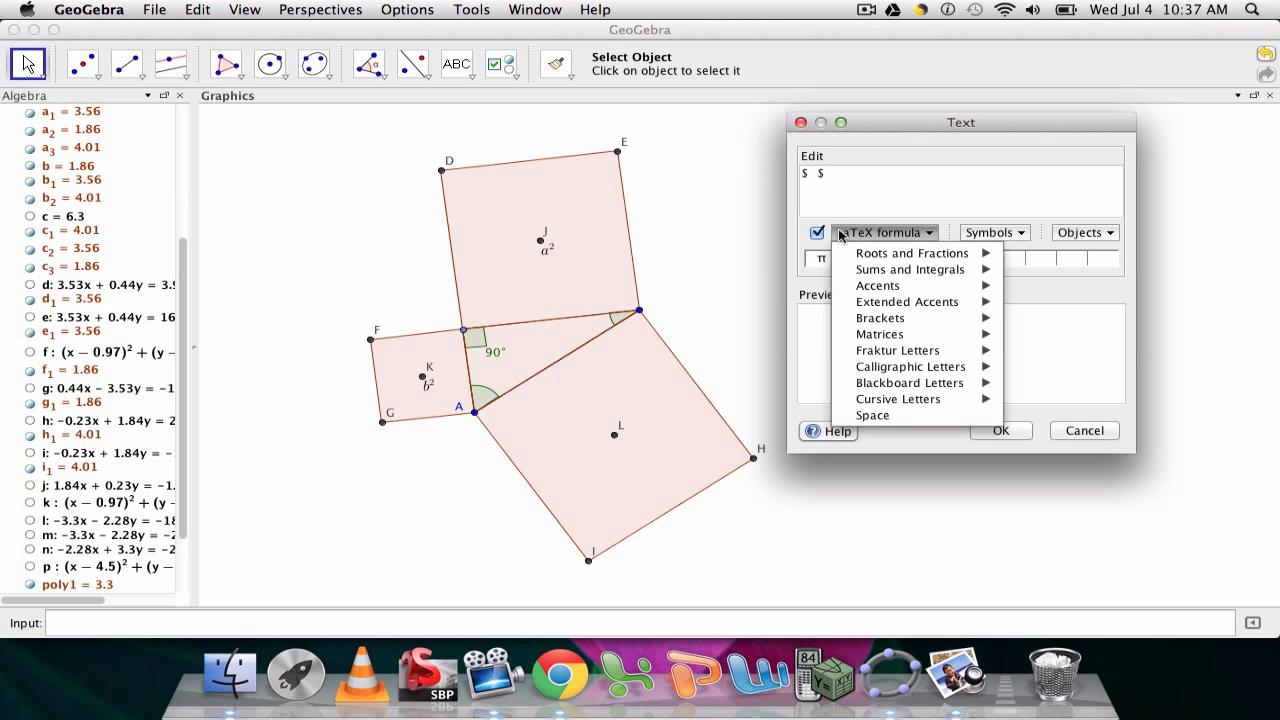
{"action": "mouse_move", "coordinate": [907, 258]}
{"action": "left_click", "coordinate": [1024, 260]}
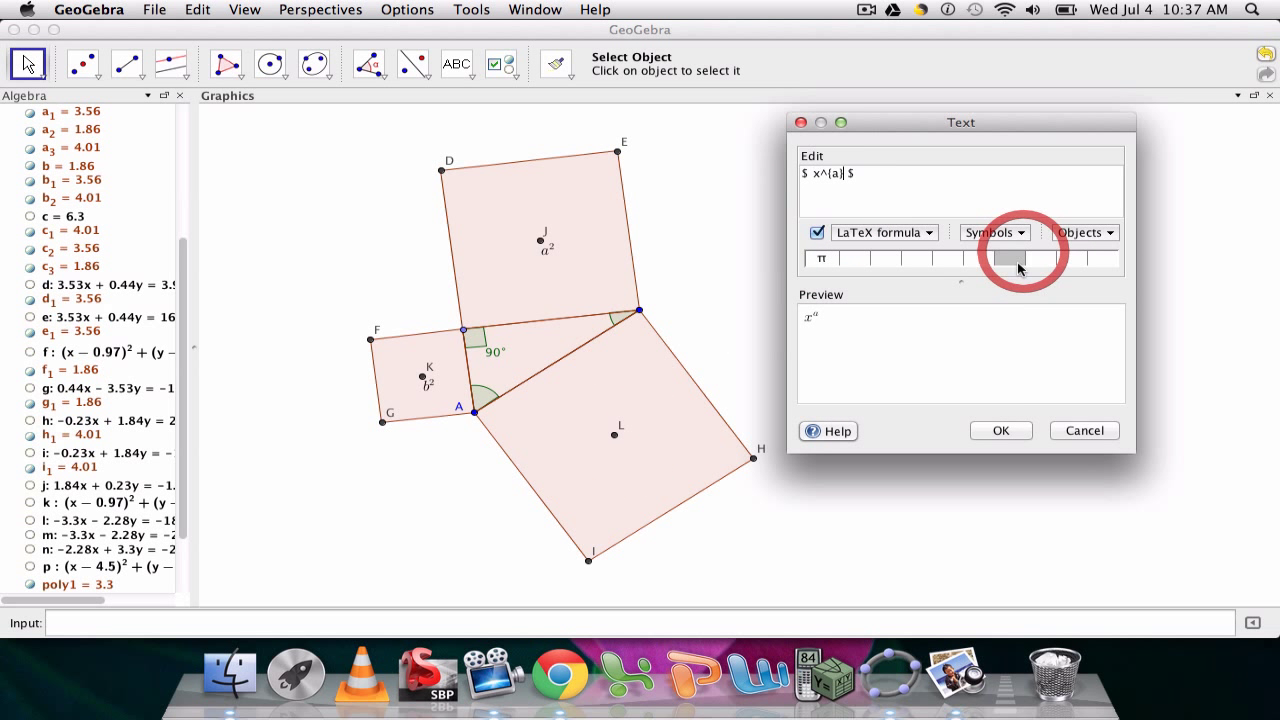
{"action": "left_click", "coordinate": [822, 174]}
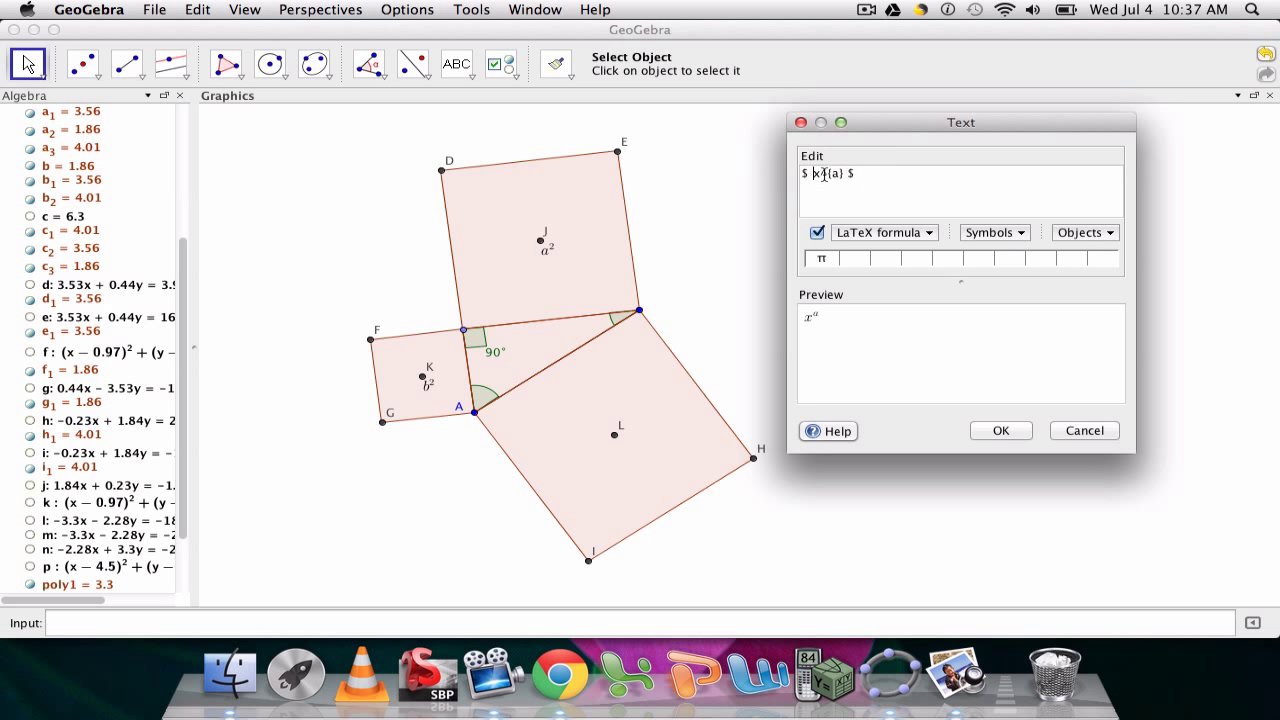
{"action": "key", "text": "BackSpace"}
{"action": "type", "text": "c"}
{"action": "left_click", "coordinate": [1003, 429]}
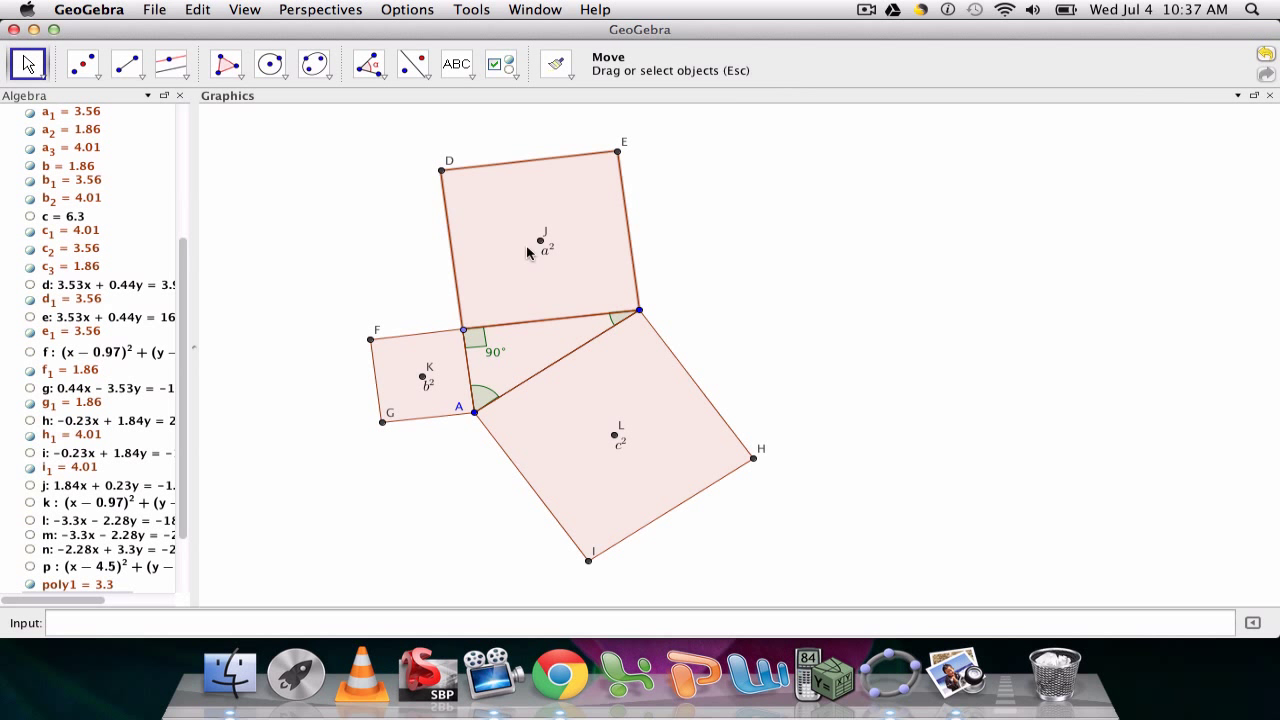
{"action": "key", "text": "super+e"}
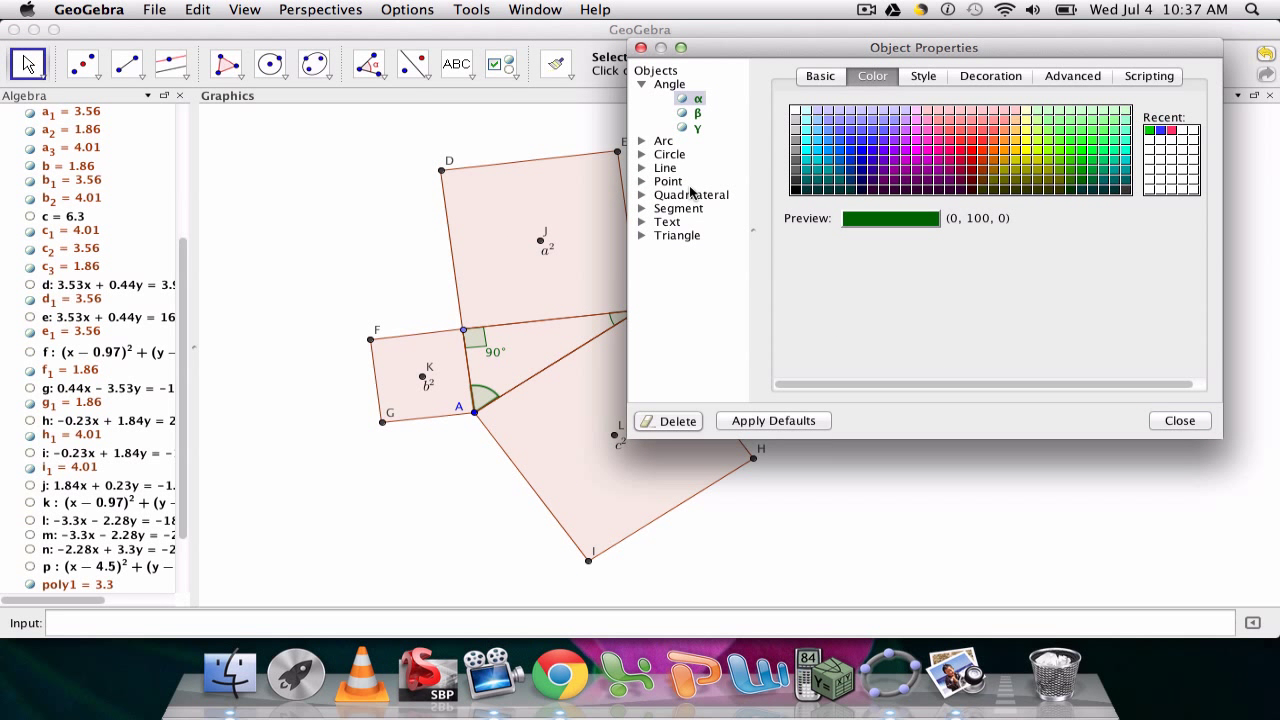
Step: Turn off Show Label for centre points J, K and L, keeping them visible
{"action": "left_click", "coordinate": [644, 87]}
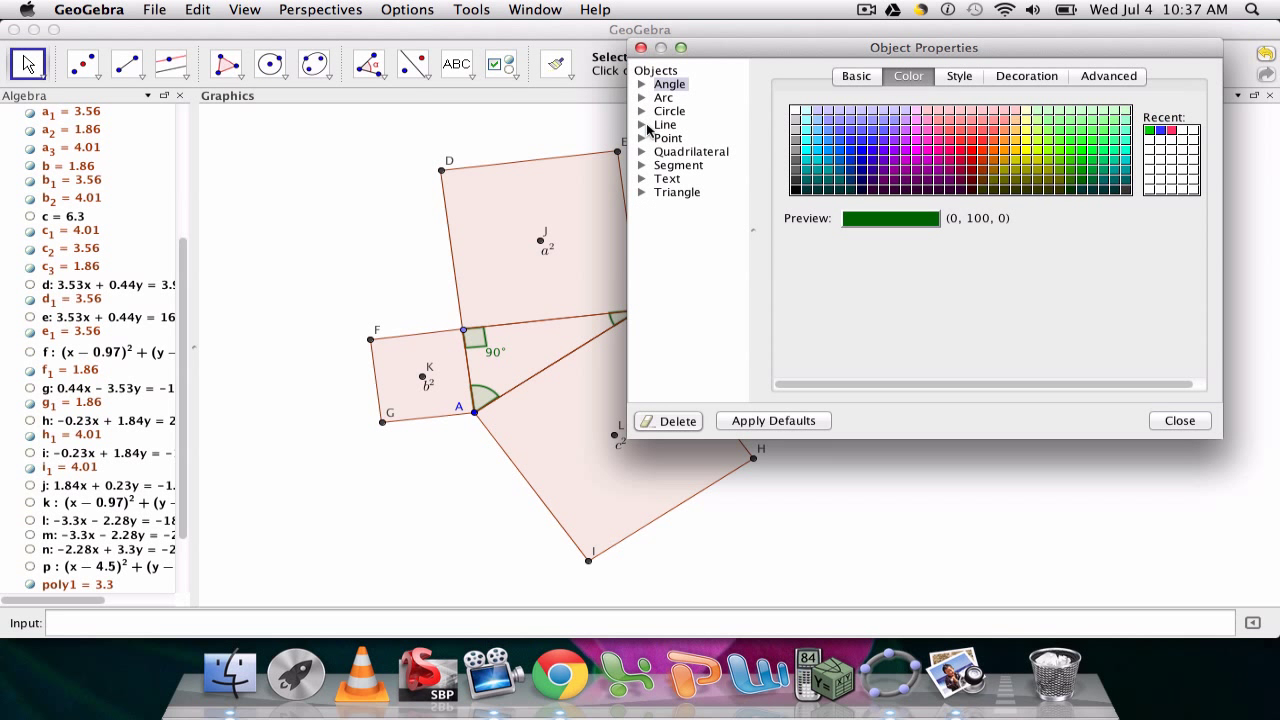
{"action": "left_click", "coordinate": [641, 138]}
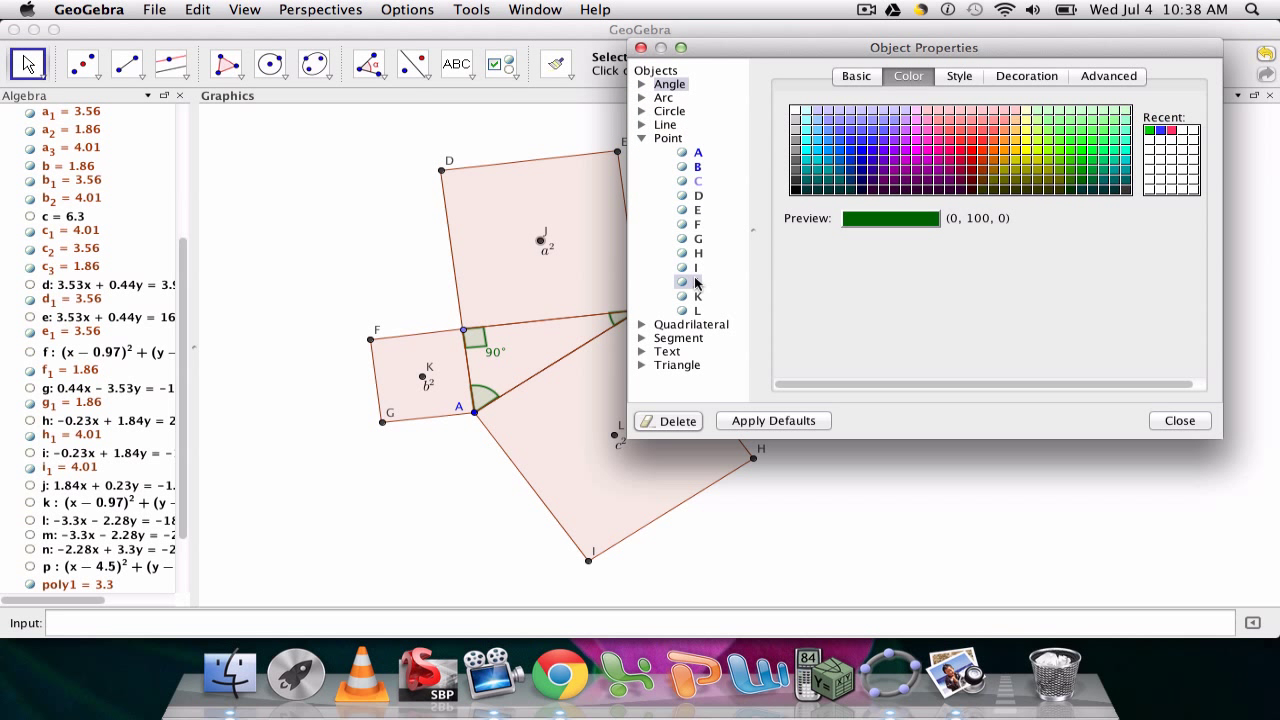
{"action": "left_click", "coordinate": [680, 283]}
{"action": "left_click", "coordinate": [680, 296]}
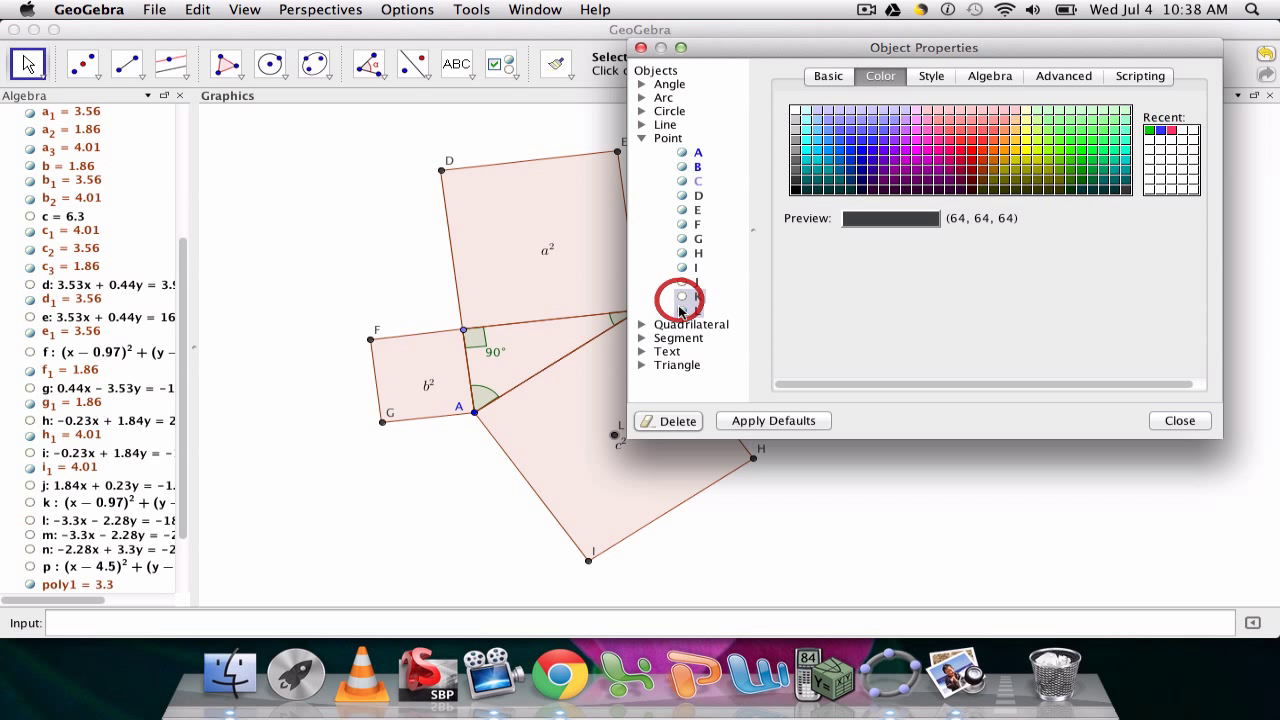
{"action": "left_click", "coordinate": [680, 310]}
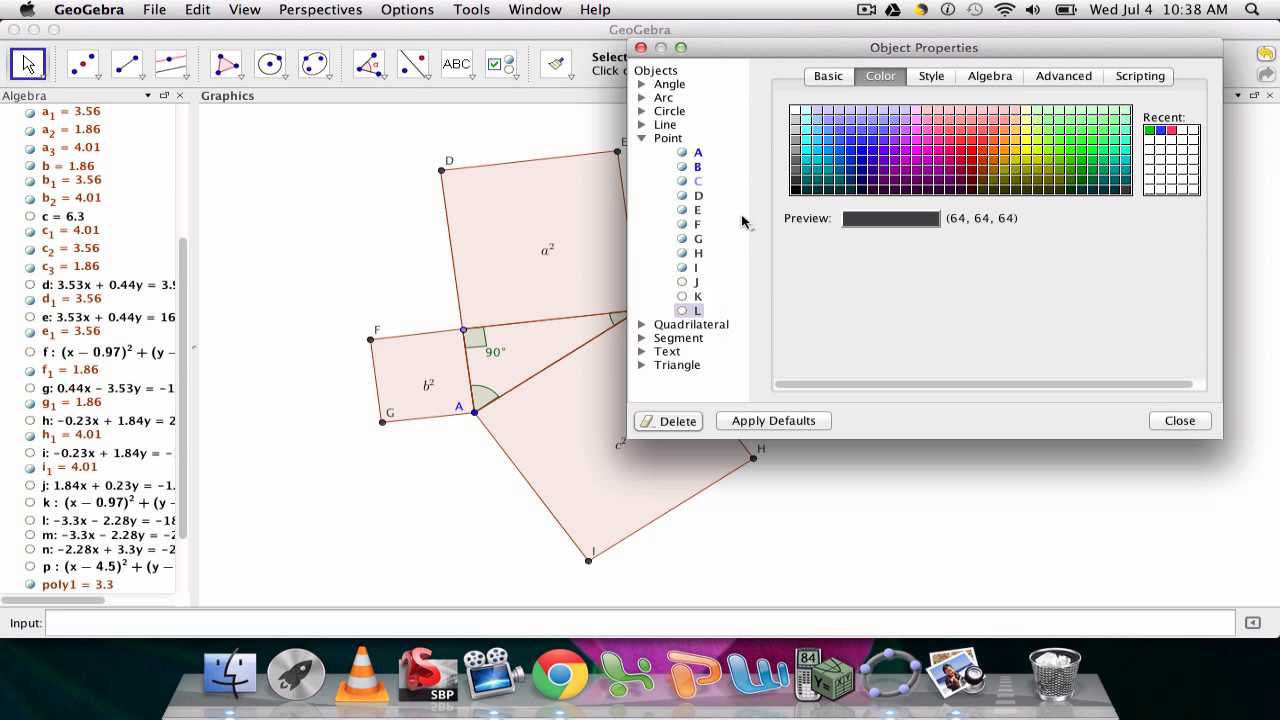
{"action": "left_click", "coordinate": [680, 283]}
{"action": "left_click", "coordinate": [680, 296]}
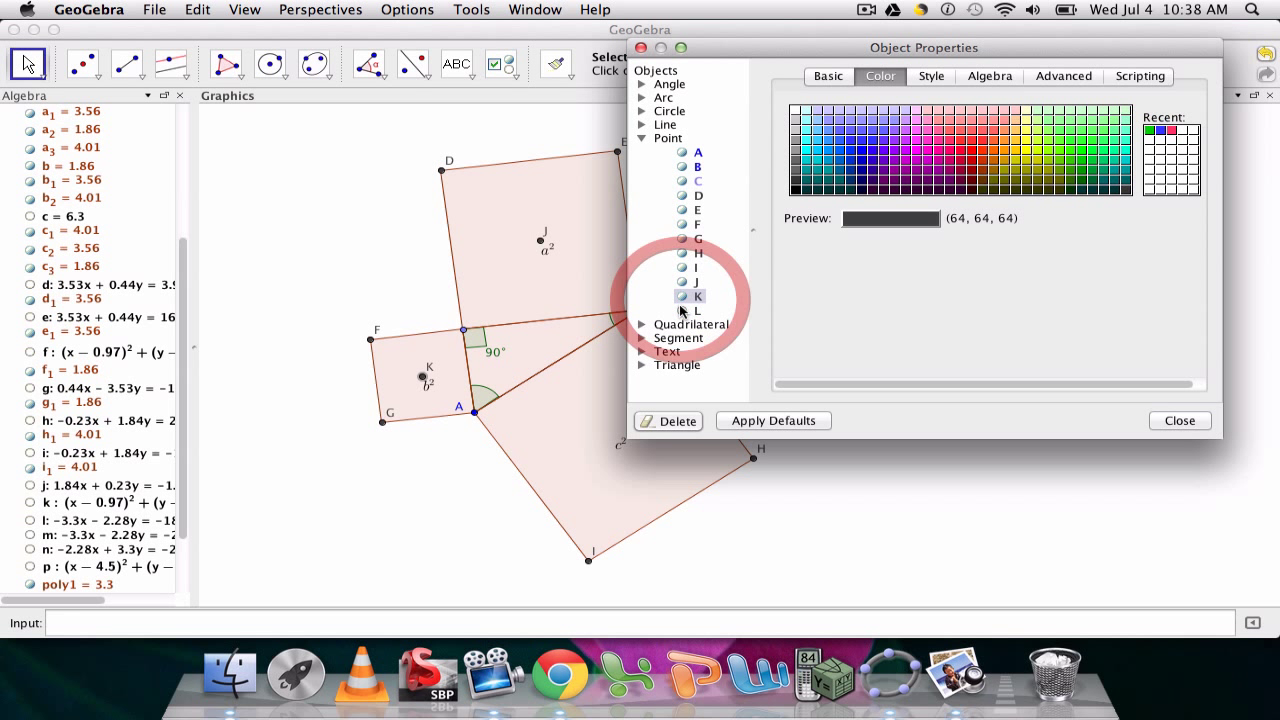
{"action": "left_click", "coordinate": [680, 310]}
{"action": "left_click", "coordinate": [700, 283]}
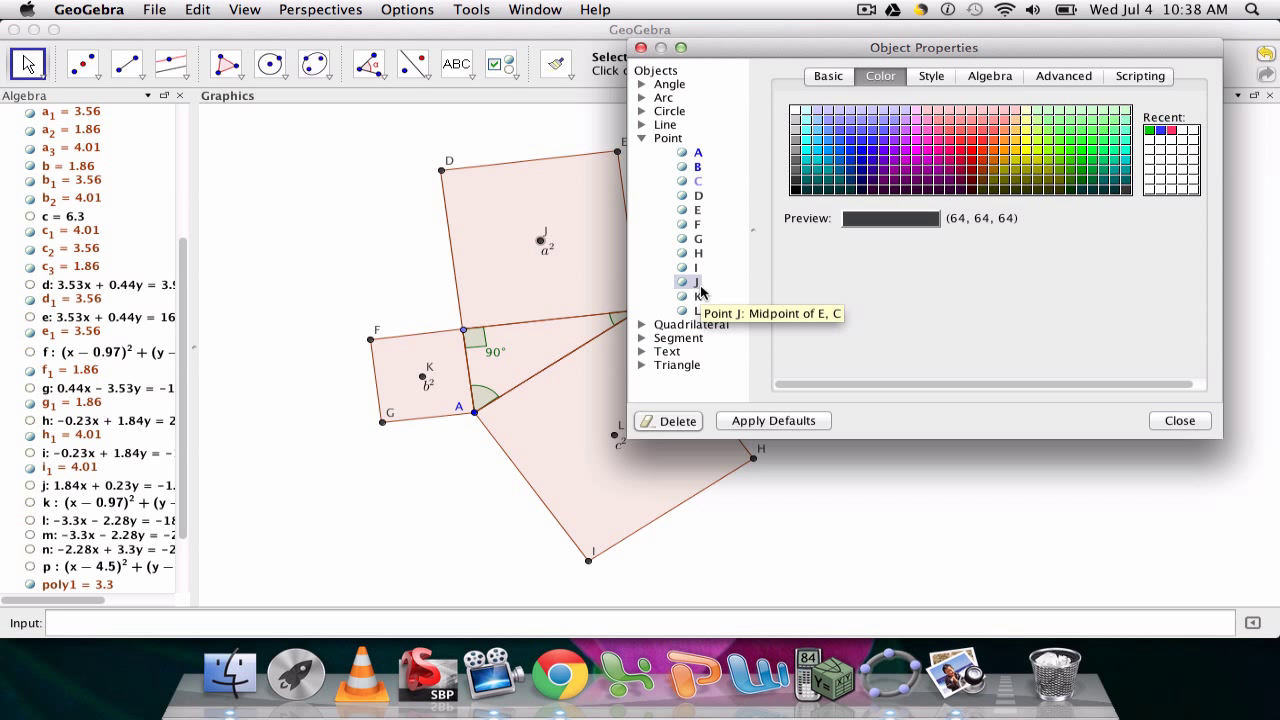
{"action": "left_click", "coordinate": [698, 308], "text": "shift"}
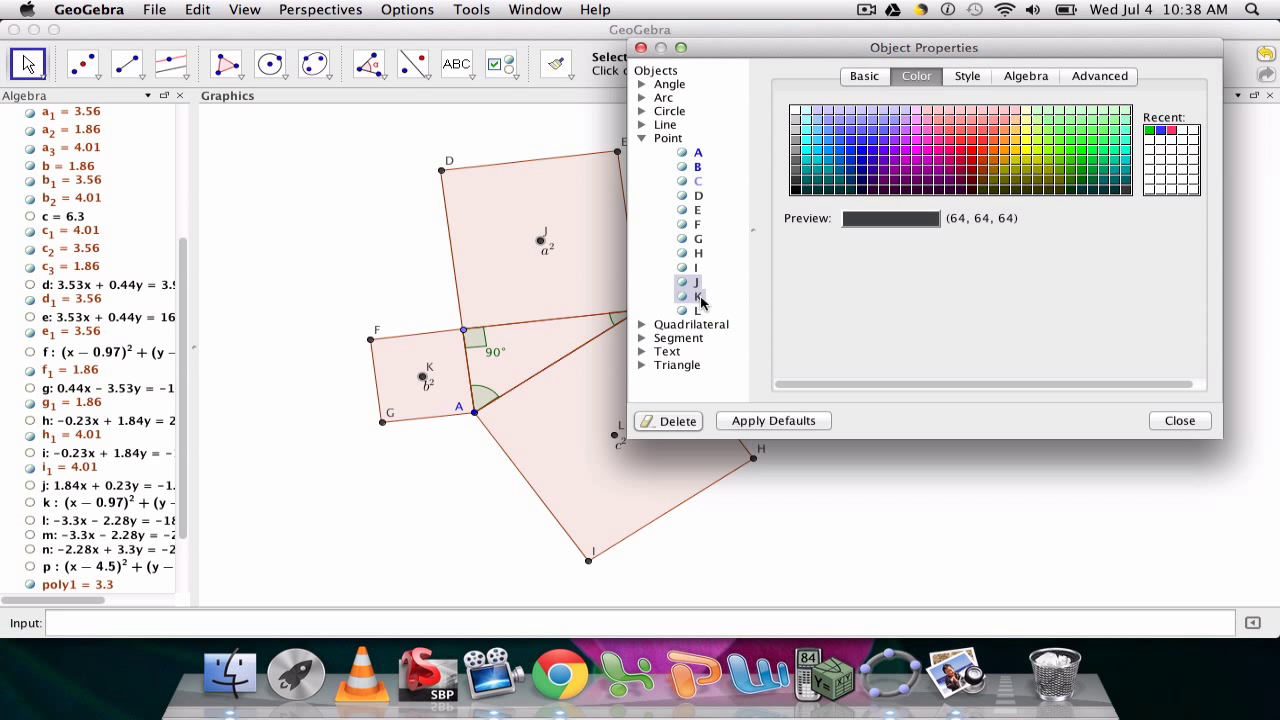
{"action": "left_click", "coordinate": [865, 77]}
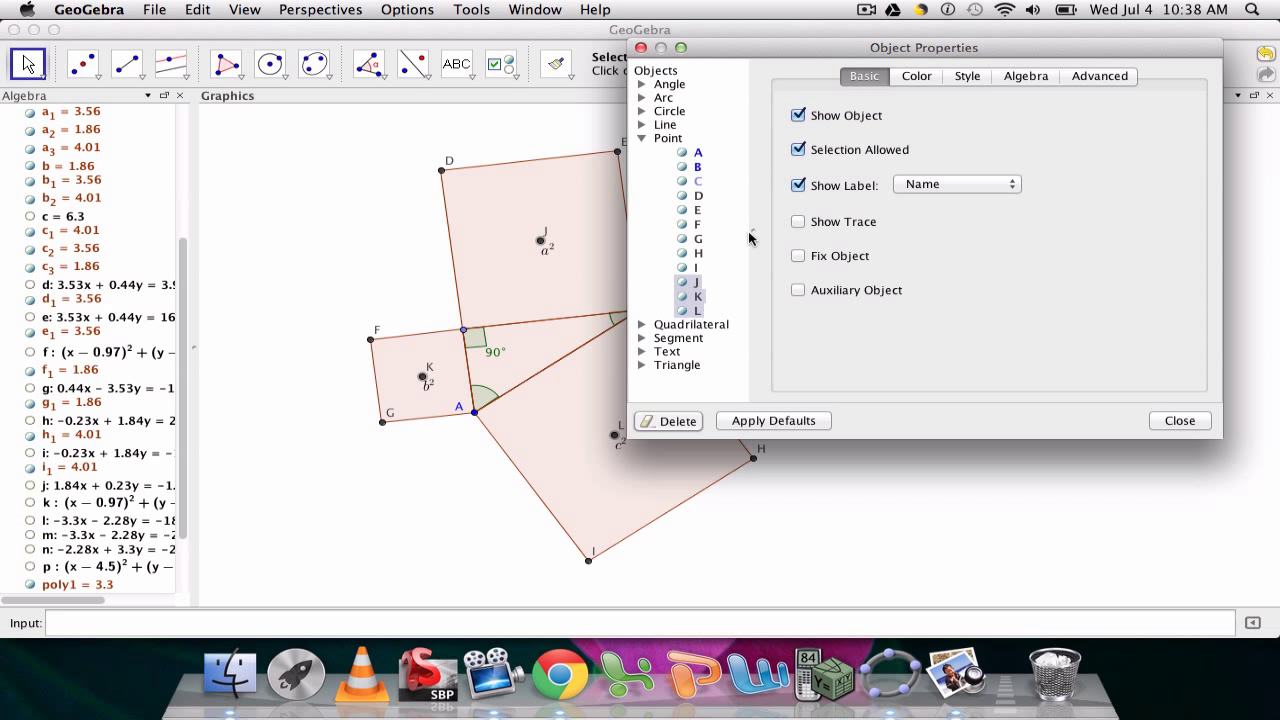
{"action": "left_click", "coordinate": [804, 188]}
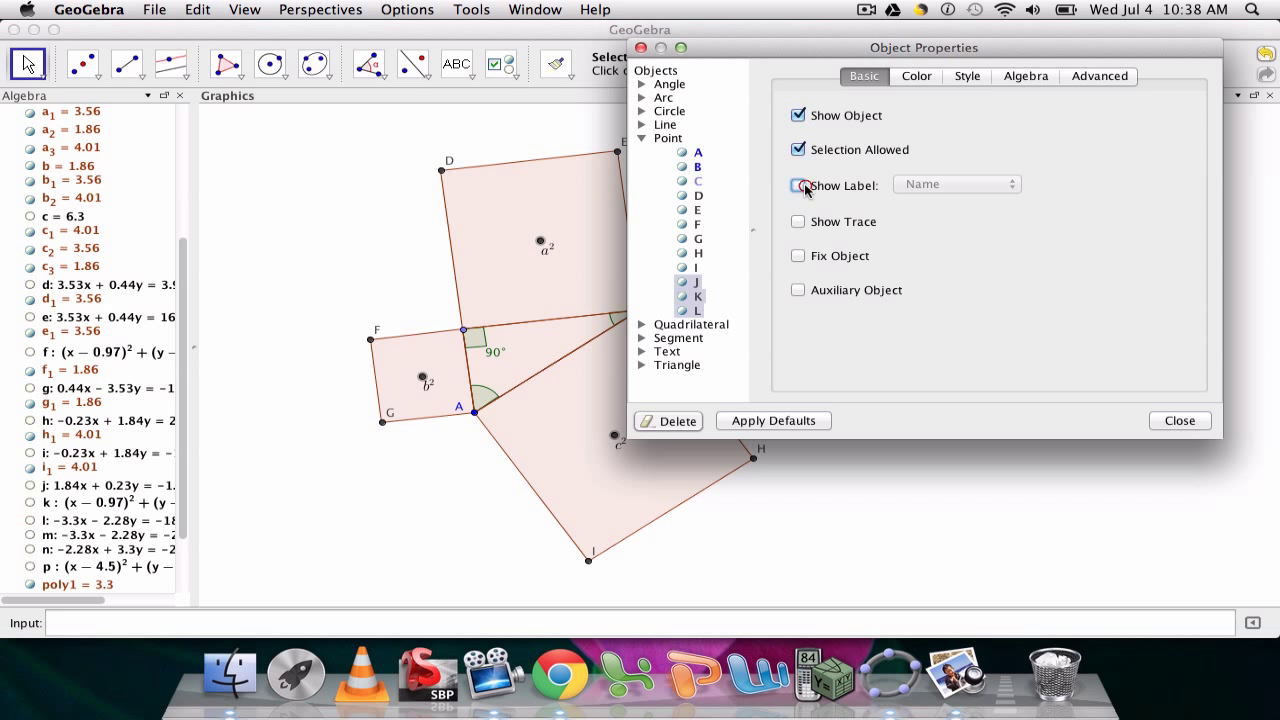
{"action": "left_click", "coordinate": [1178, 421]}
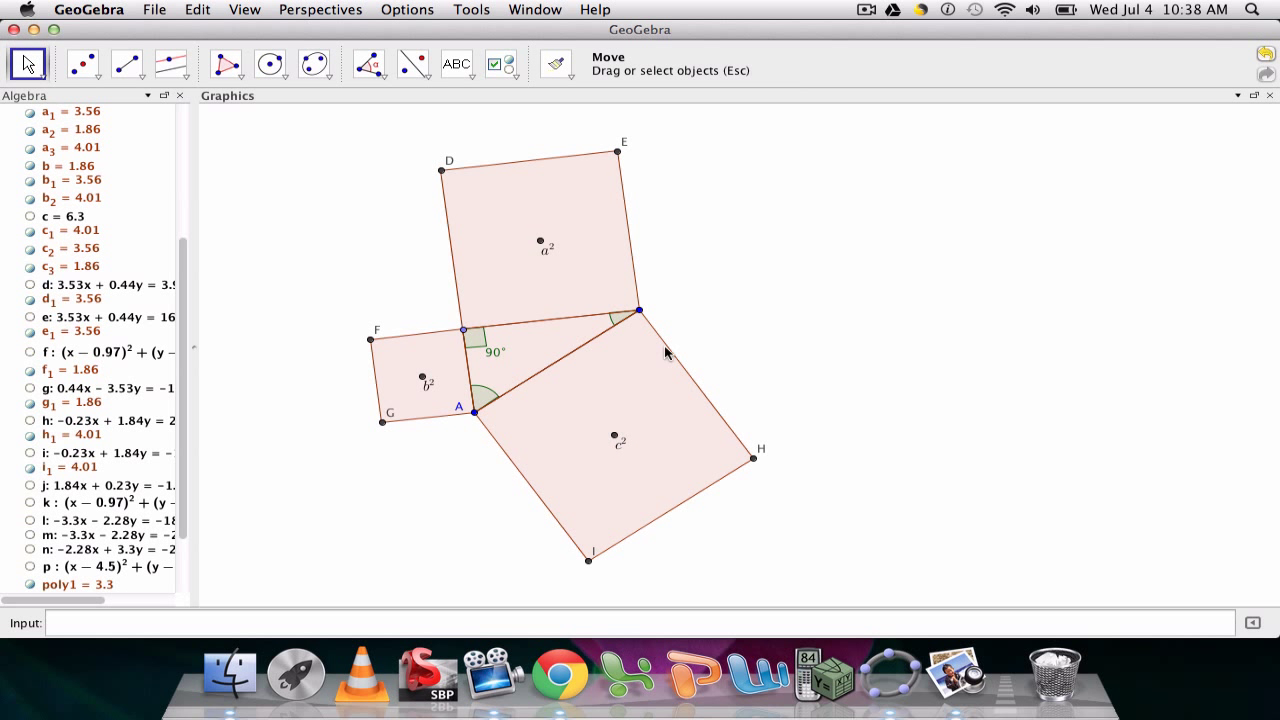
Step: Move vertex A up-right to reshape the figure, giving c = 6.66 with labels still centred
{"action": "left_click", "coordinate": [563, 335]}
{"action": "left_click", "coordinate": [27, 64]}
{"action": "left_click", "coordinate": [528, 352]}
{"action": "left_click", "coordinate": [680, 323]}
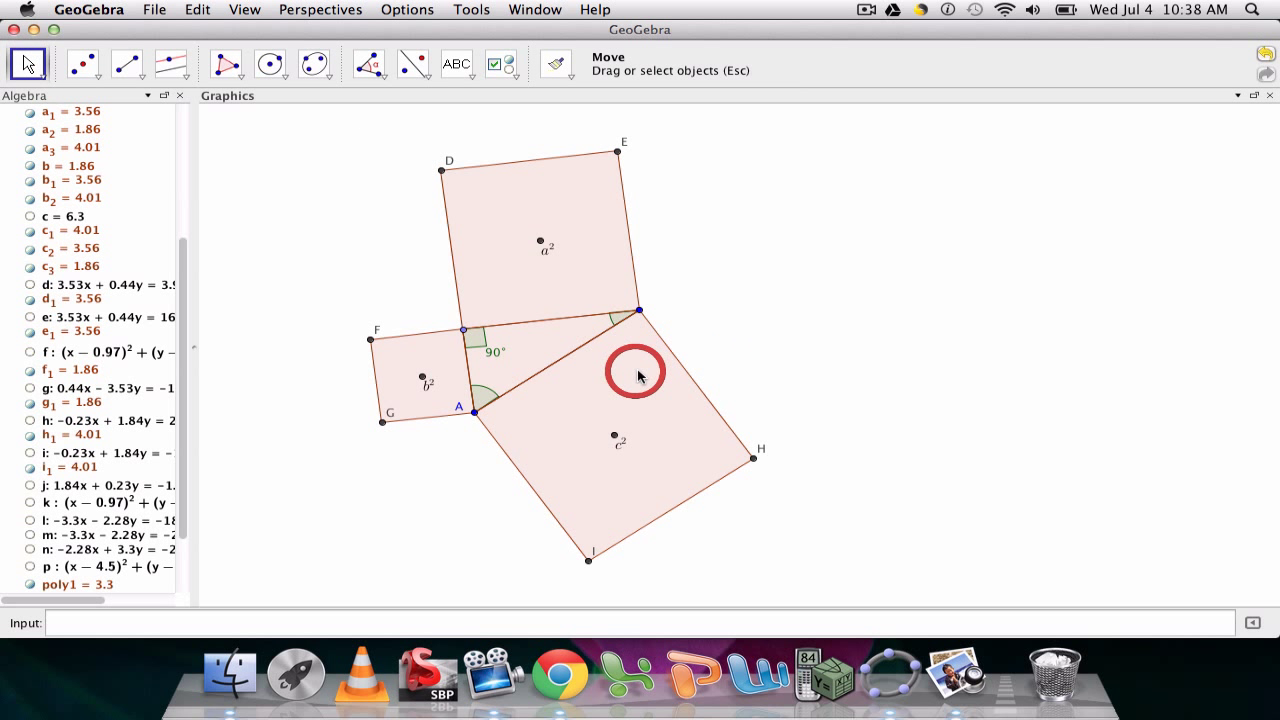
{"action": "left_click", "coordinate": [642, 442]}
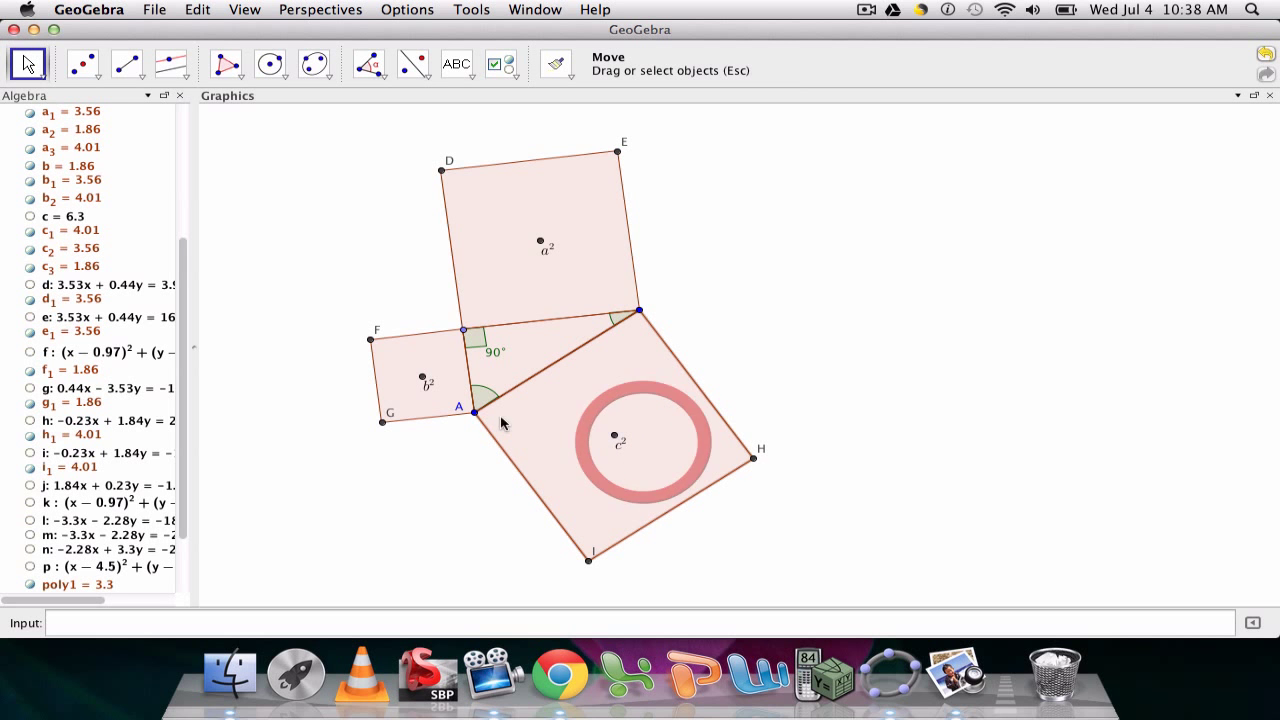
{"action": "mouse_move", "coordinate": [474, 412]}
{"action": "left_mouse_down"}
{"action": "mouse_move", "coordinate": [509, 382]}
{"action": "mouse_move", "coordinate": [417, 383]}
{"action": "mouse_move", "coordinate": [457, 407]}
{"action": "left_mouse_up"}
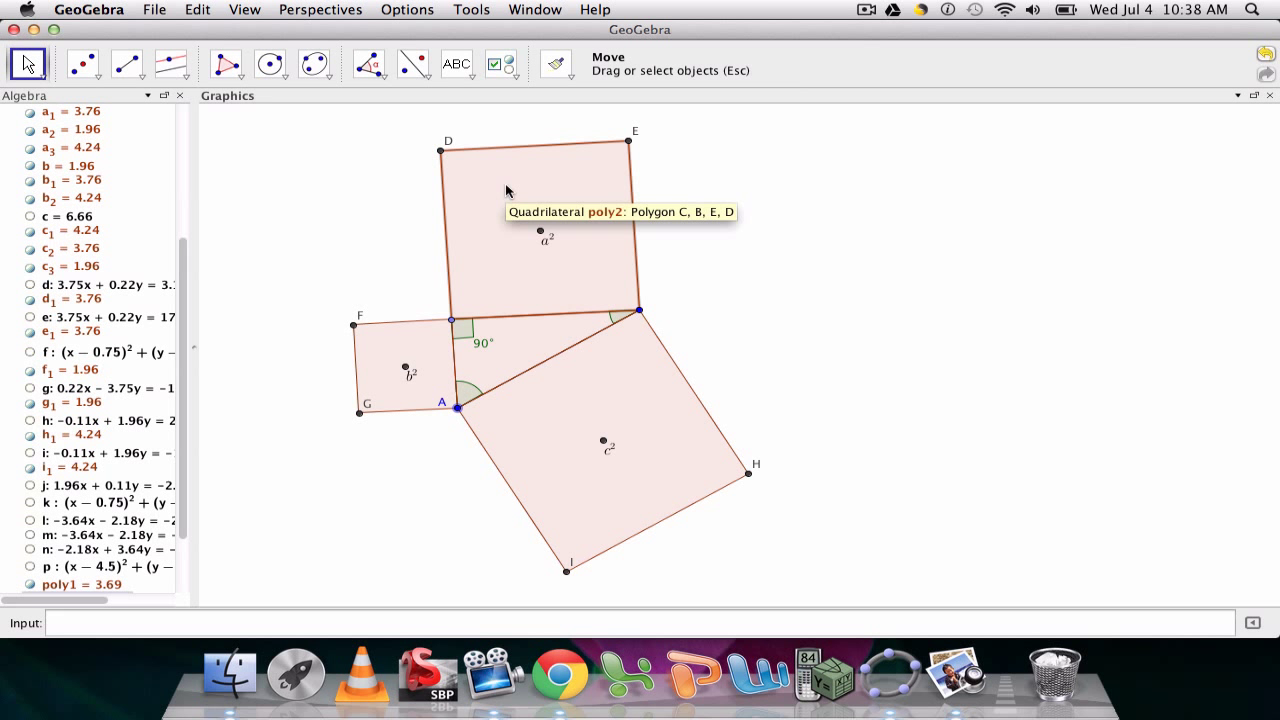
Step: Colour the a² square blue
{"action": "key", "text": "super+e"}
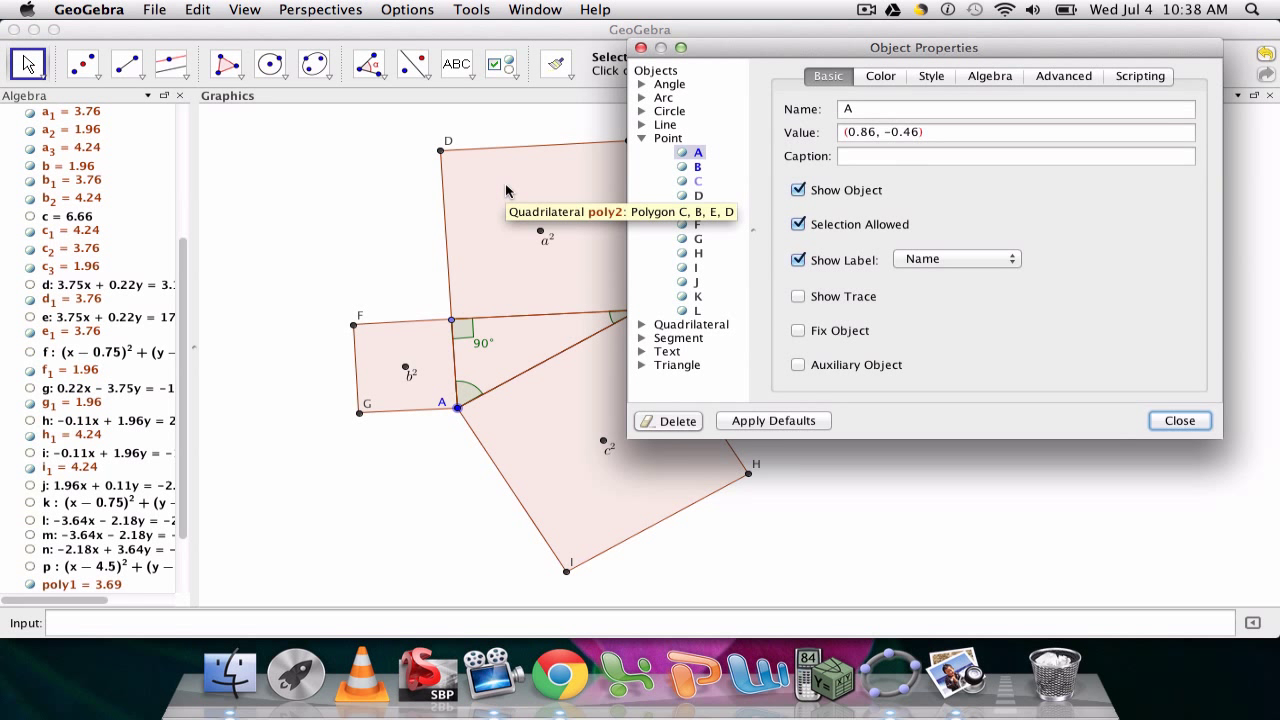
{"action": "left_click", "coordinate": [640, 141]}
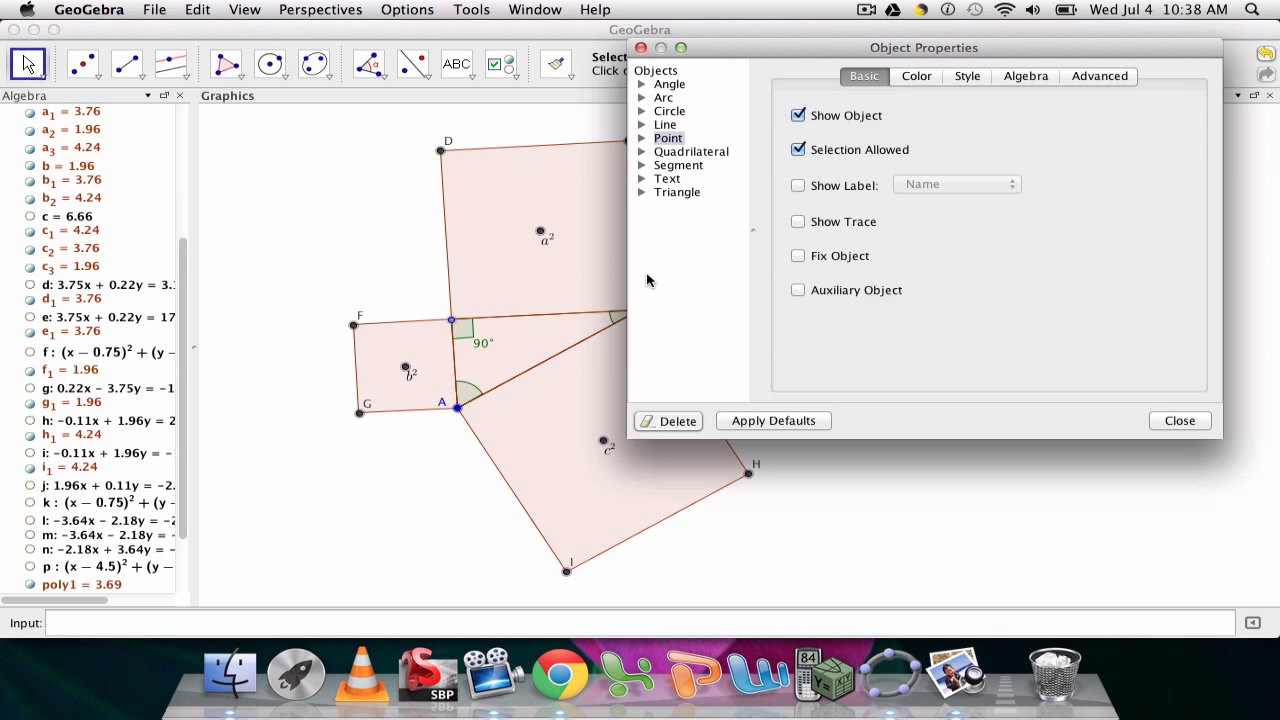
{"action": "left_click", "coordinate": [1177, 421]}
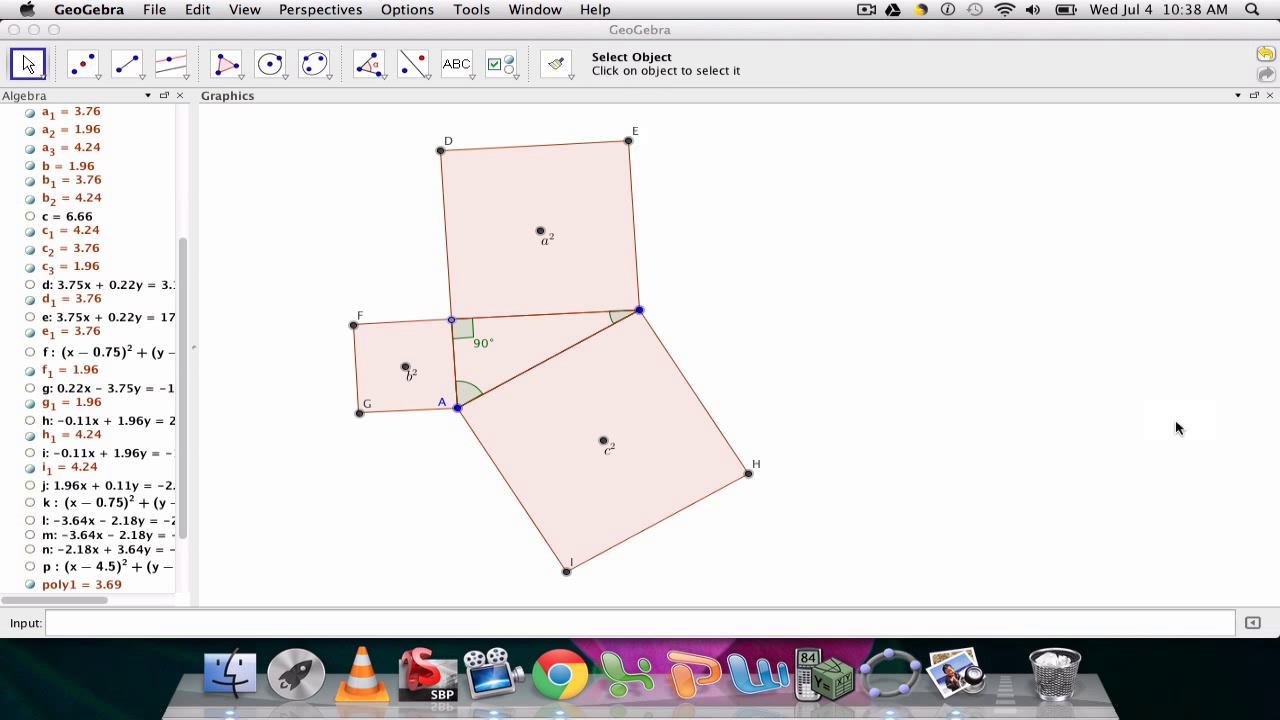
{"action": "double_click", "coordinate": [593, 241]}
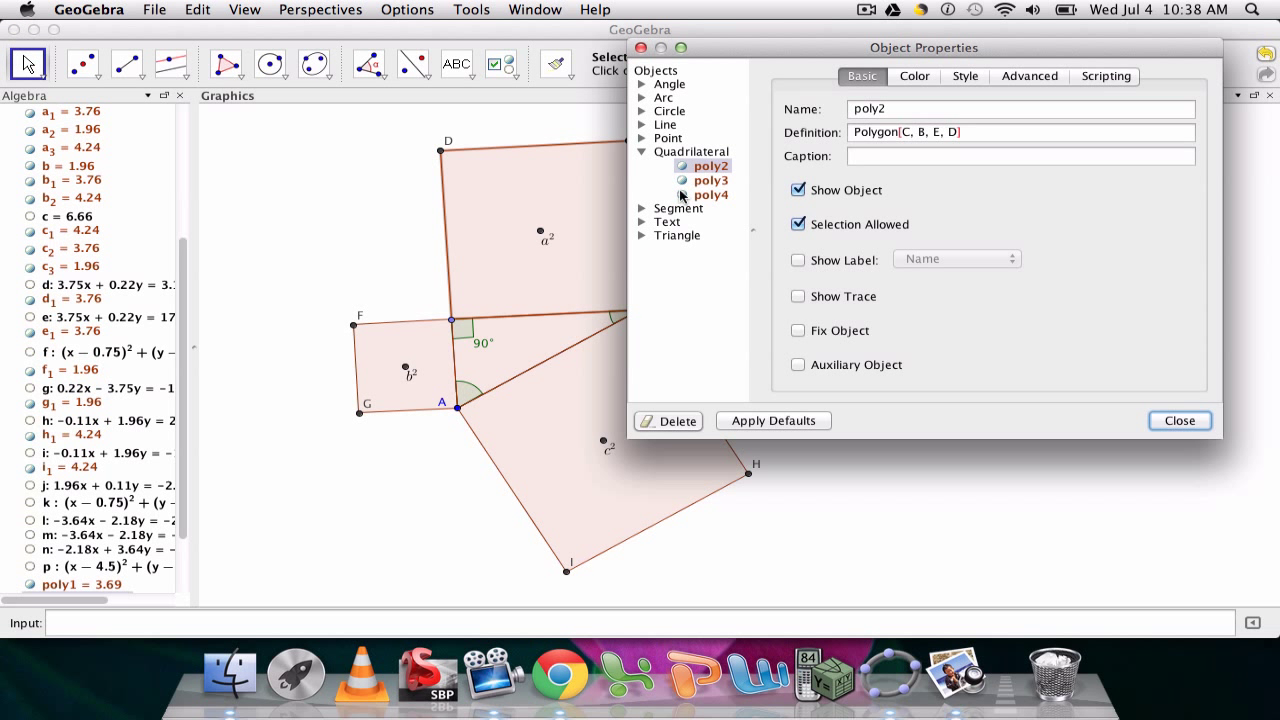
{"action": "left_click", "coordinate": [913, 75]}
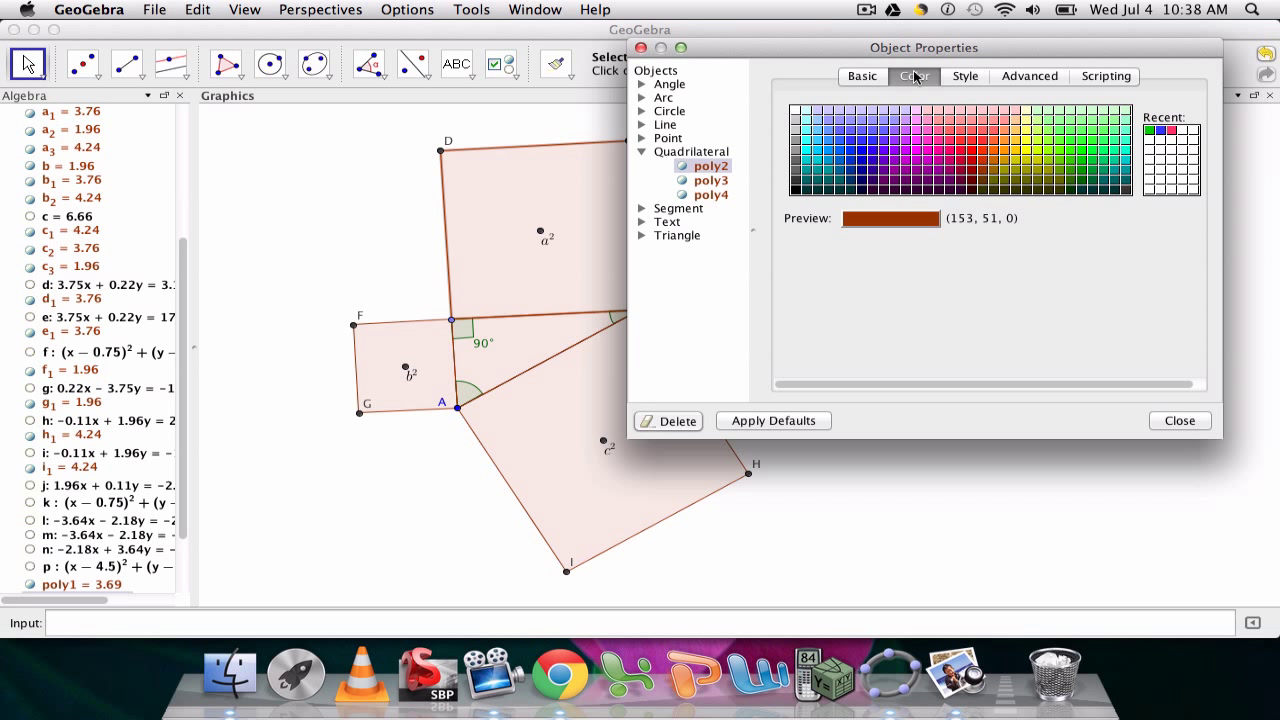
{"action": "left_click", "coordinate": [1158, 131]}
{"action": "left_click", "coordinate": [1176, 421]}
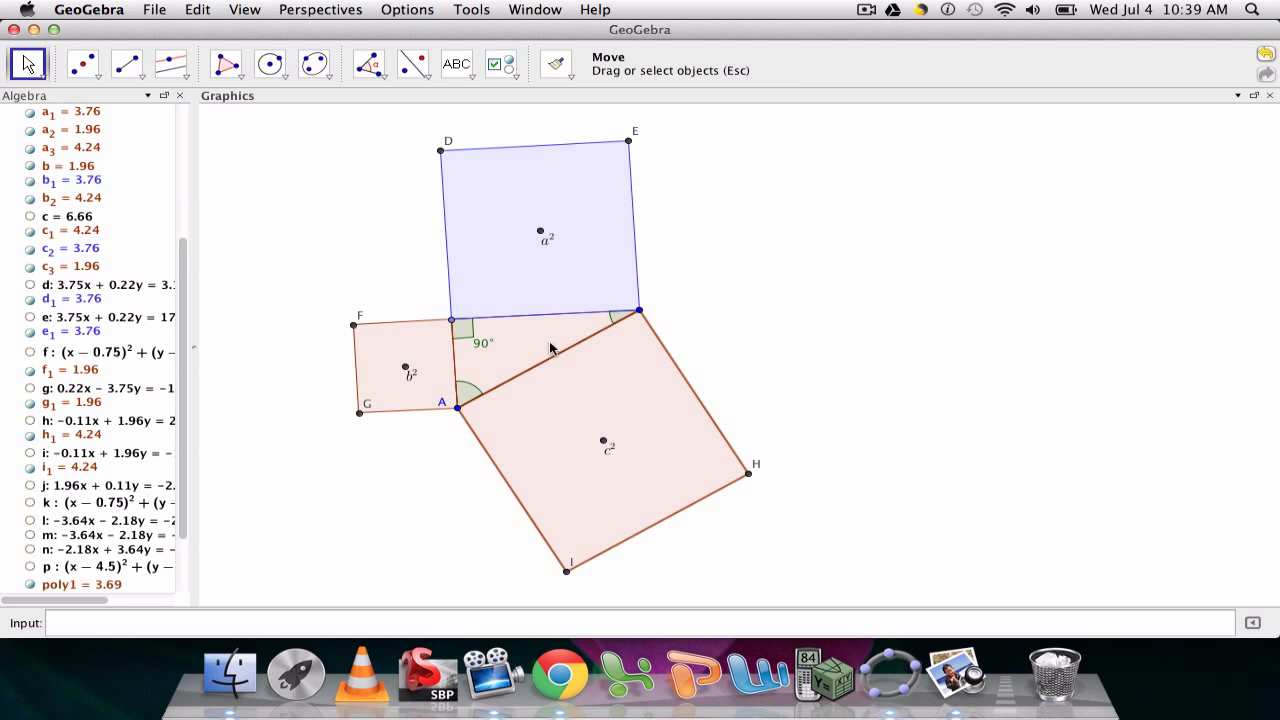
Step: Colour the b² square pink and the c² square green
{"action": "double_click", "coordinate": [423, 342]}
{"action": "left_click", "coordinate": [560, 300], "text": "ctrl"}
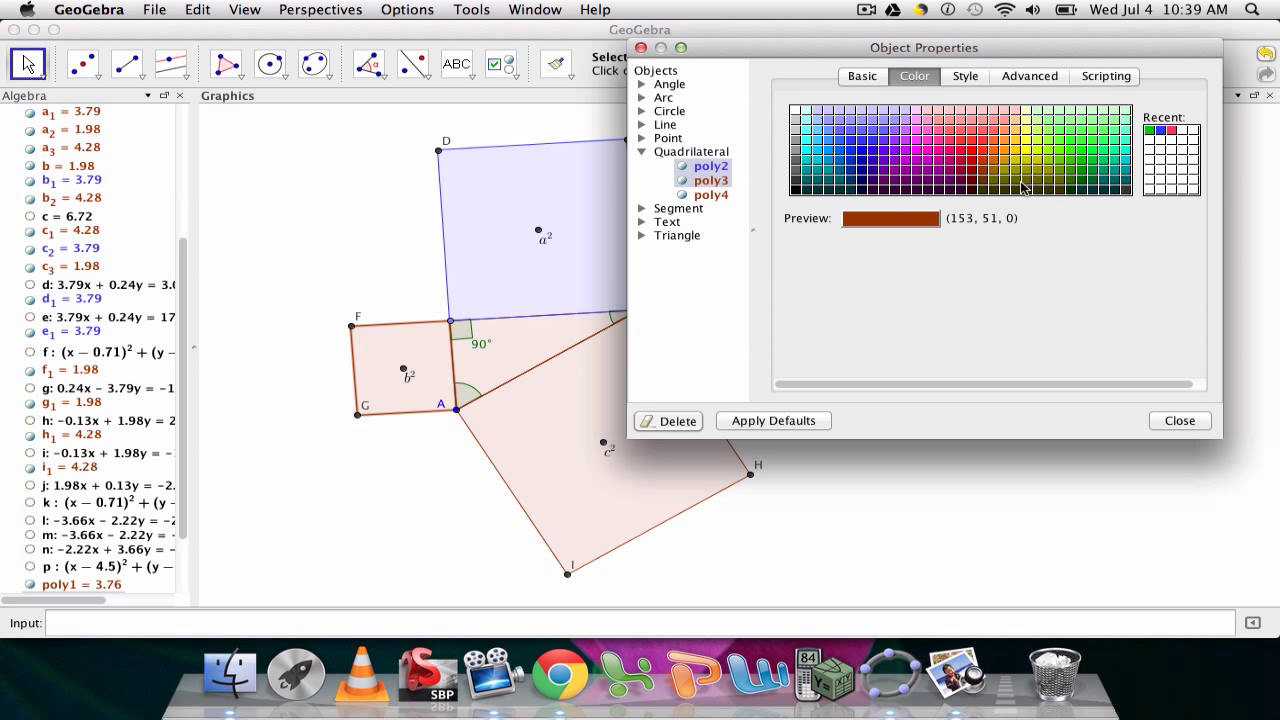
{"action": "left_click", "coordinate": [1172, 131]}
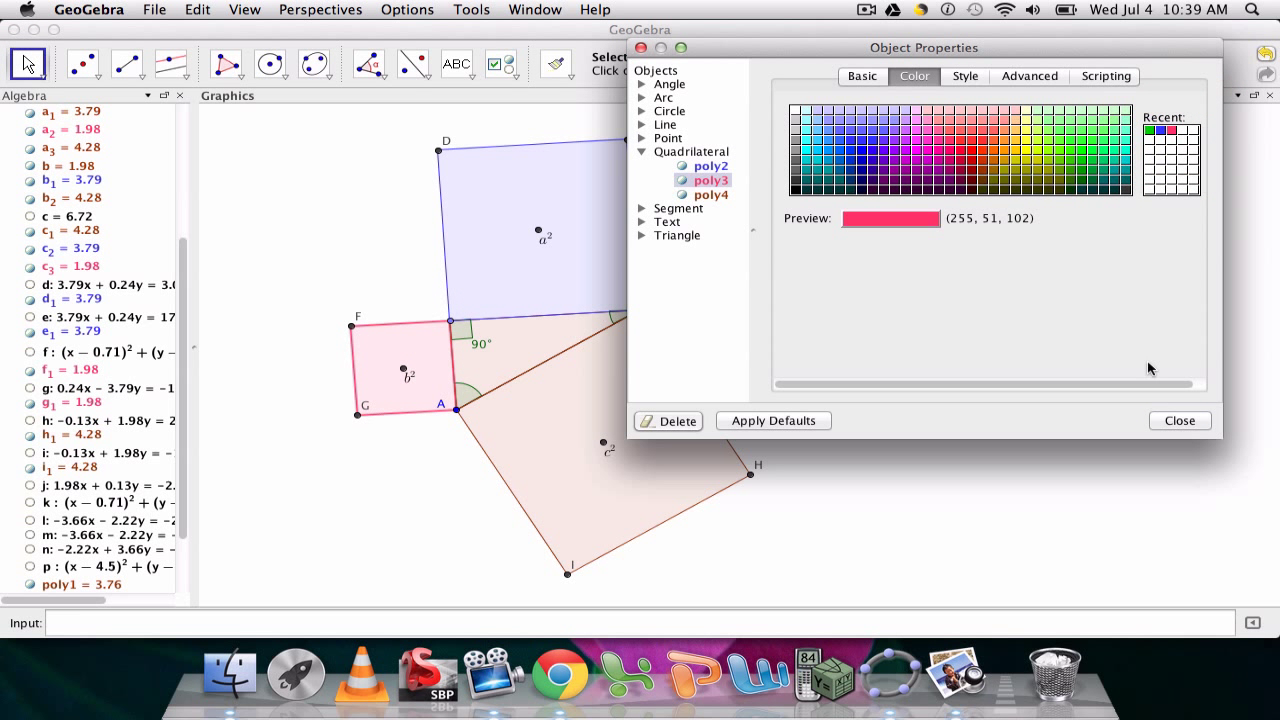
{"action": "left_click", "coordinate": [1163, 418]}
{"action": "double_click", "coordinate": [651, 417]}
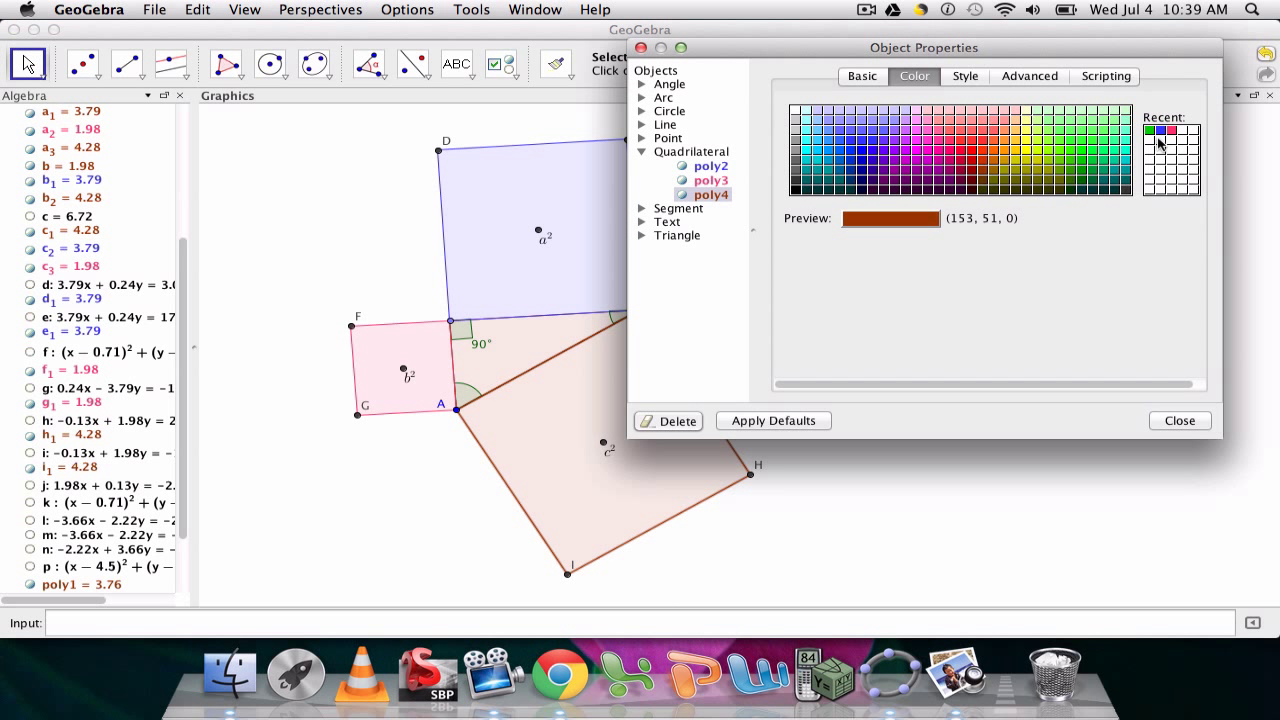
{"action": "left_click", "coordinate": [1150, 131]}
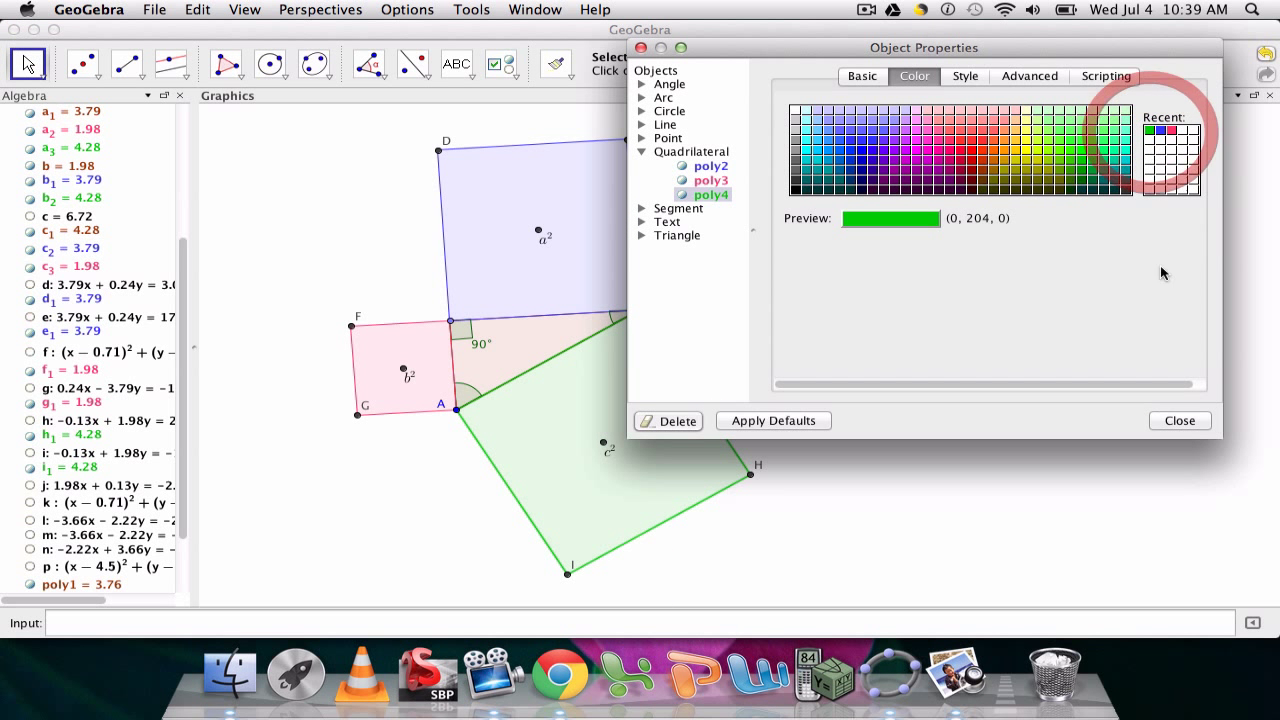
{"action": "left_click", "coordinate": [1176, 420]}
Step: Fill the triangle light grey (204, 204, 204) and drag A so c becomes 6.95
{"action": "left_click", "coordinate": [532, 336]}
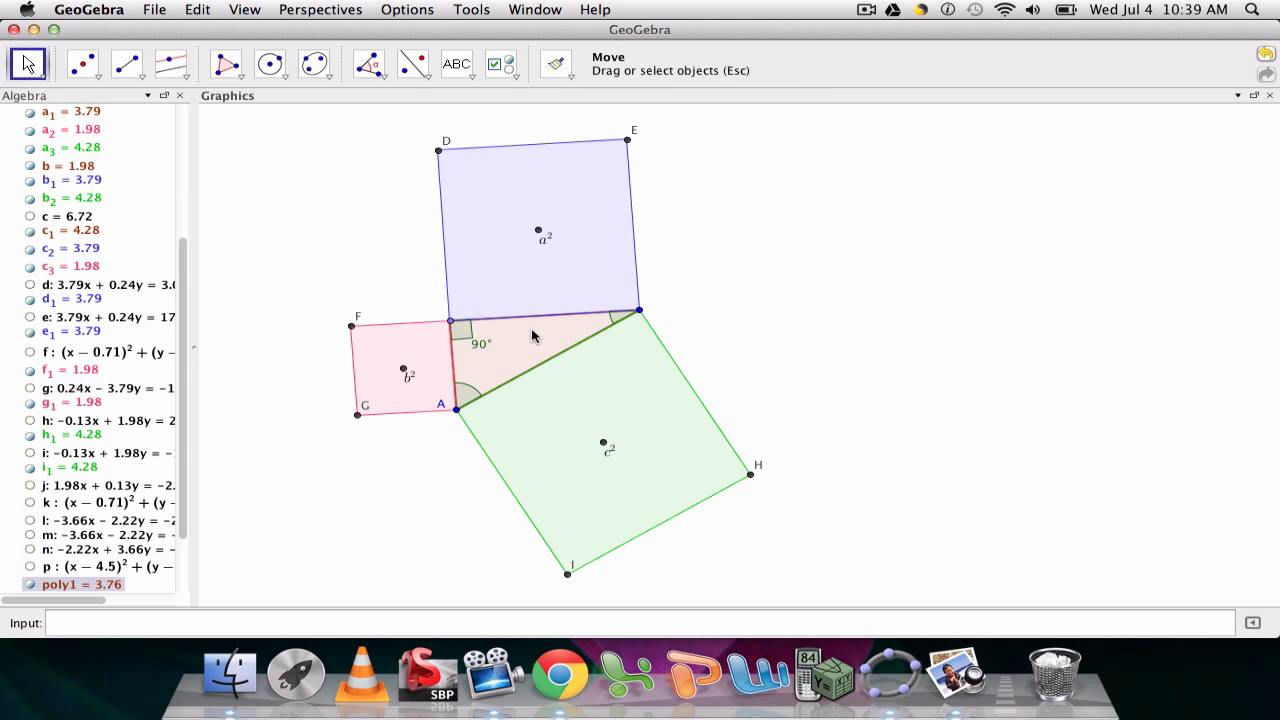
{"action": "double_click", "coordinate": [532, 336]}
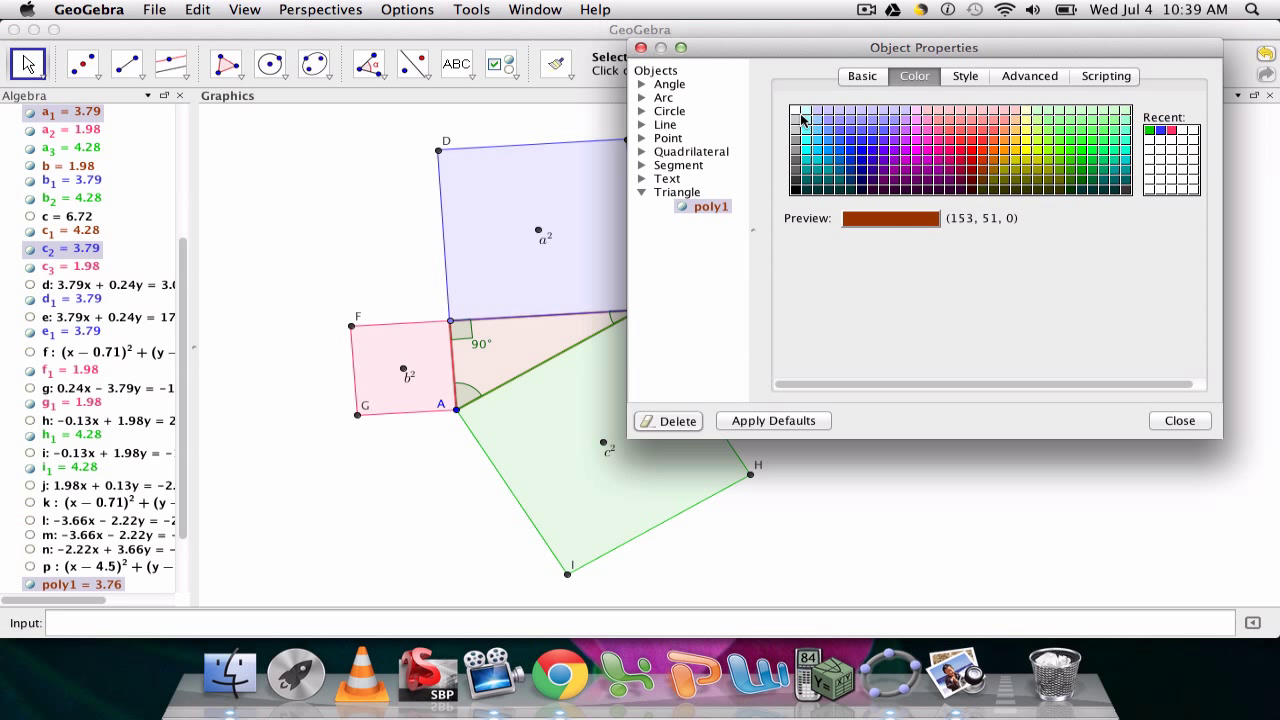
{"action": "left_click", "coordinate": [800, 118]}
{"action": "left_click", "coordinate": [1178, 422]}
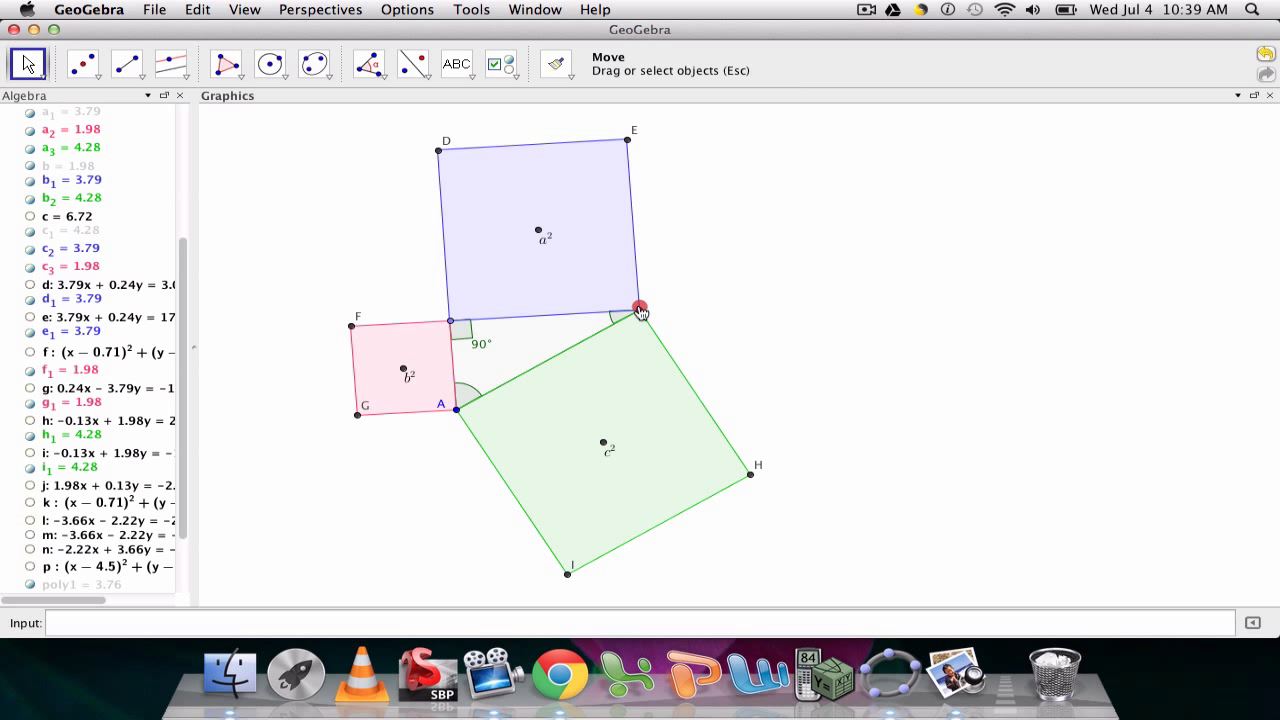
{"action": "left_click", "coordinate": [523, 343]}
{"action": "mouse_move", "coordinate": [454, 408]}
{"action": "left_mouse_down"}
{"action": "mouse_move", "coordinate": [513, 400]}
{"action": "mouse_move", "coordinate": [429, 403]}
{"action": "mouse_move", "coordinate": [446, 406]}
{"action": "left_mouse_up"}
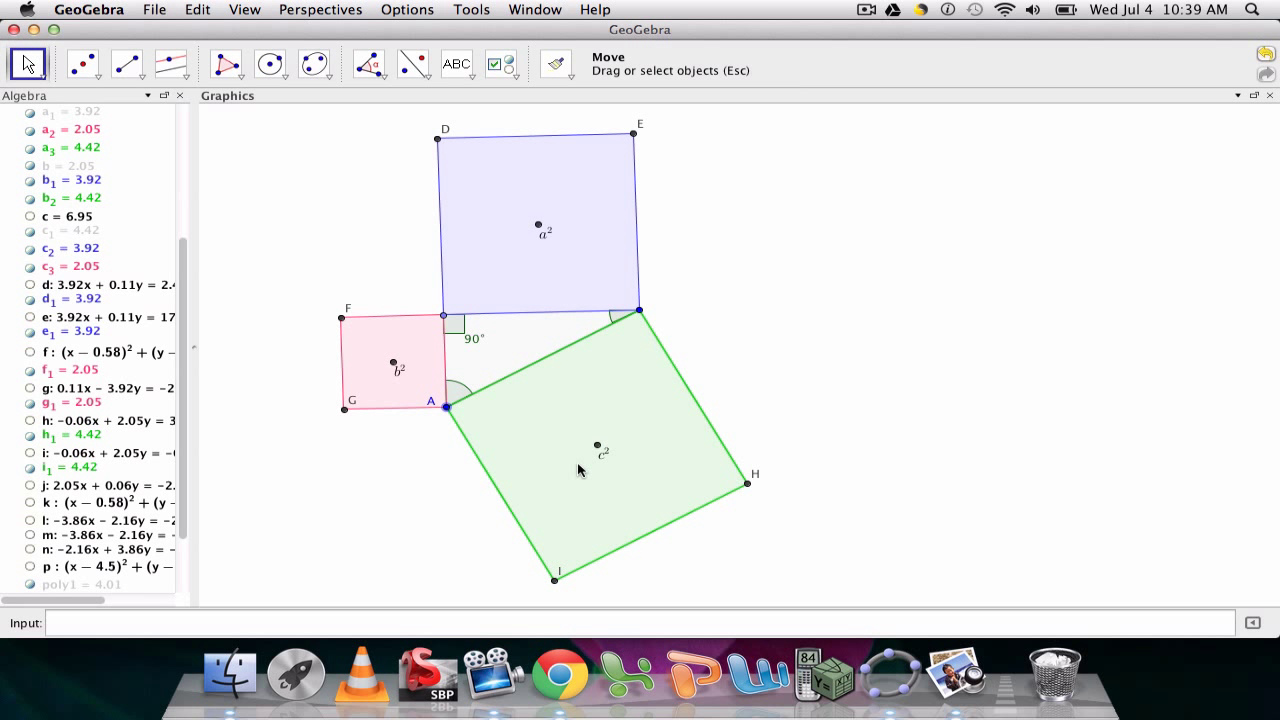
Step: Add a top-right text 'a = ' linked to segment a_1, then drag A to confirm it updates
{"action": "left_click", "coordinate": [457, 64]}
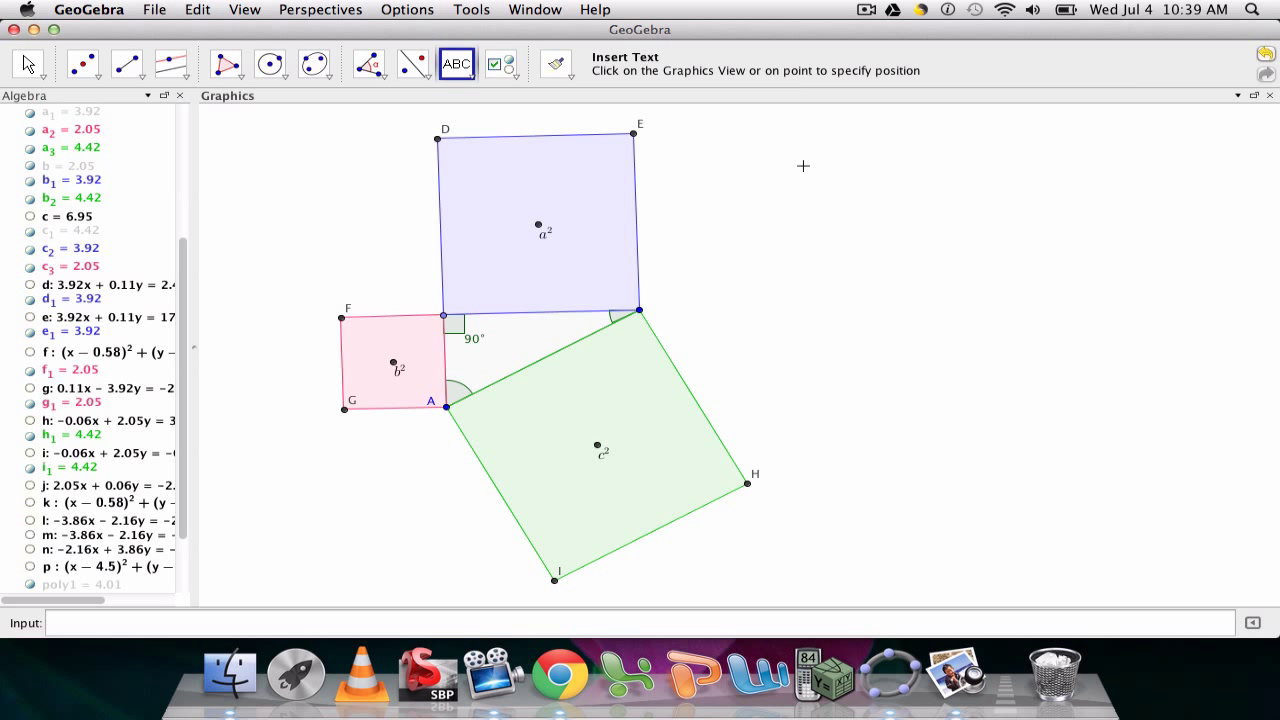
{"action": "left_click", "coordinate": [803, 165]}
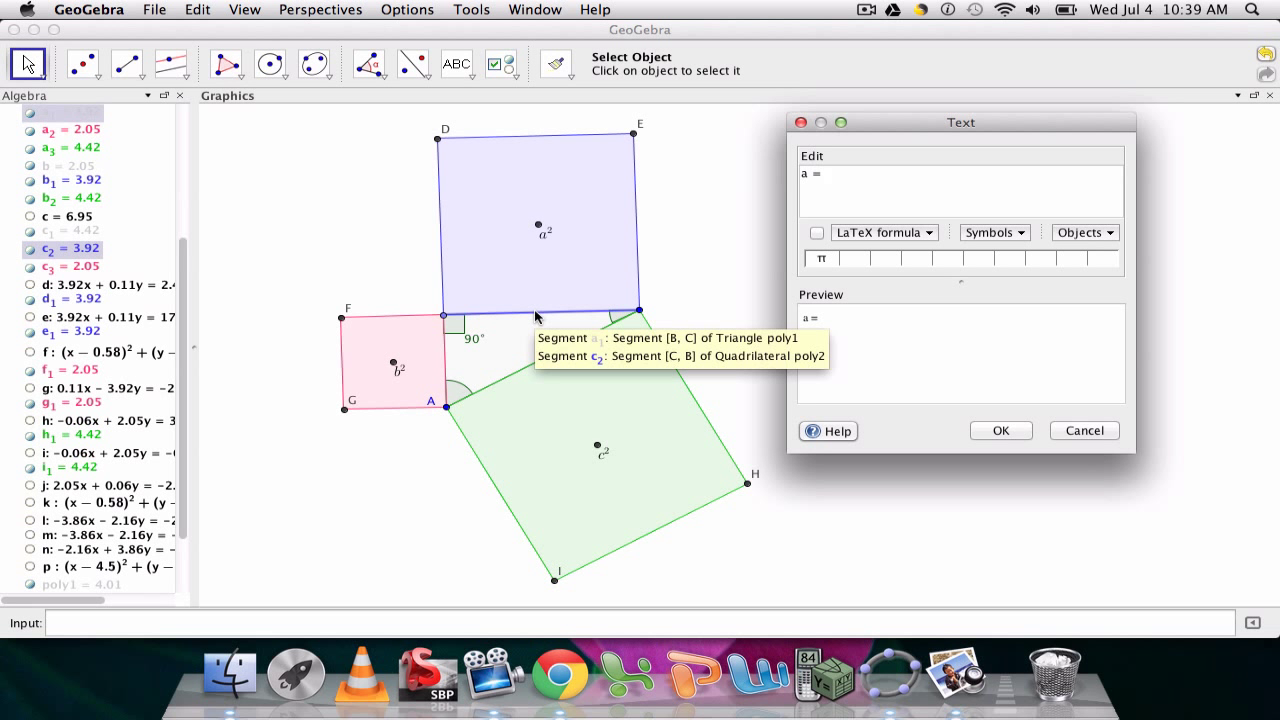
{"action": "left_click", "coordinate": [88, 114]}
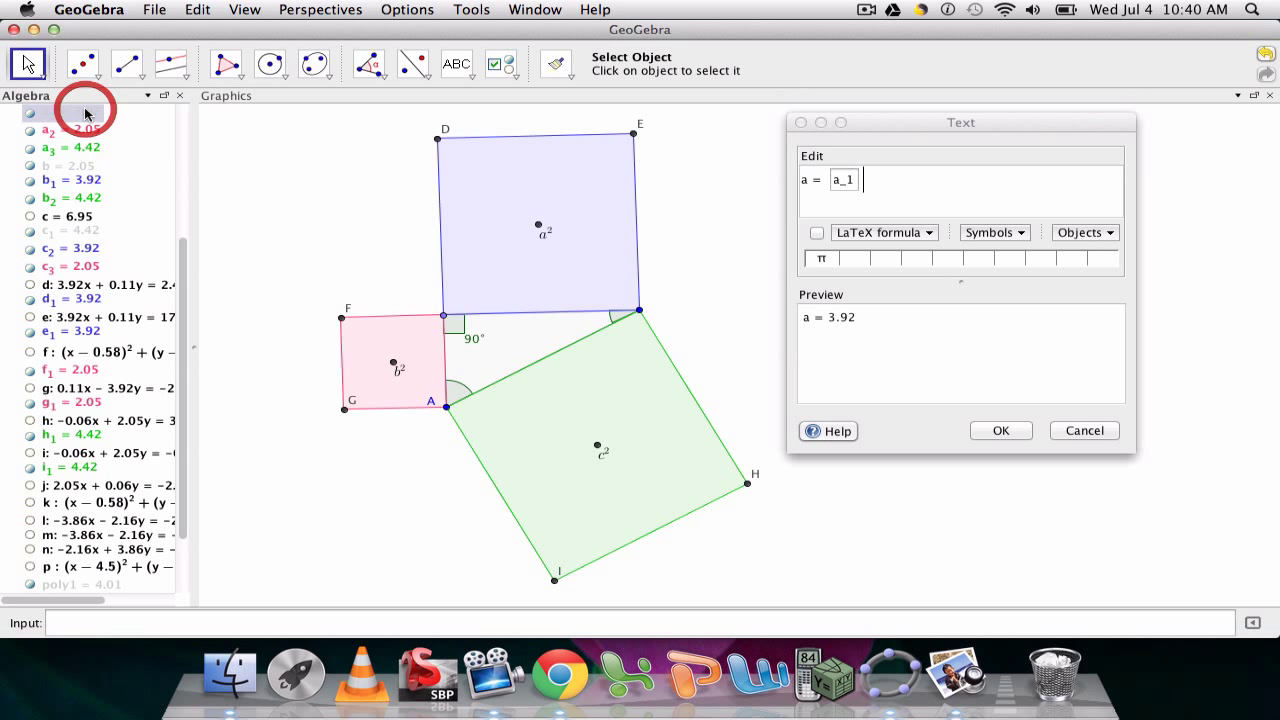
{"action": "left_click", "coordinate": [976, 426]}
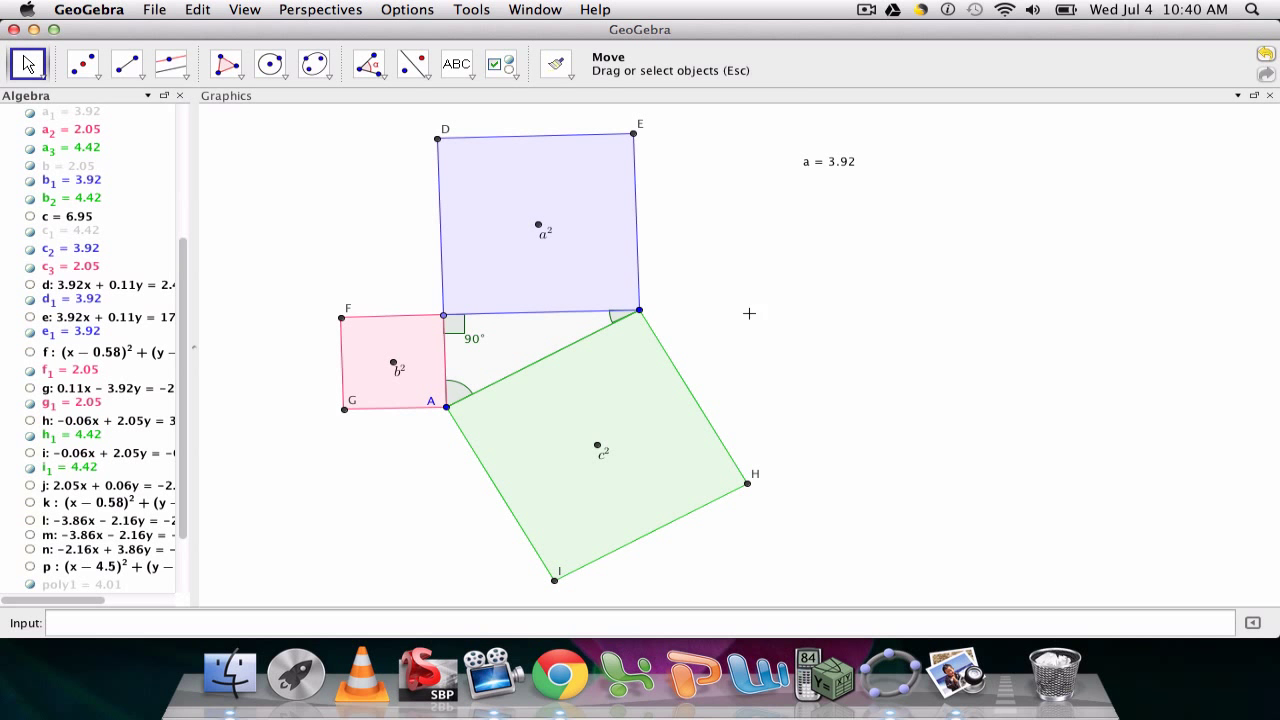
{"action": "left_click", "coordinate": [609, 314]}
{"action": "mouse_move", "coordinate": [447, 407]}
{"action": "left_mouse_down"}
{"action": "mouse_move", "coordinate": [546, 377]}
{"action": "mouse_move", "coordinate": [446, 400]}
{"action": "mouse_move", "coordinate": [457, 397]}
{"action": "left_mouse_up"}
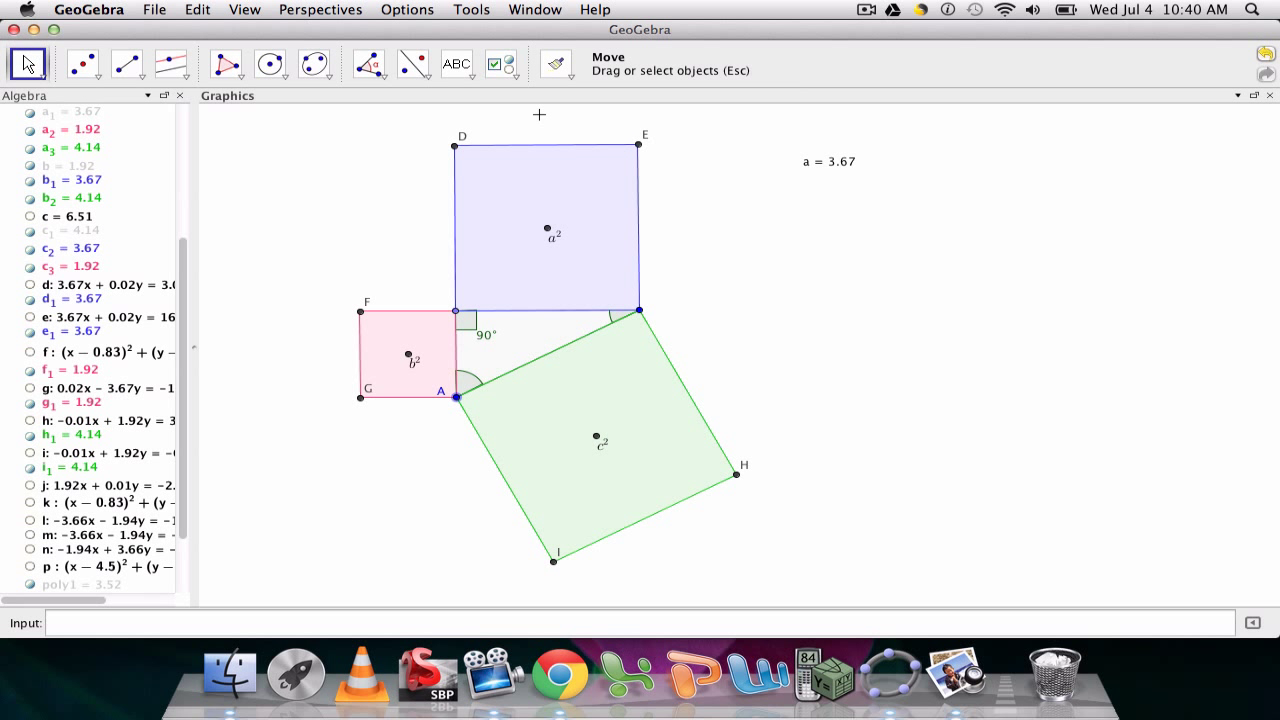
Step: Add a dynamic text 'b = ' linked to segment a_2 beside the a text
{"action": "left_click", "coordinate": [458, 65]}
{"action": "left_click", "coordinate": [928, 172]}
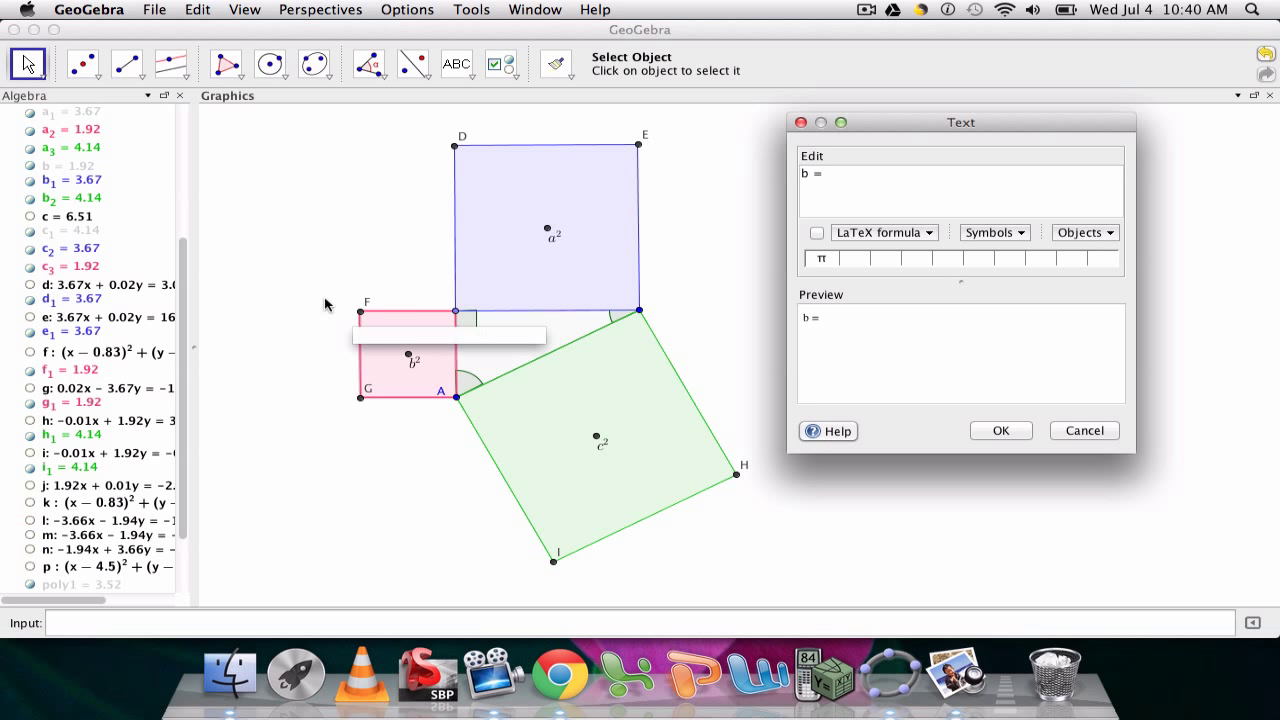
{"action": "left_click", "coordinate": [95, 129]}
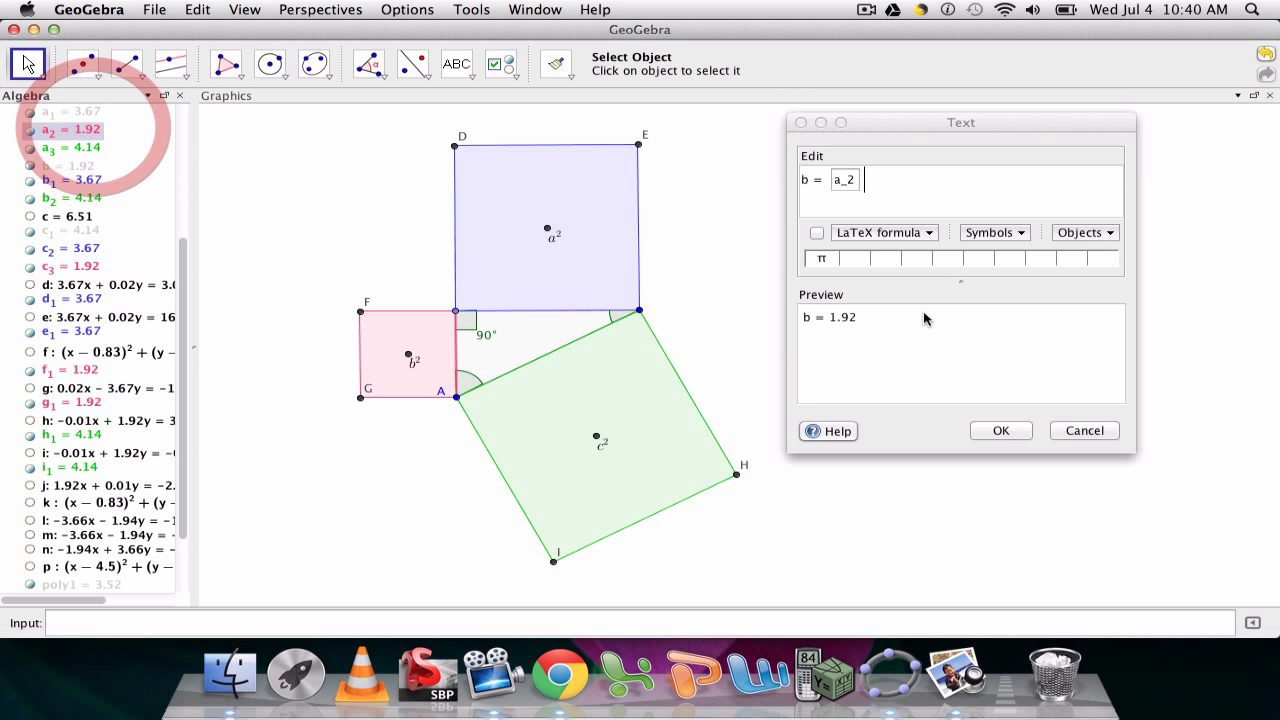
{"action": "left_click", "coordinate": [998, 431]}
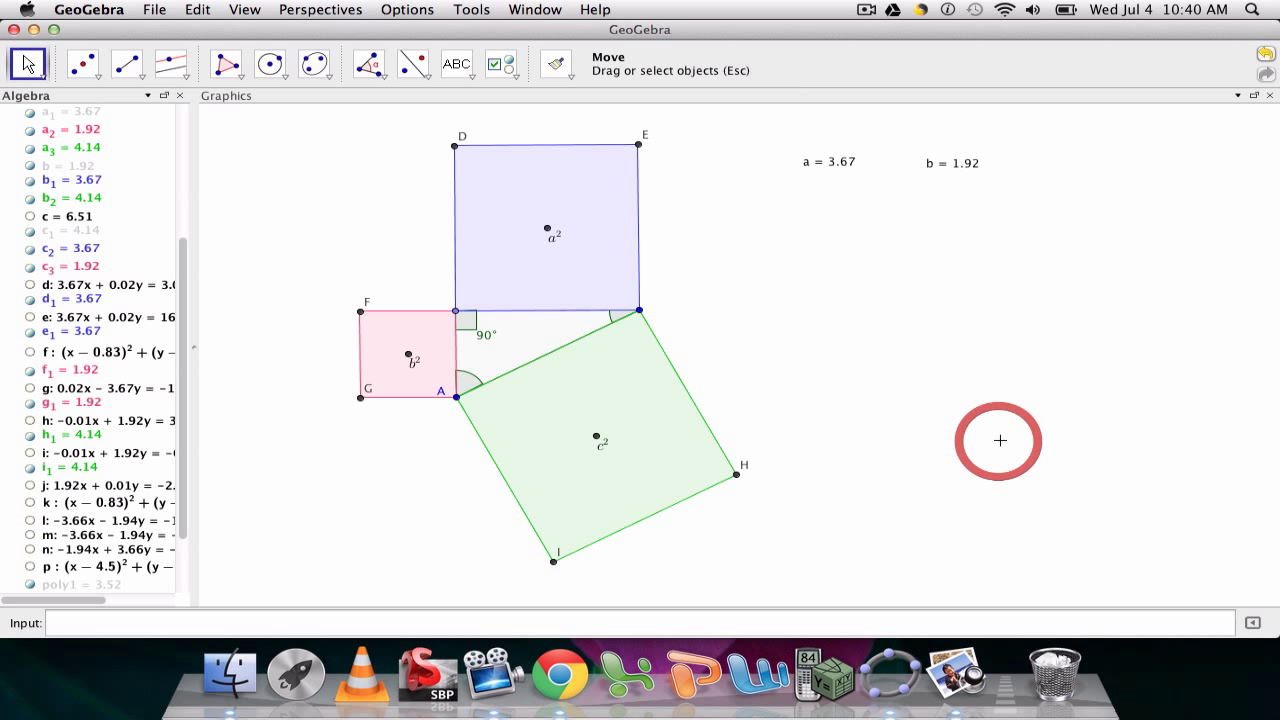
Step: Add a 'c = ' text linked to a_3, then drag A to check all texts update
{"action": "left_click", "coordinate": [456, 64]}
{"action": "left_click", "coordinate": [1086, 160]}
{"action": "type", "text": "c ="}
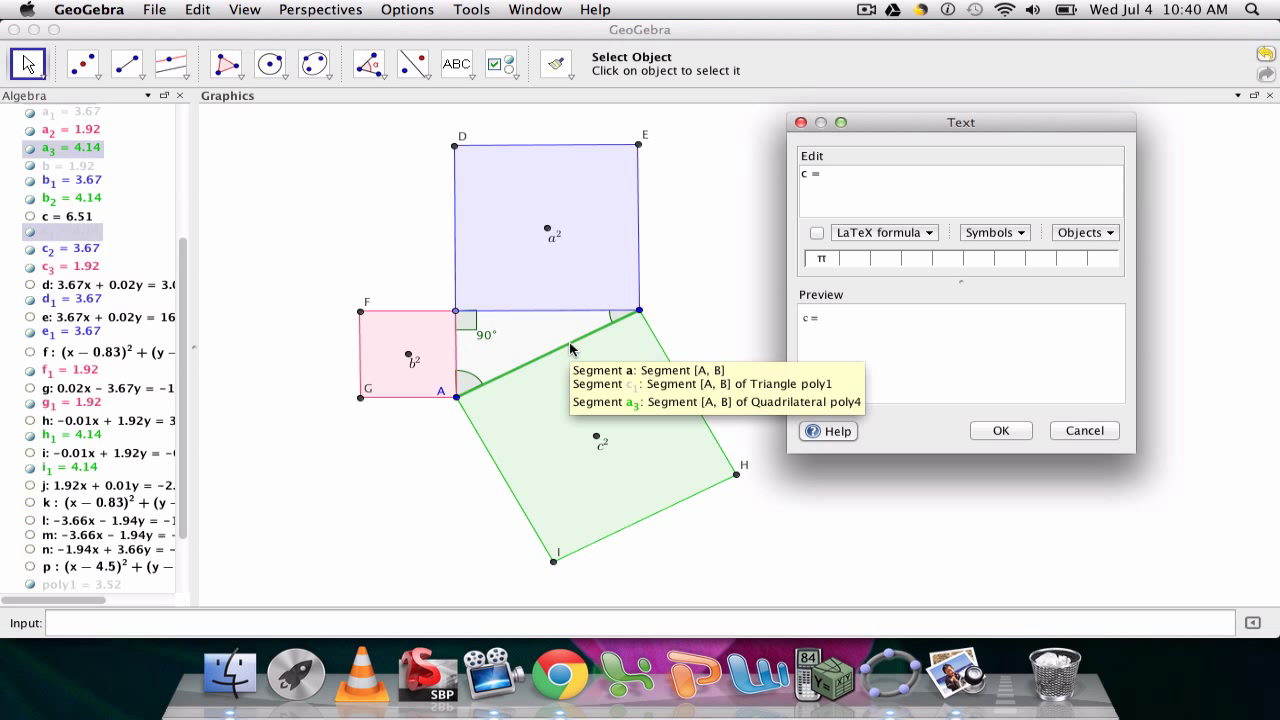
{"action": "left_click", "coordinate": [71, 147]}
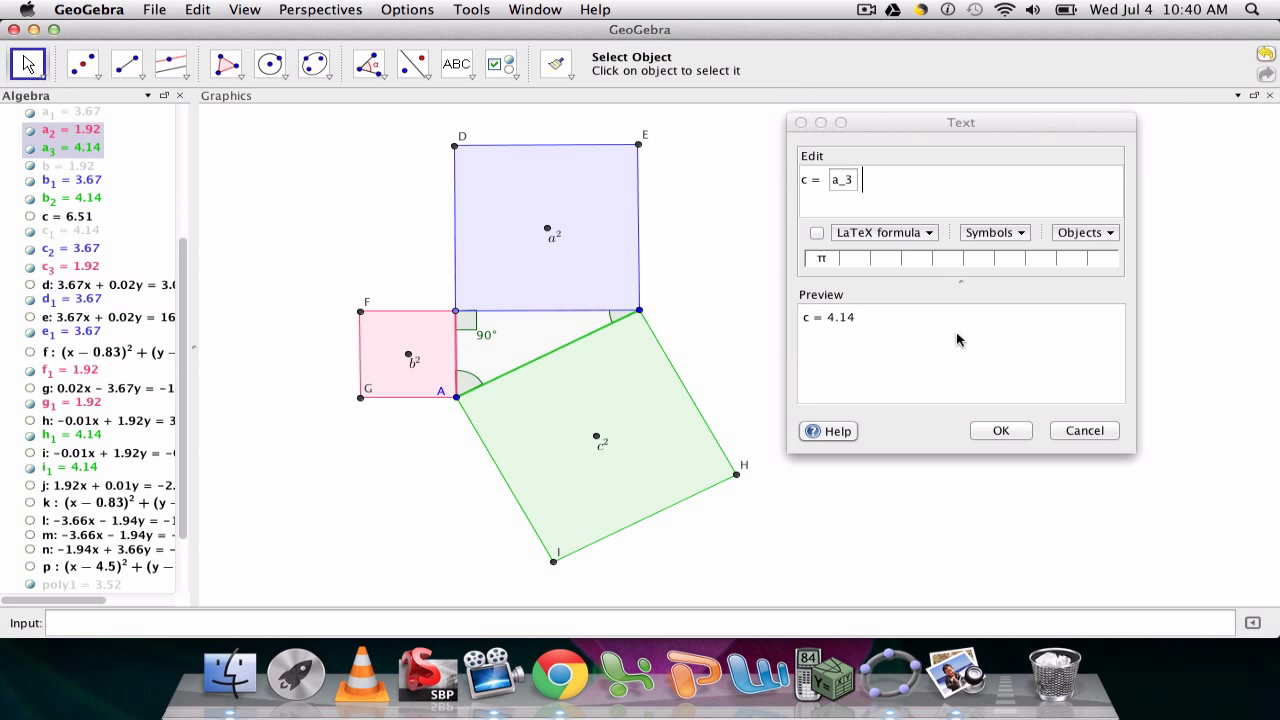
{"action": "left_click", "coordinate": [1012, 430]}
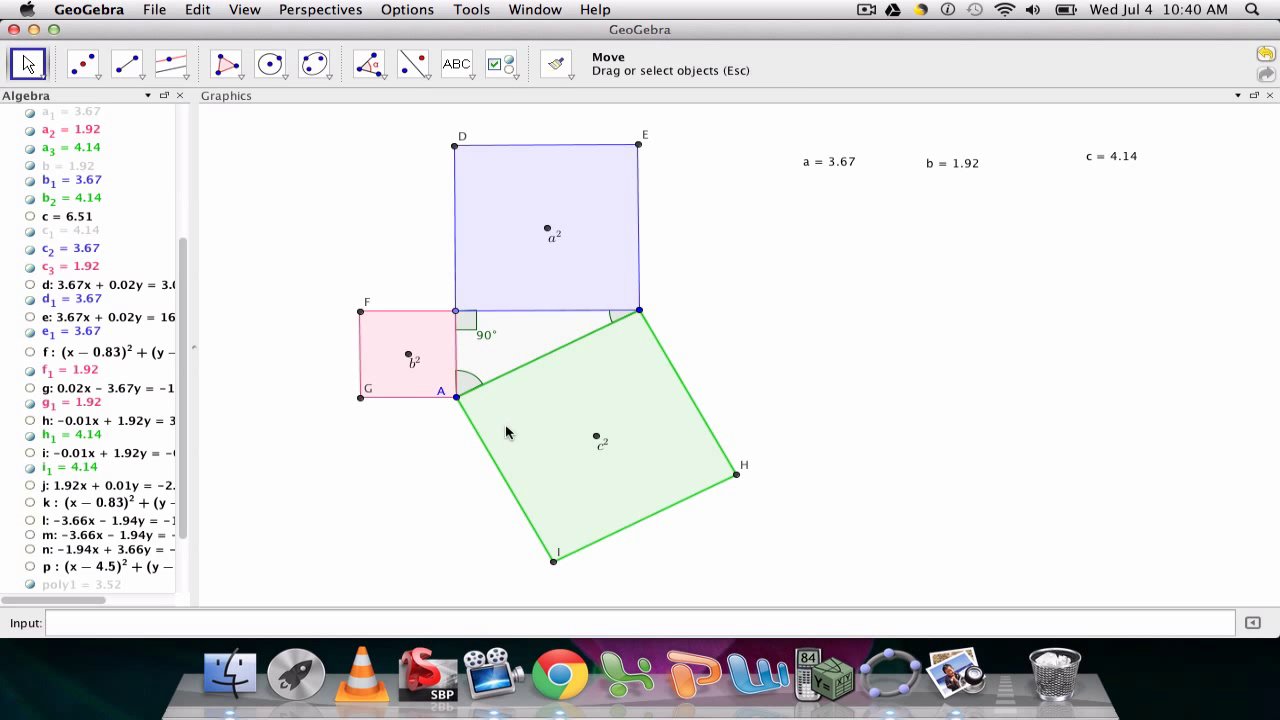
{"action": "mouse_move", "coordinate": [458, 402]}
{"action": "left_mouse_down"}
{"action": "mouse_move", "coordinate": [521, 380]}
{"action": "mouse_move", "coordinate": [523, 417]}
{"action": "mouse_move", "coordinate": [429, 414]}
{"action": "mouse_move", "coordinate": [446, 404]}
{"action": "left_mouse_up"}
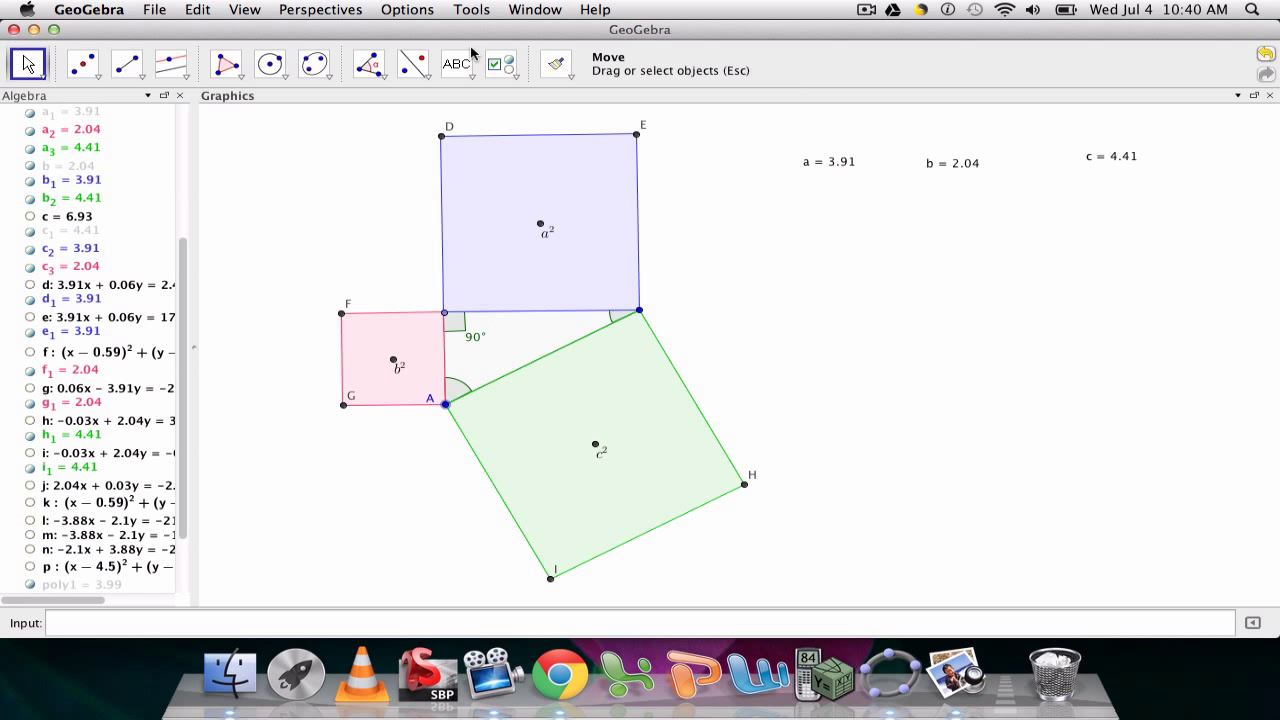
Step: Show segment a_1's label as its caption 'side a'
{"action": "left_click", "coordinate": [544, 319]}
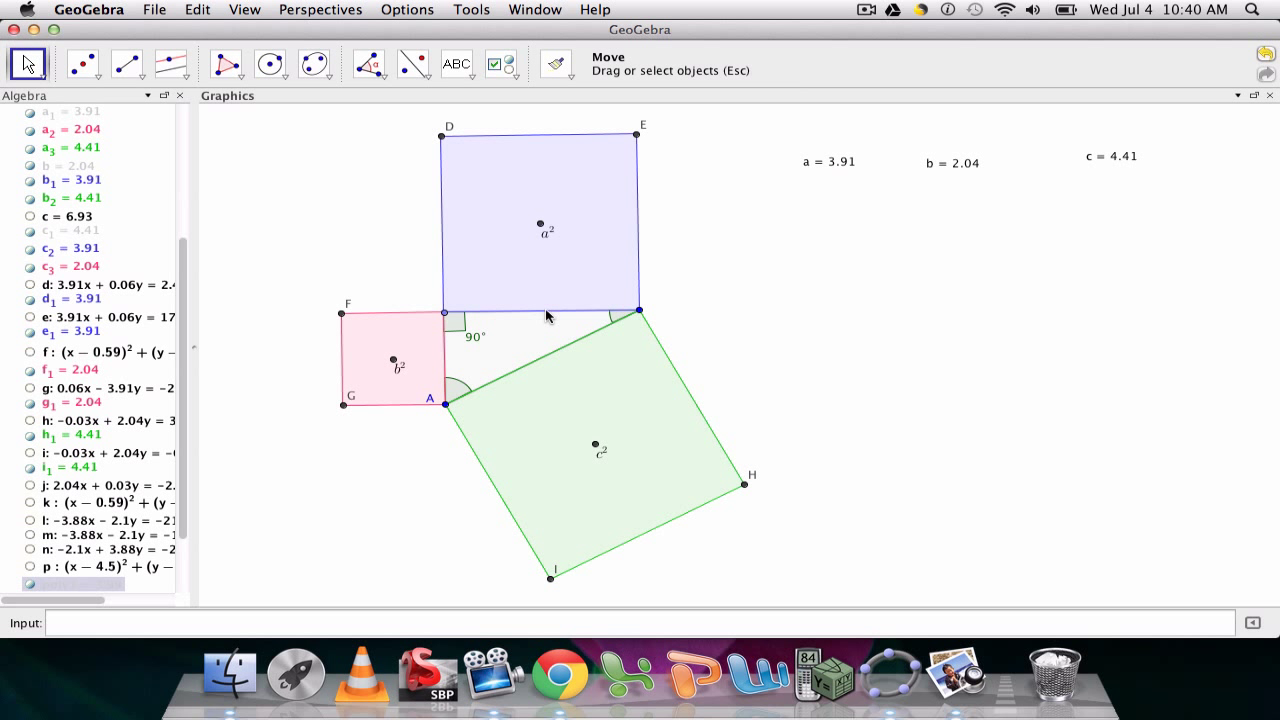
{"action": "left_click", "coordinate": [548, 320]}
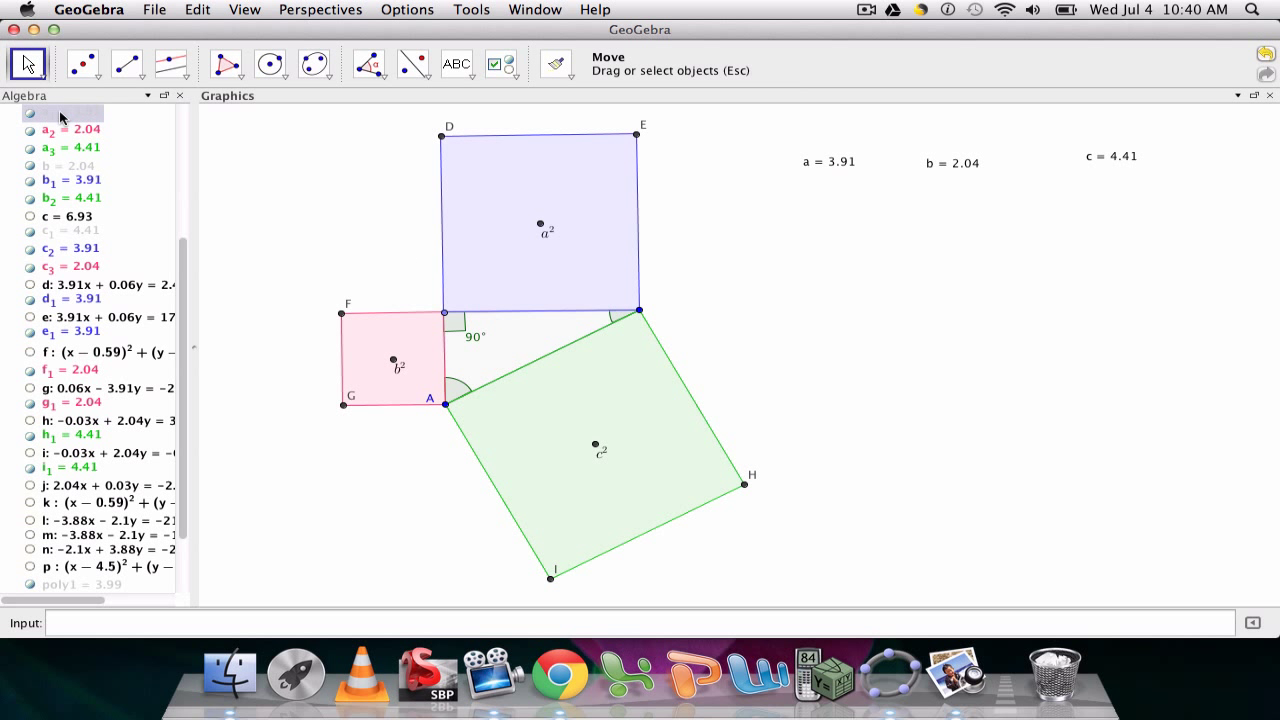
{"action": "key", "text": "super+e"}
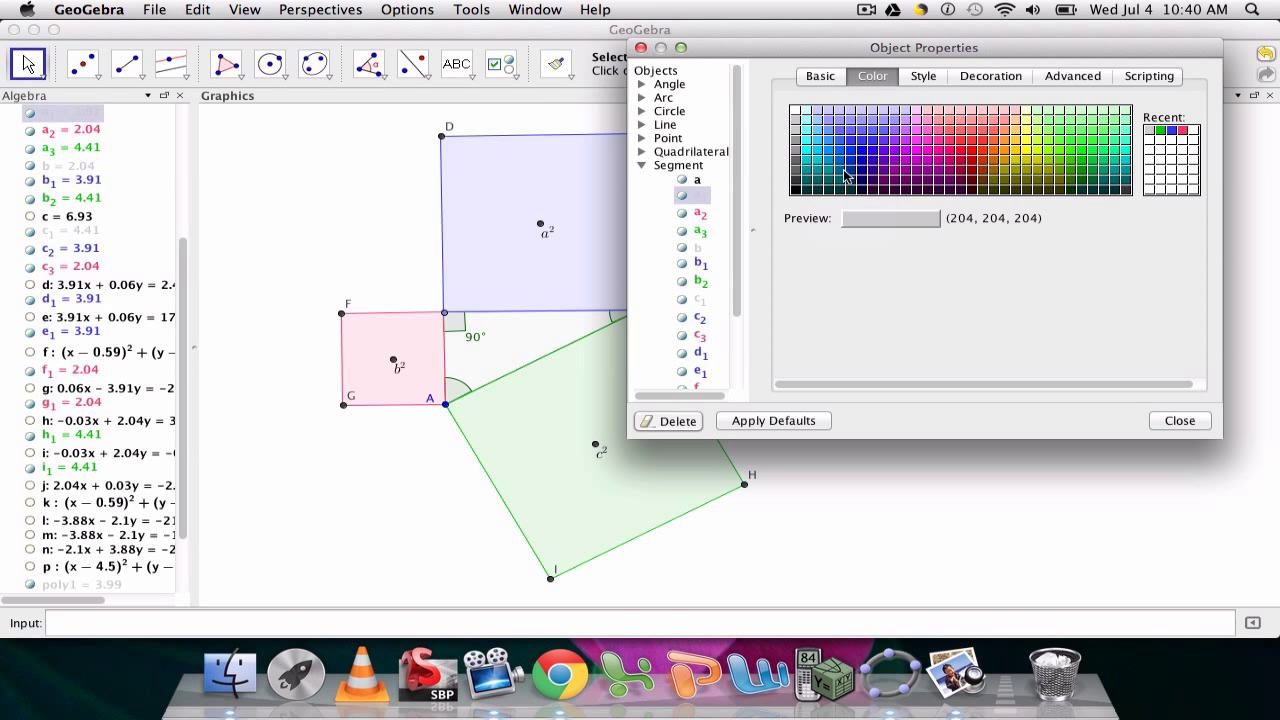
{"action": "left_click", "coordinate": [812, 76]}
{"action": "left_click", "coordinate": [879, 153]}
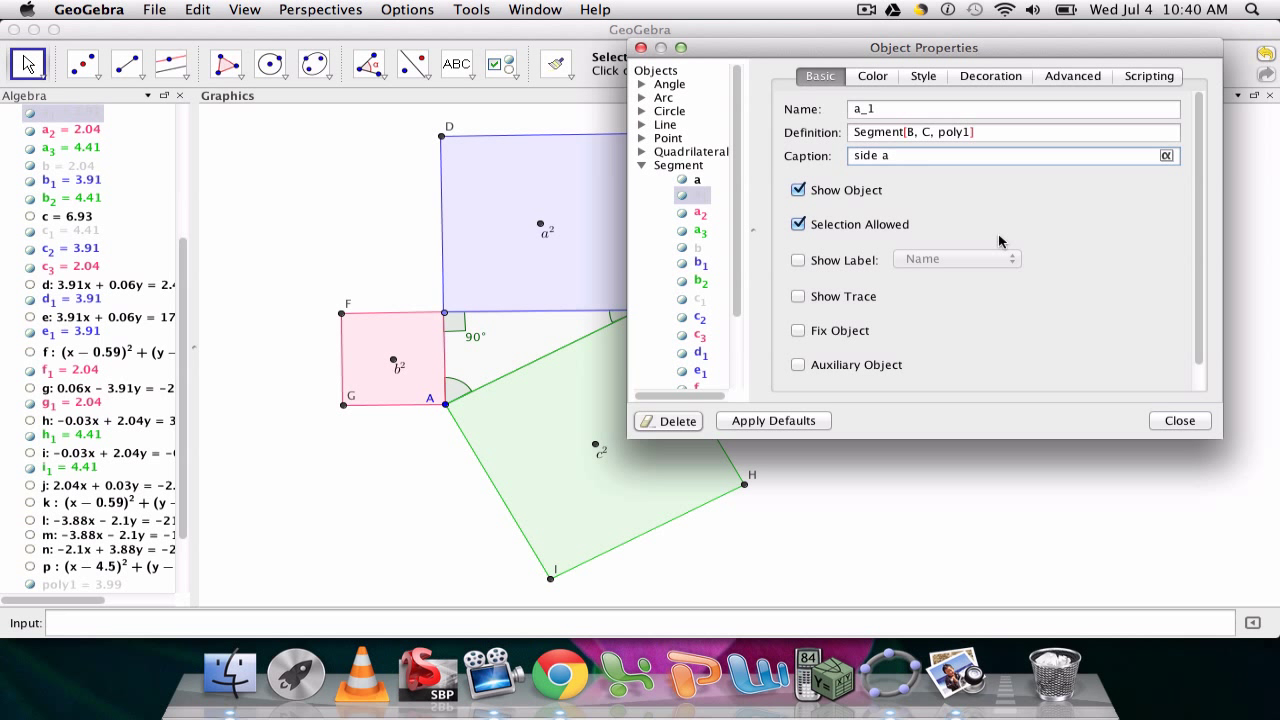
{"action": "left_click", "coordinate": [797, 260]}
{"action": "left_click", "coordinate": [923, 258]}
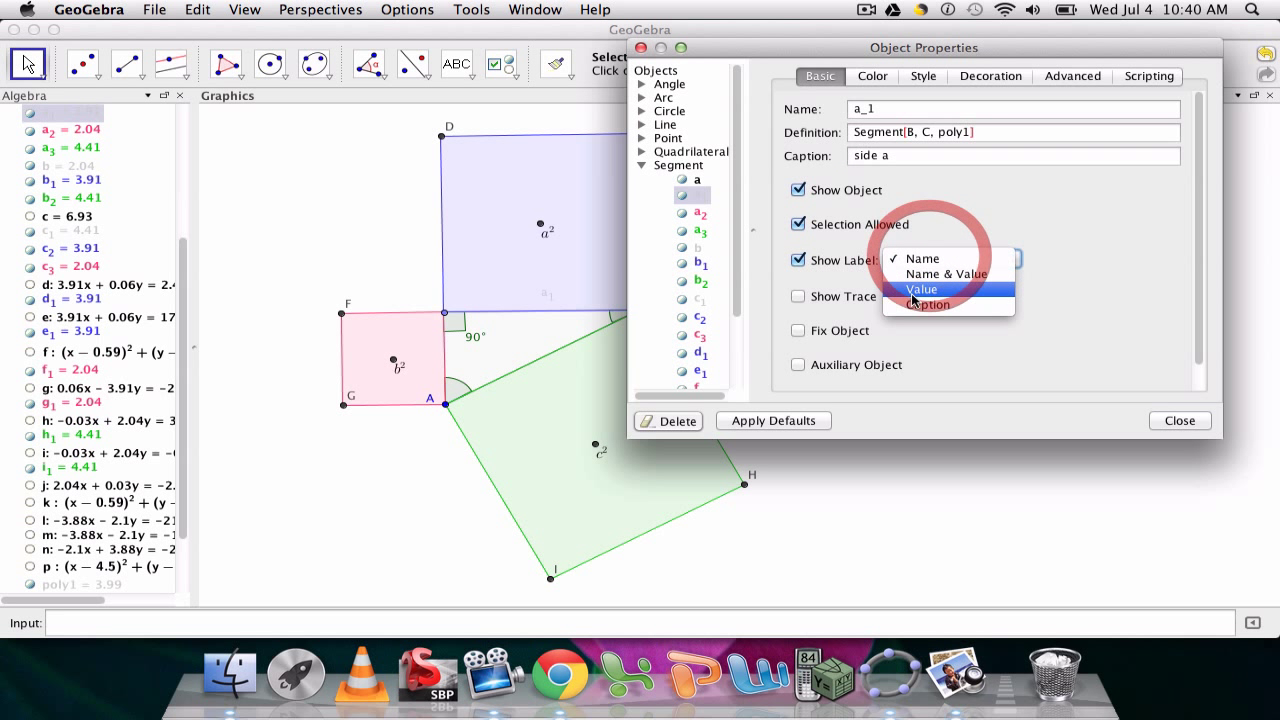
{"action": "left_click", "coordinate": [926, 303]}
{"action": "left_click", "coordinate": [1180, 420]}
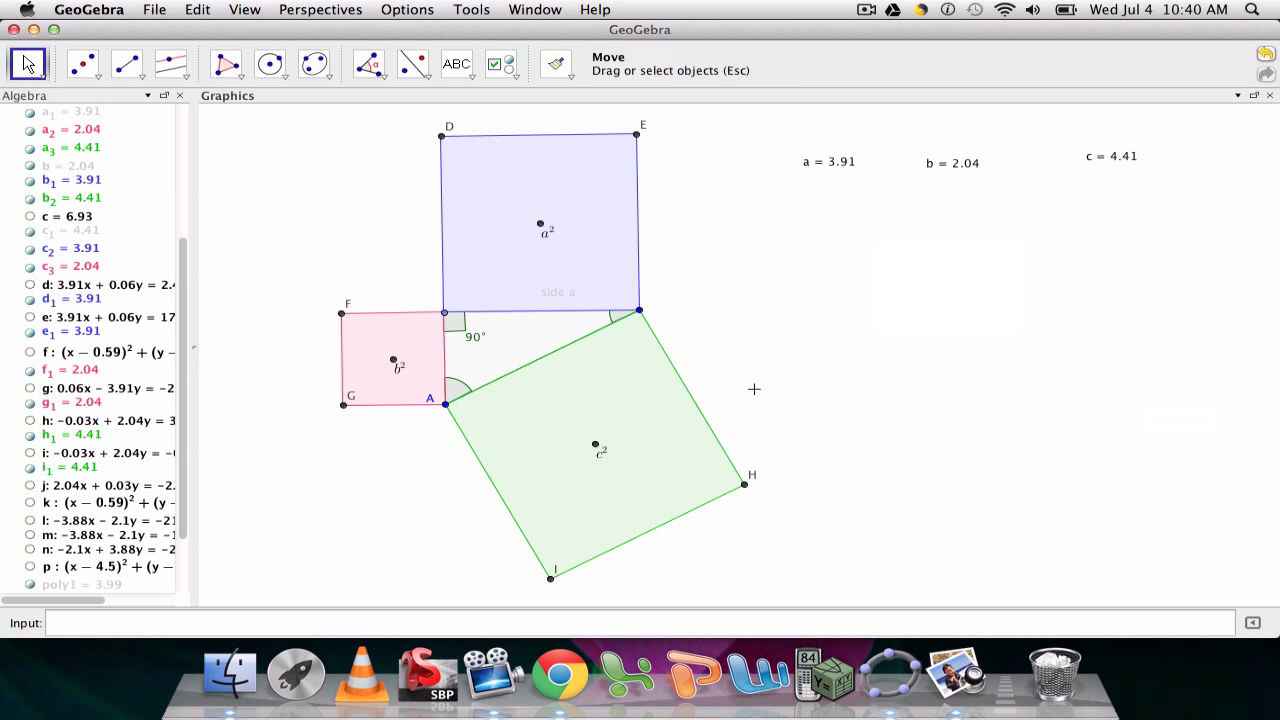
Step: Move the side a label below square a² and colour segment a_1 blue (51, 51, 255)
{"action": "left_click", "coordinate": [568, 297]}
{"action": "left_click_drag", "start_coordinate": [568, 297], "coordinate": [537, 318]}
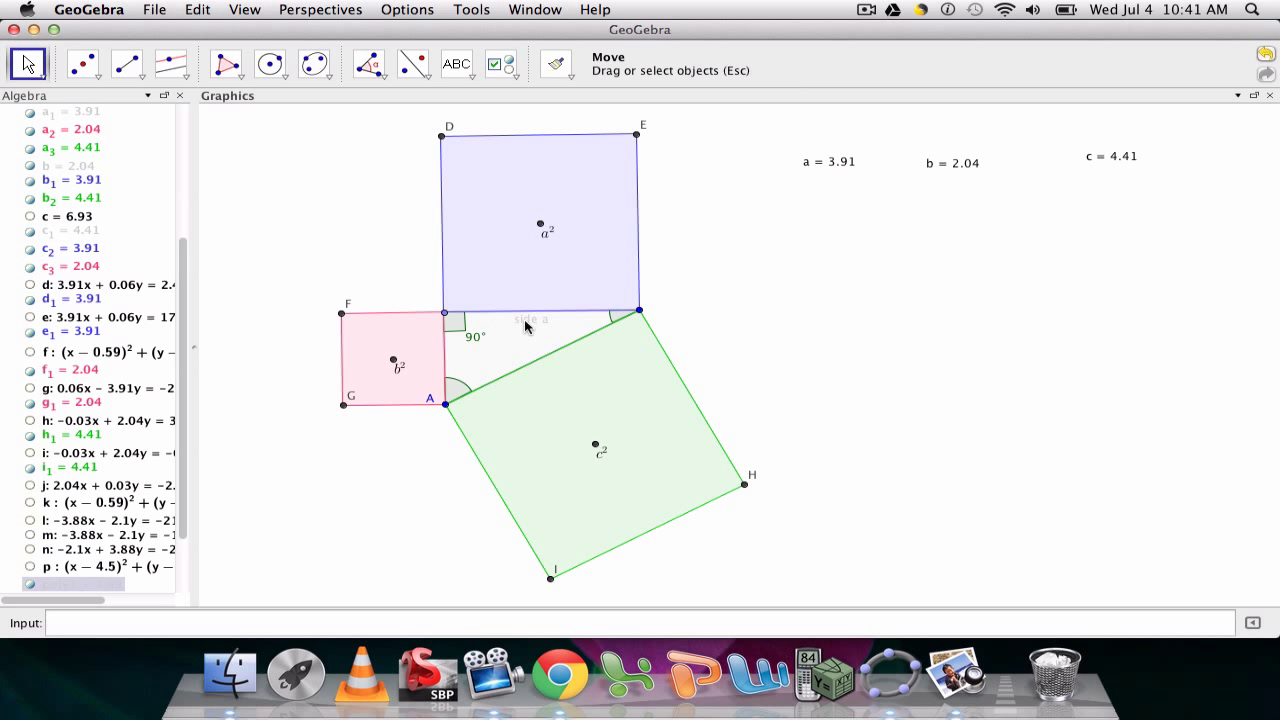
{"action": "double_click", "coordinate": [525, 322]}
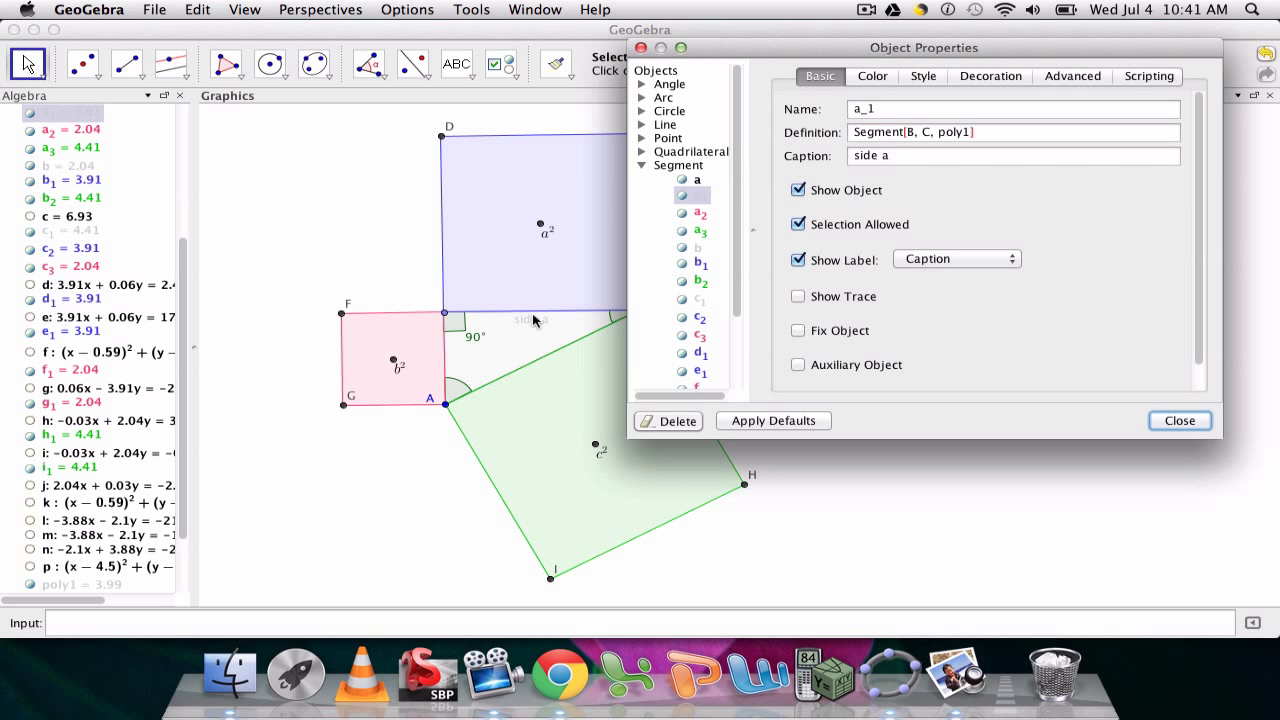
{"action": "left_click", "coordinate": [871, 76]}
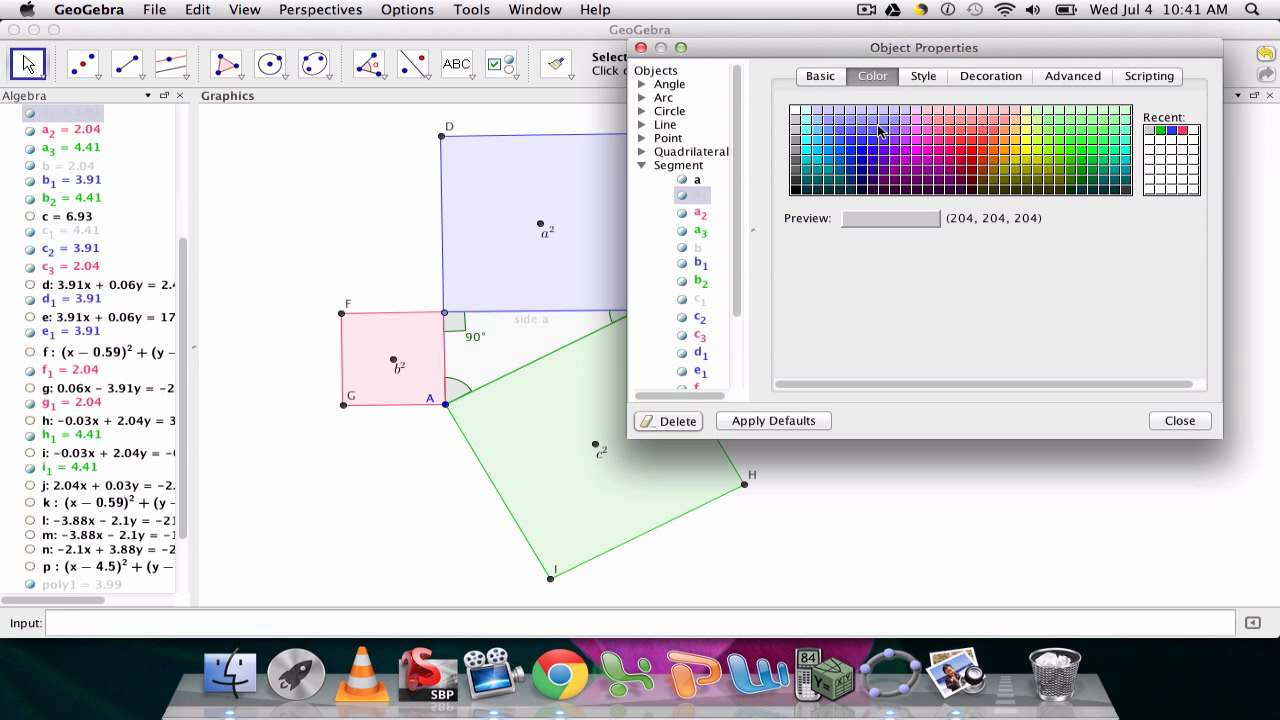
{"action": "left_click", "coordinate": [1174, 131]}
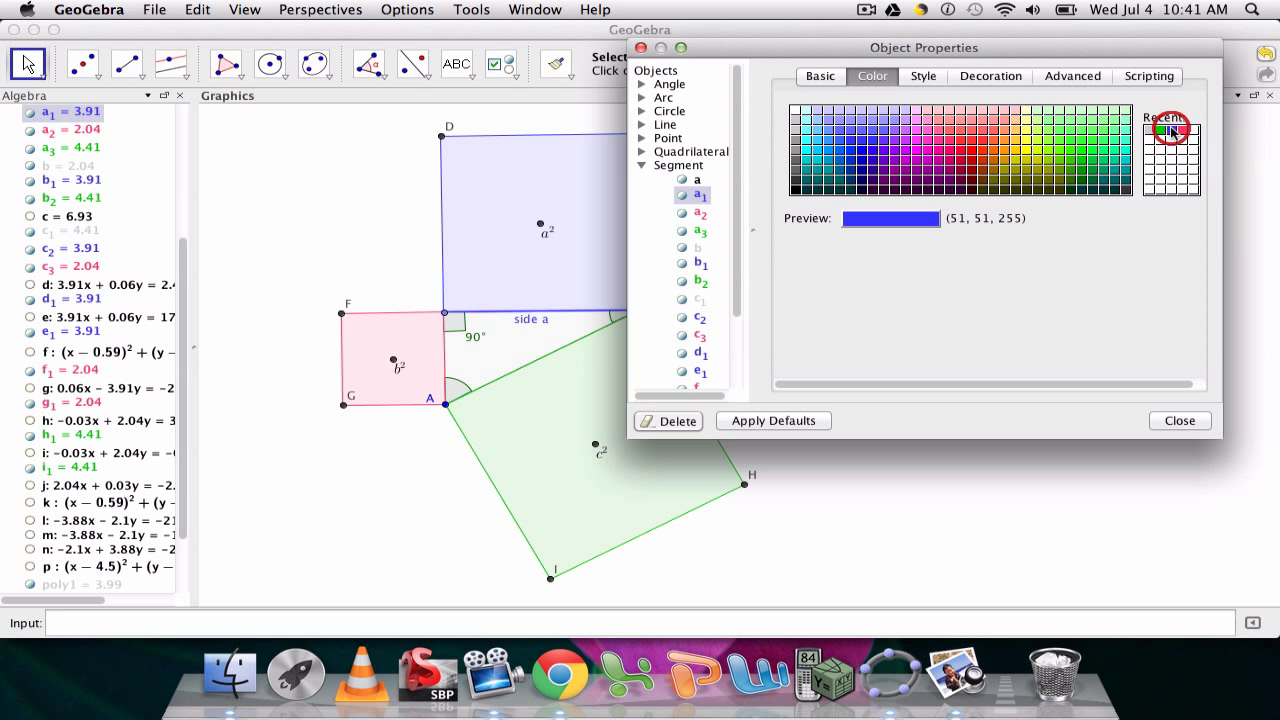
{"action": "left_click", "coordinate": [1180, 420]}
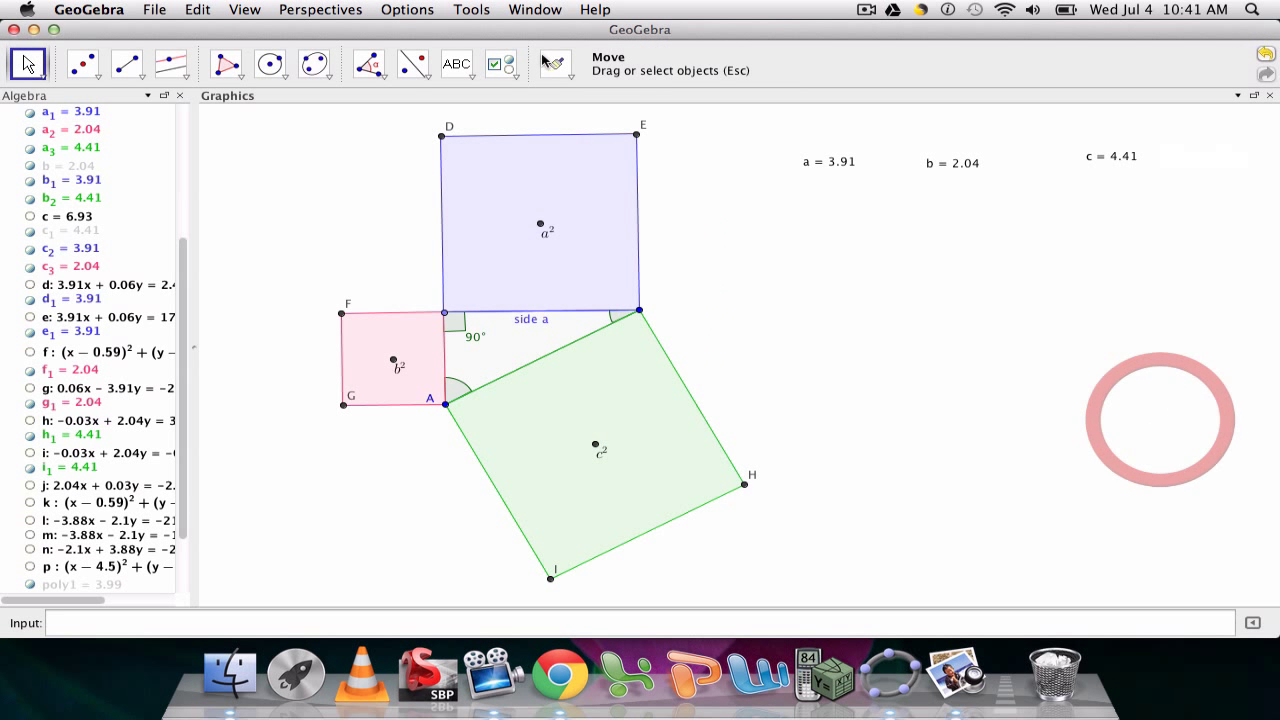
Step: Start a new text, cancel it, and return to the Move tool
{"action": "left_click", "coordinate": [457, 64]}
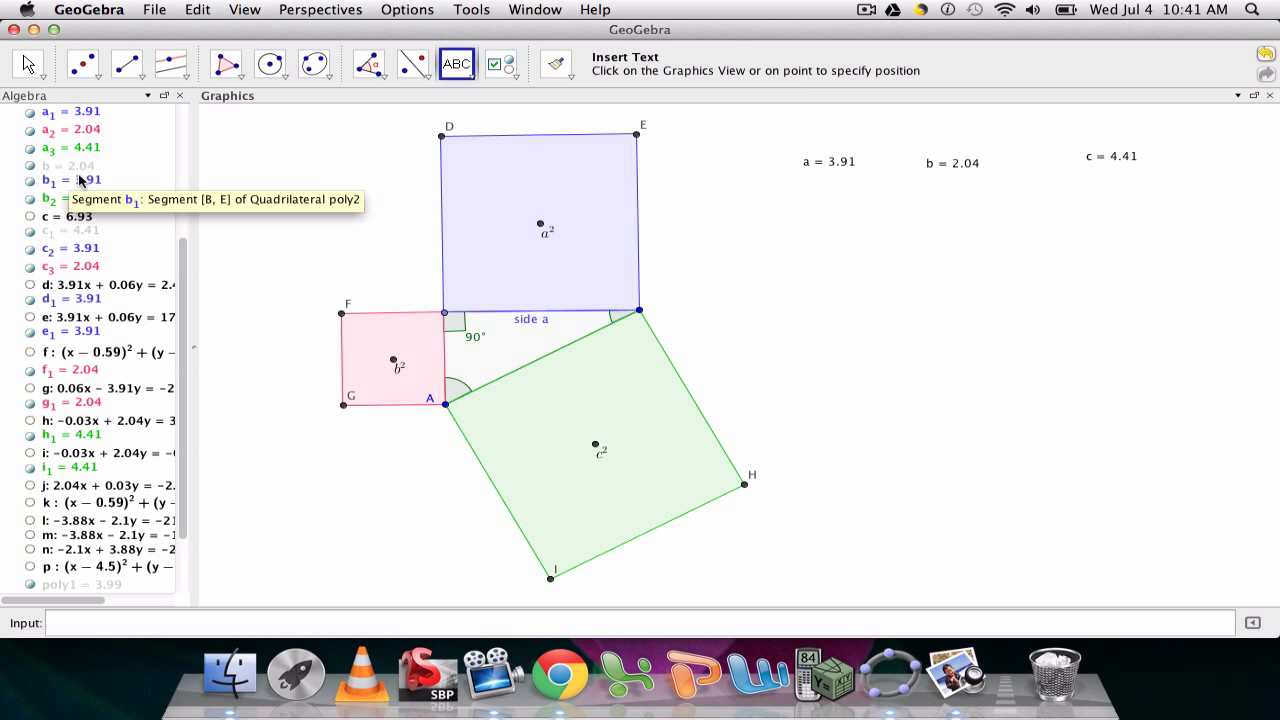
{"action": "left_click", "coordinate": [66, 138]}
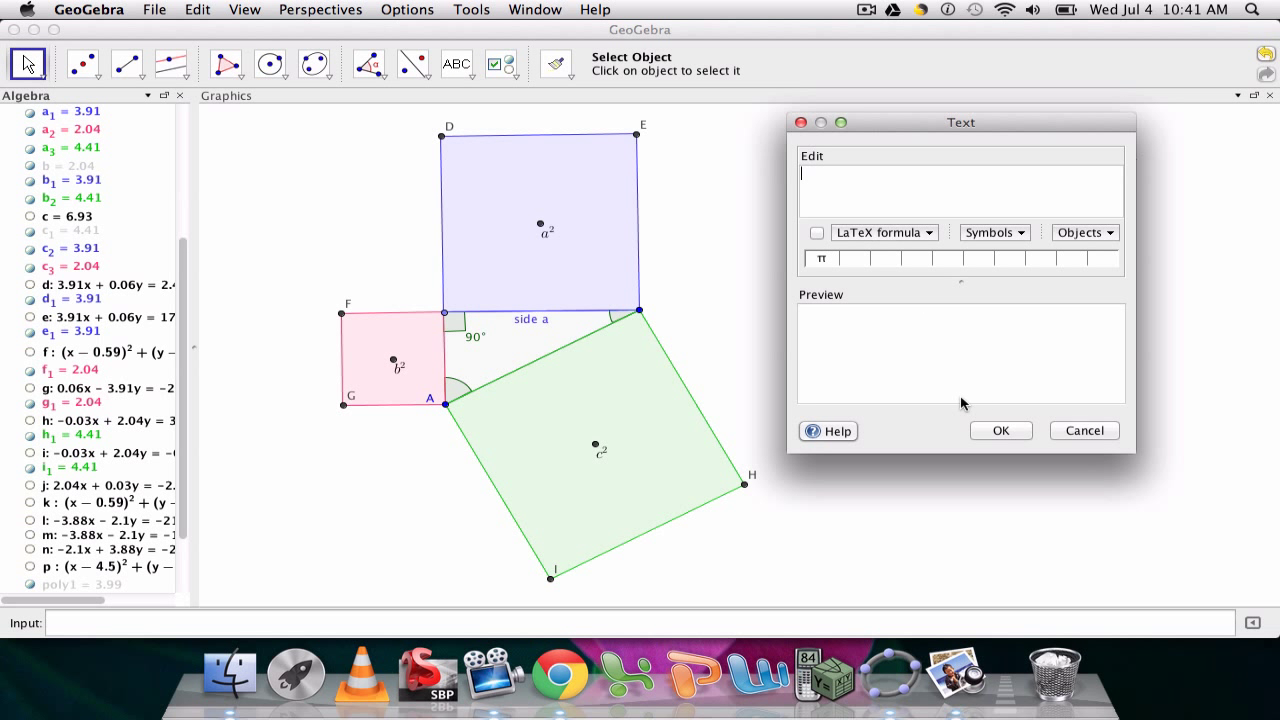
{"action": "left_click", "coordinate": [1060, 438]}
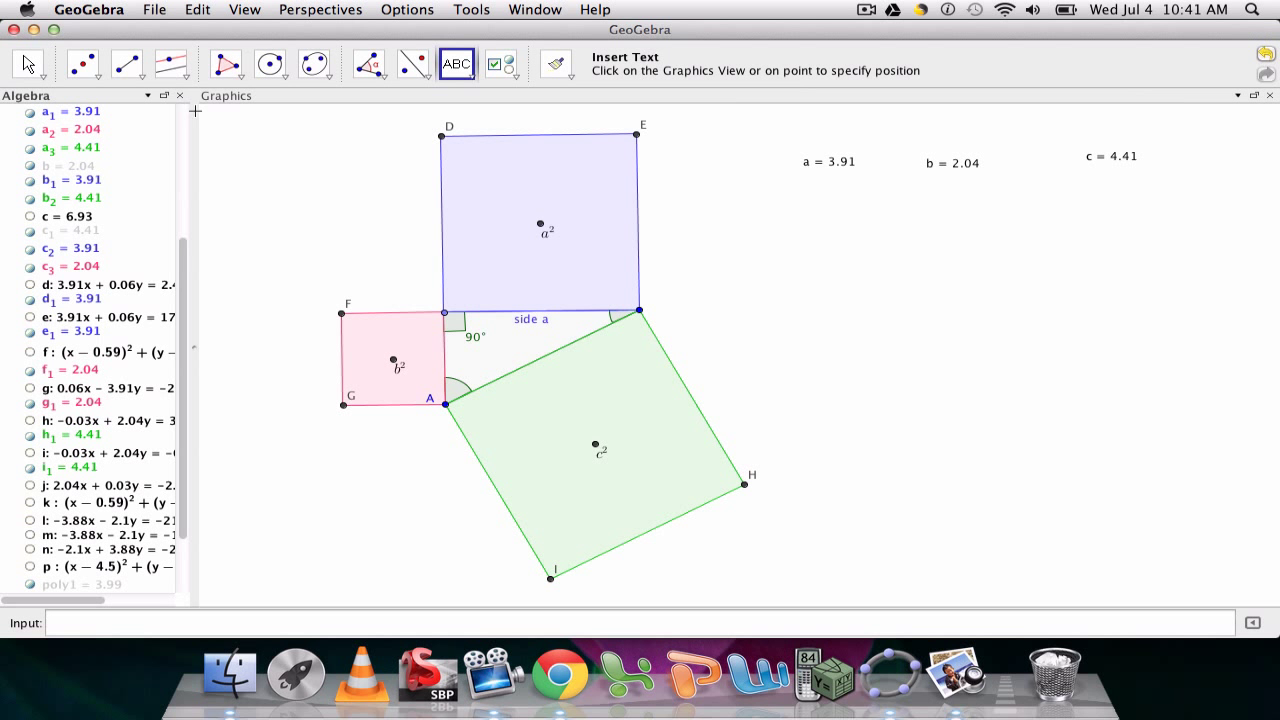
{"action": "left_click", "coordinate": [24, 64]}
Step: Give segment a_2 the caption 'side b' and display it as its label
{"action": "double_click", "coordinate": [62, 131]}
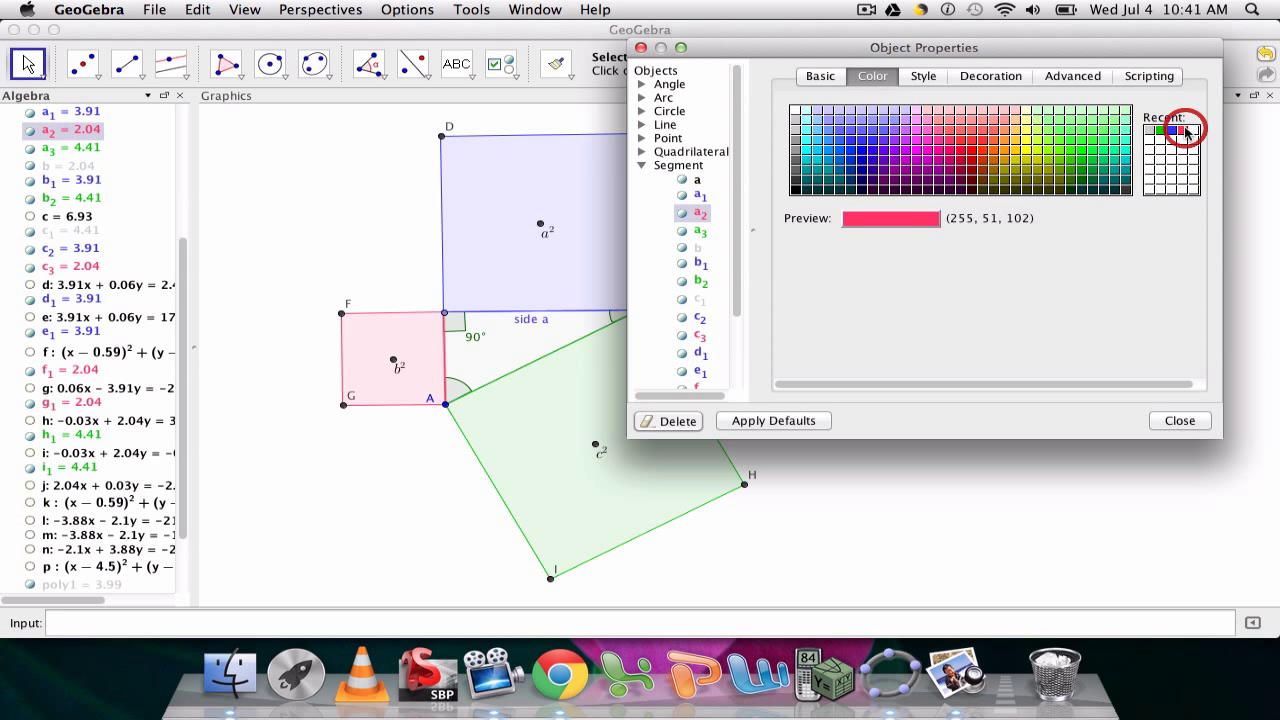
{"action": "left_click", "coordinate": [821, 76]}
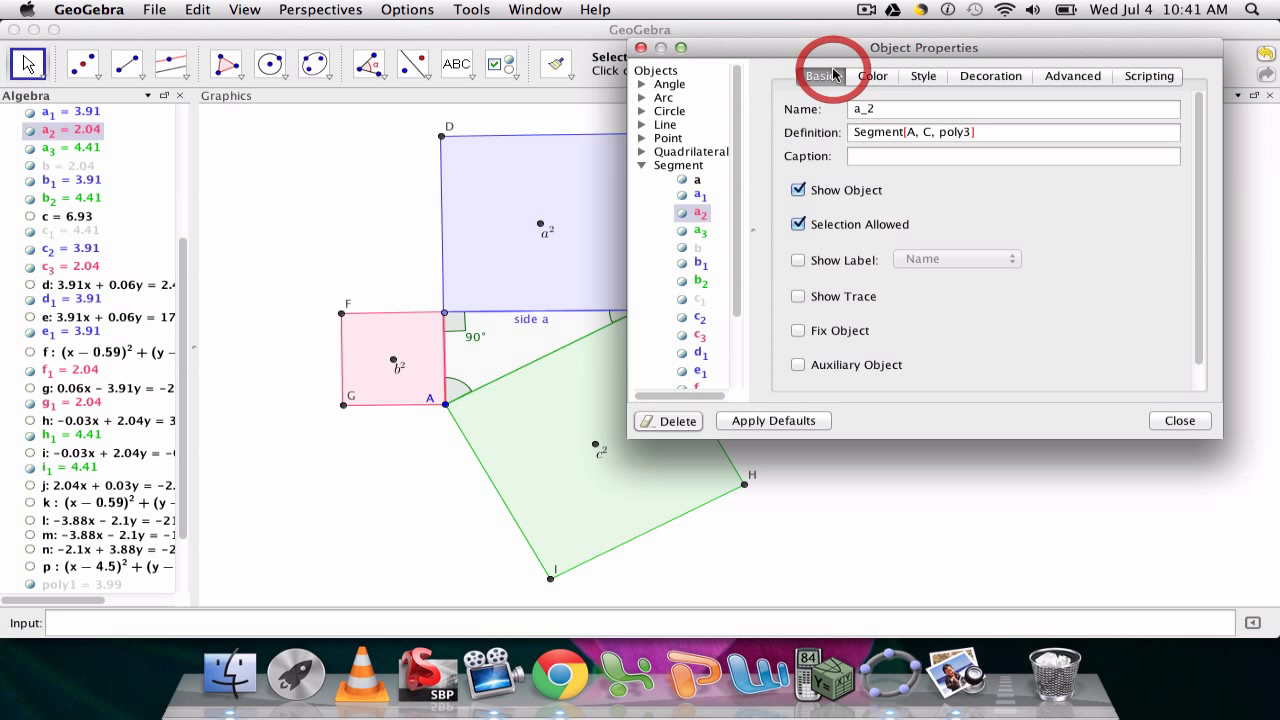
{"action": "left_click", "coordinate": [913, 157]}
{"action": "type", "text": "side b"}
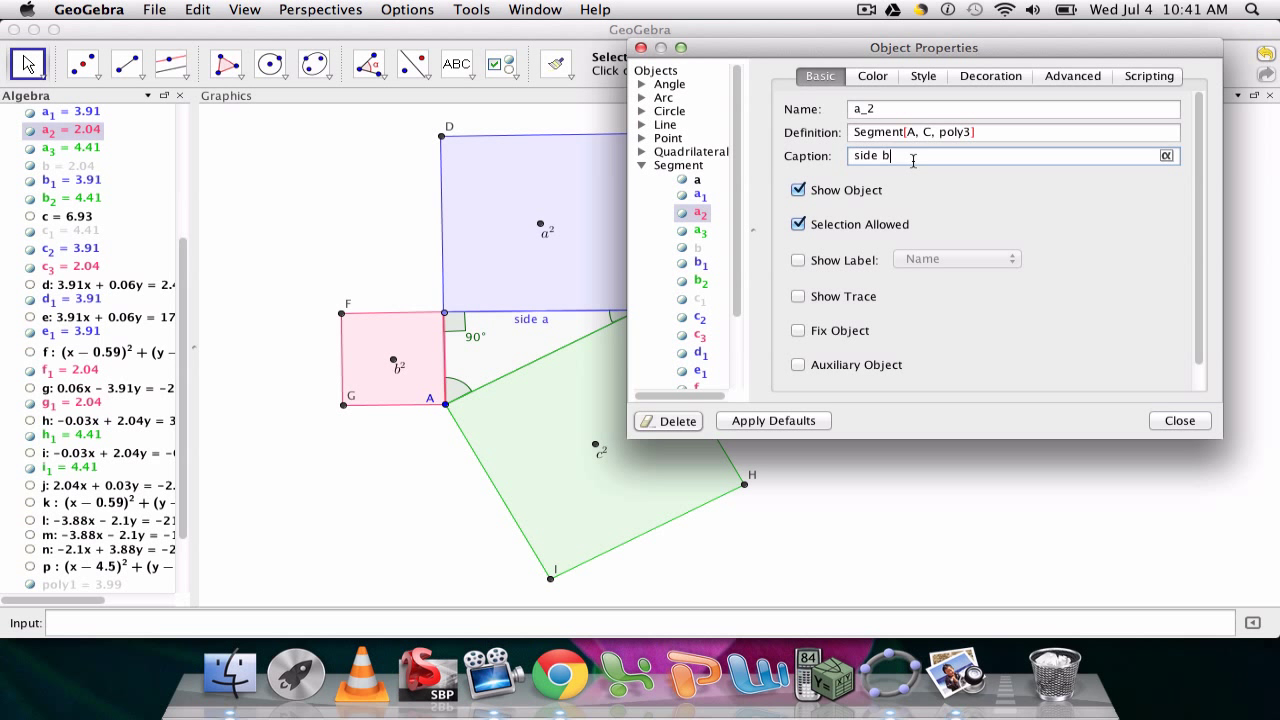
{"action": "left_click", "coordinate": [836, 262]}
{"action": "left_click", "coordinate": [929, 259]}
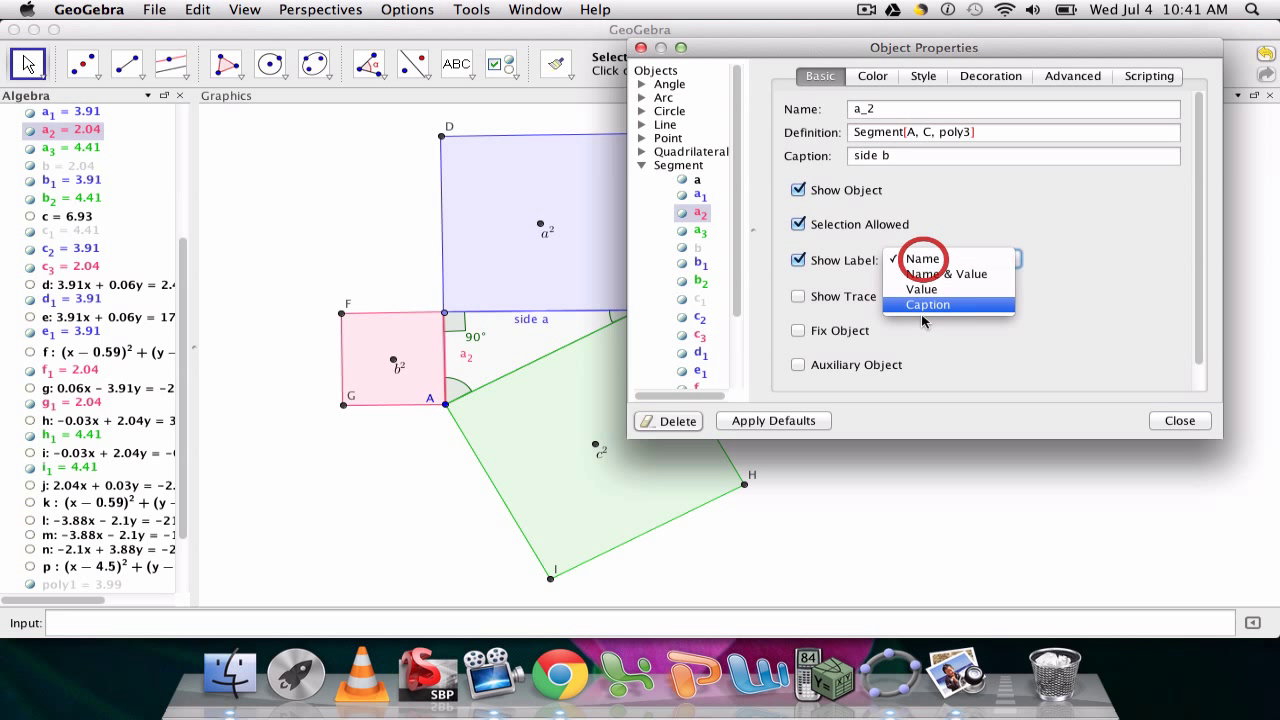
{"action": "left_click", "coordinate": [923, 320]}
{"action": "left_click", "coordinate": [945, 259]}
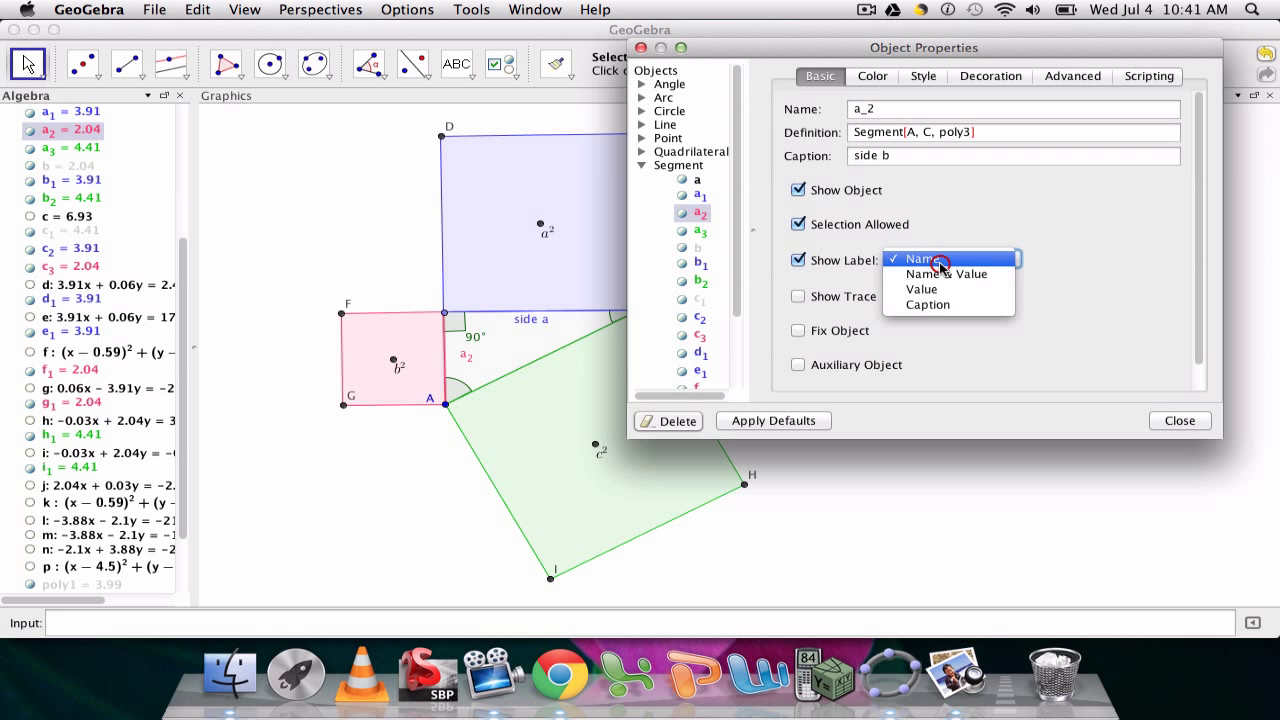
{"action": "left_click", "coordinate": [925, 309]}
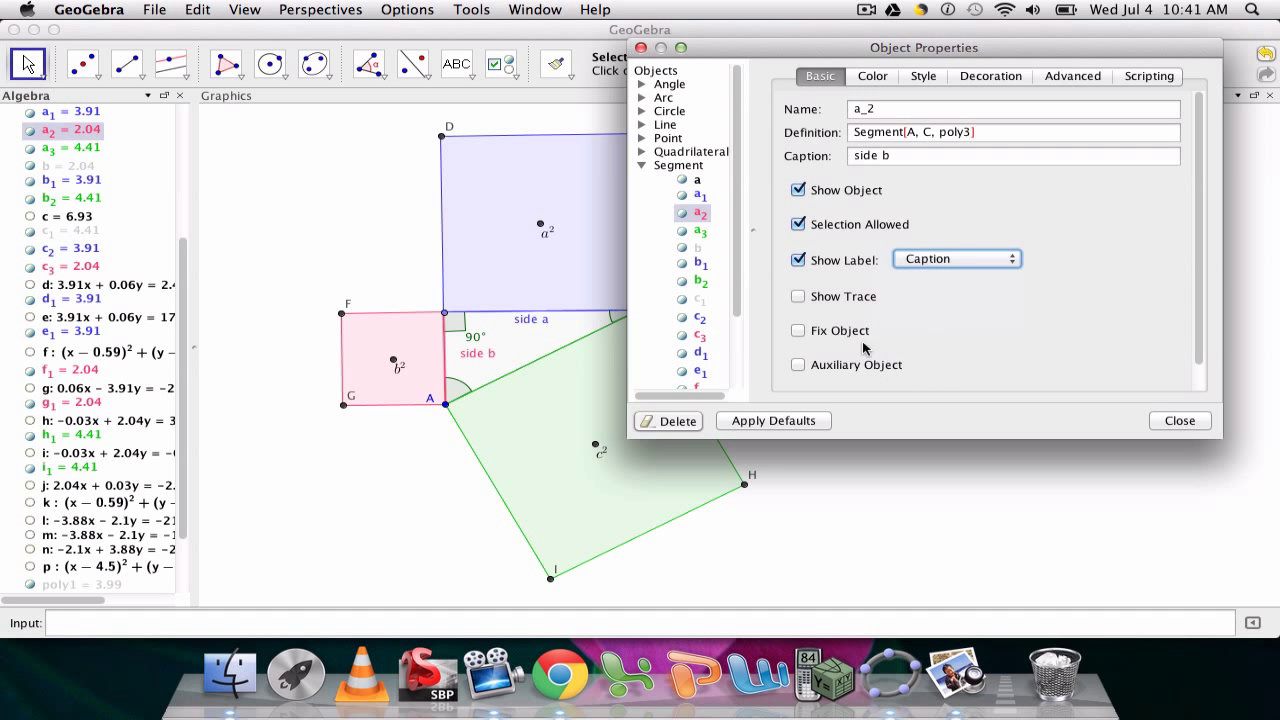
{"action": "left_click", "coordinate": [1165, 420]}
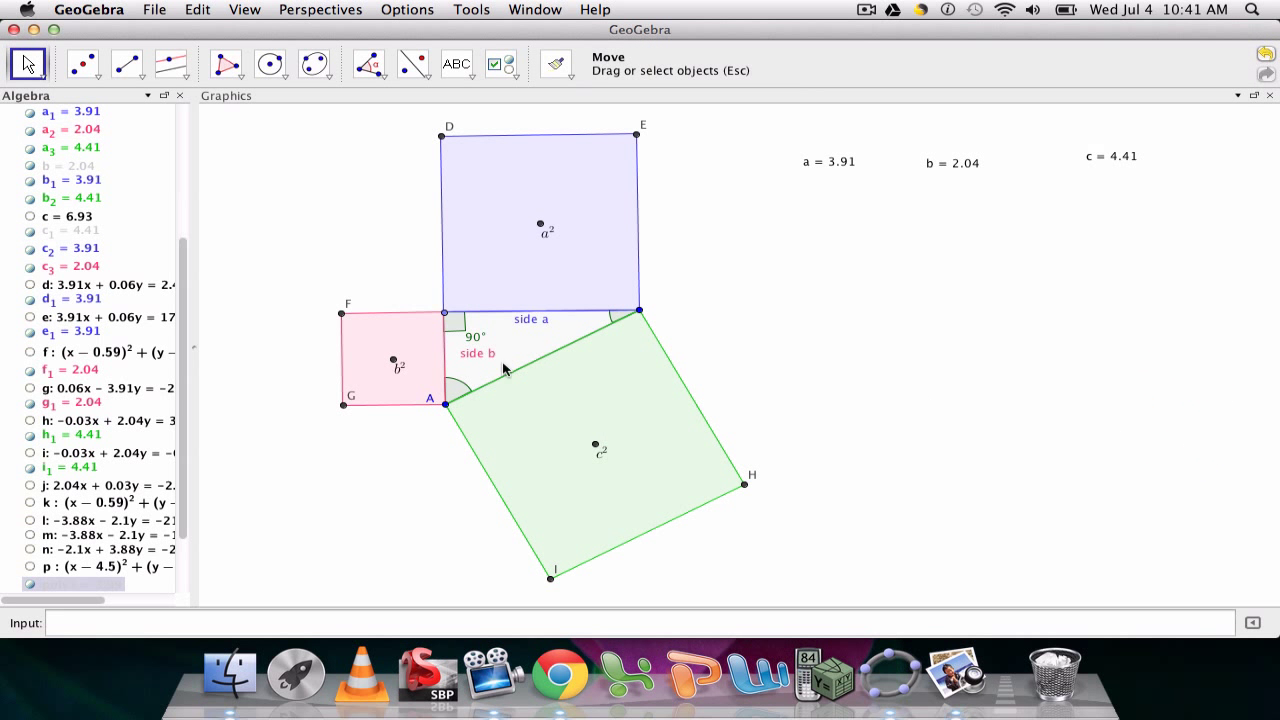
Step: Reshape the triangle via point A, lower the side b label, and colour hypotenuse a_3 green
{"action": "left_click_drag", "start_coordinate": [445, 403], "coordinate": [418, 407]}
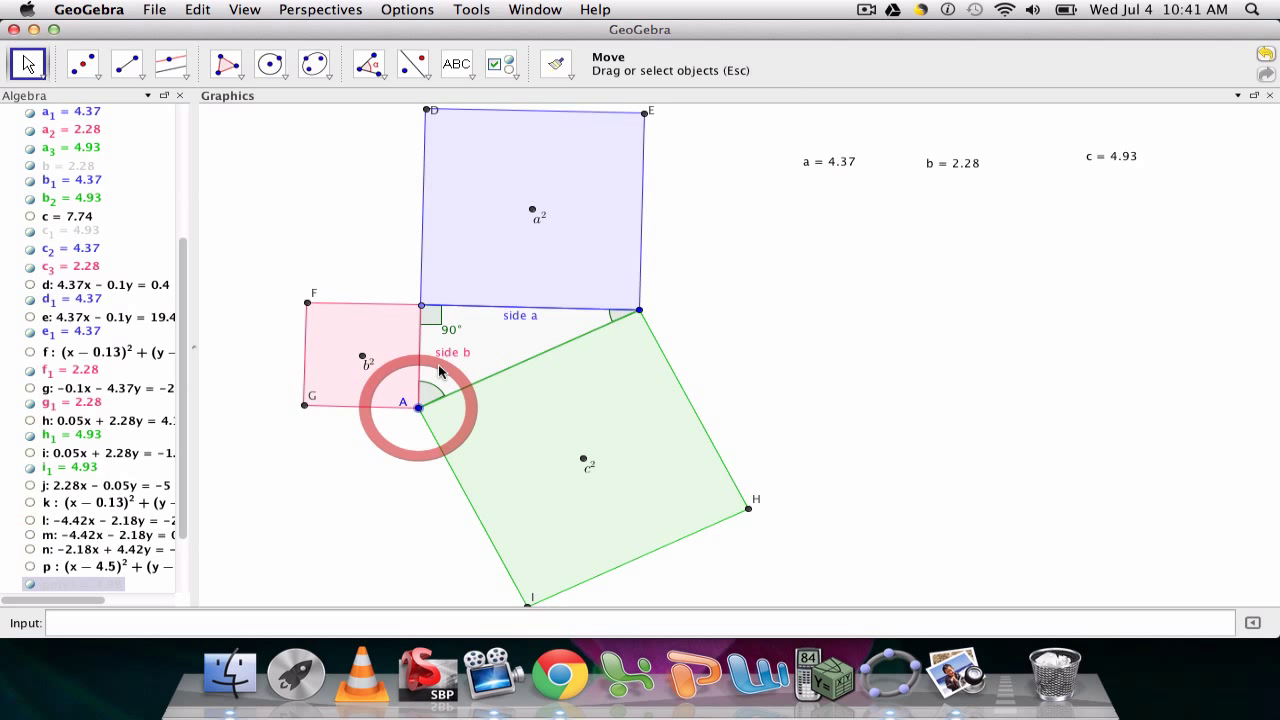
{"action": "left_click_drag", "start_coordinate": [436, 358], "coordinate": [436, 371]}
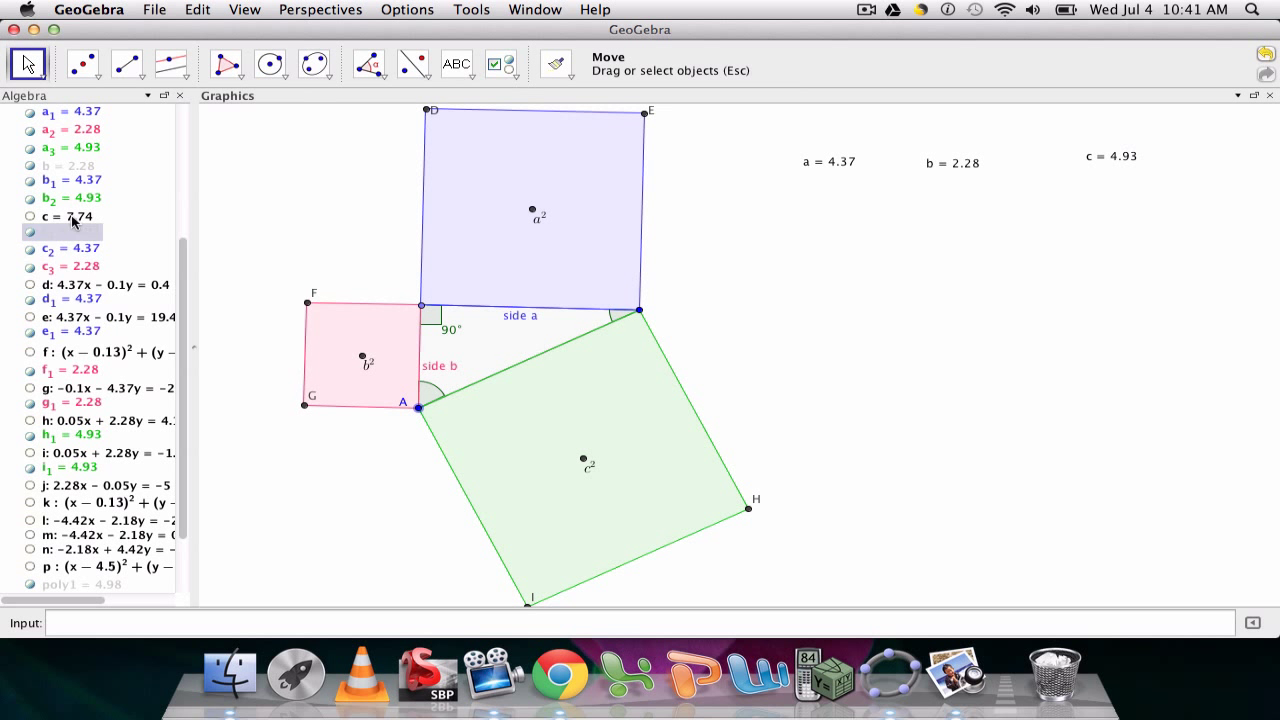
{"action": "left_click", "coordinate": [72, 148]}
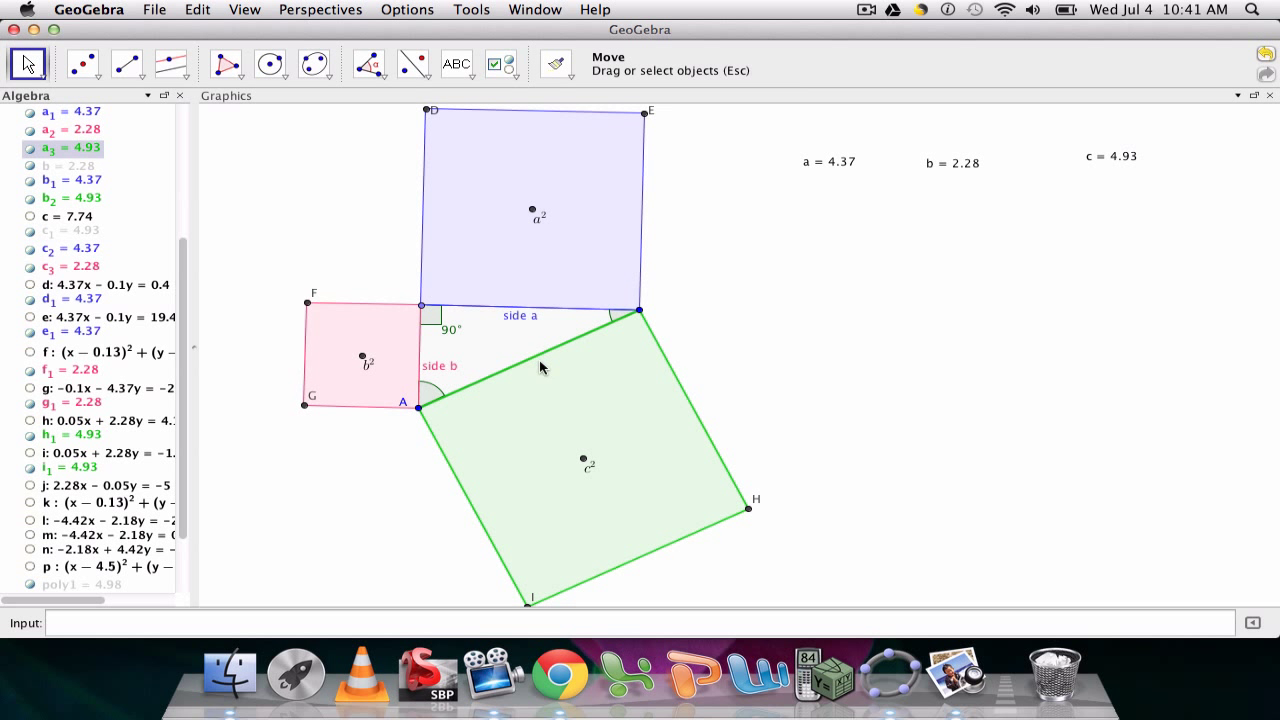
{"action": "key", "text": "super+e"}
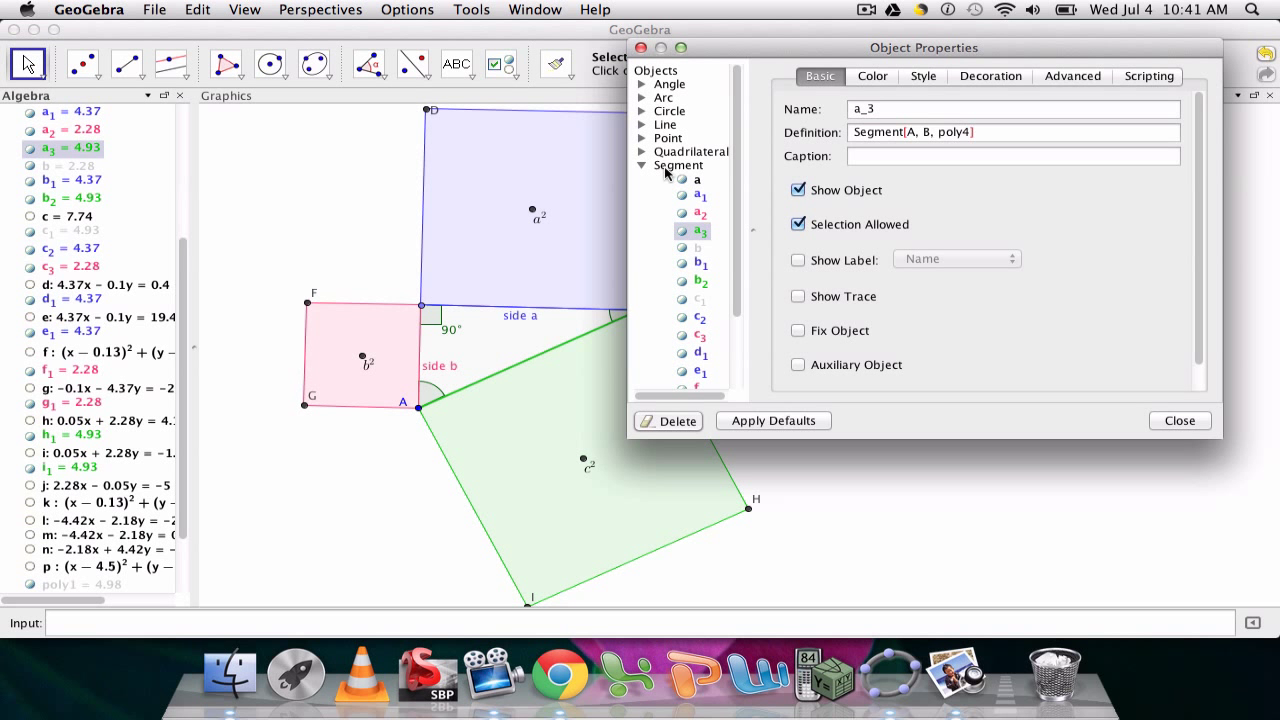
{"action": "left_click", "coordinate": [888, 78]}
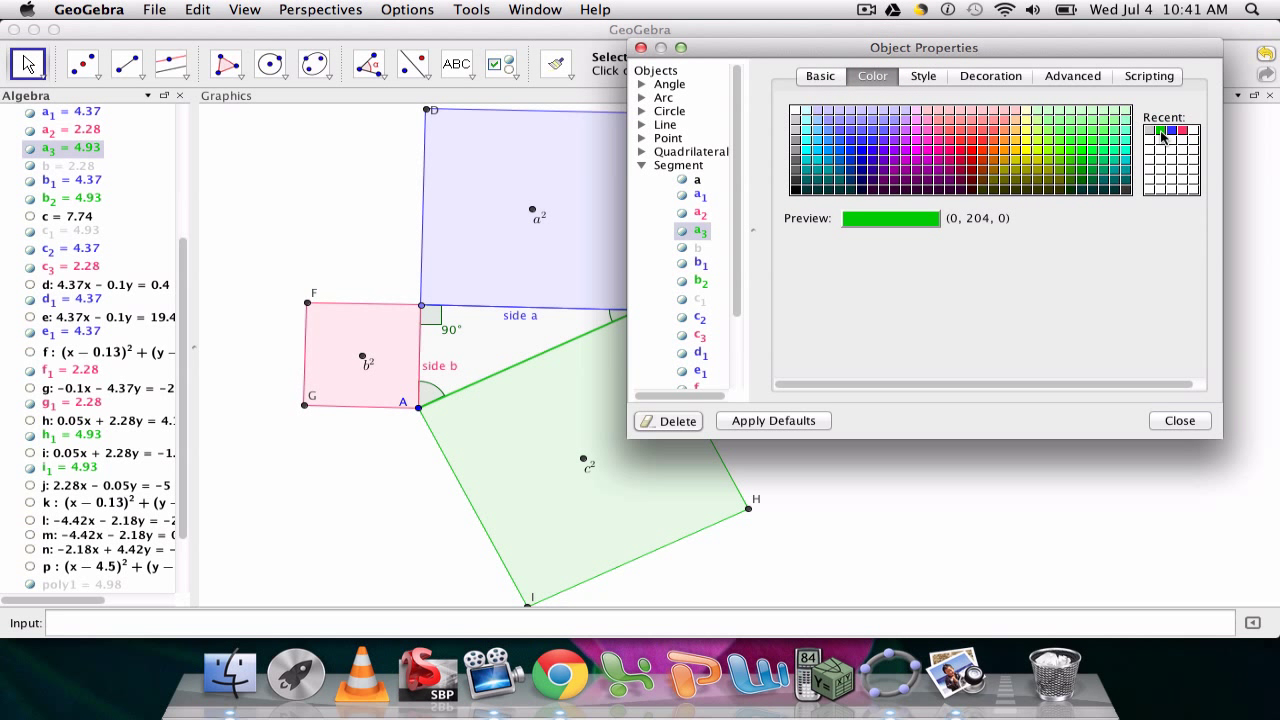
{"action": "left_click", "coordinate": [1161, 133]}
Step: Give segment a_3 the caption 'side c' and display it as its label
{"action": "left_click", "coordinate": [822, 78]}
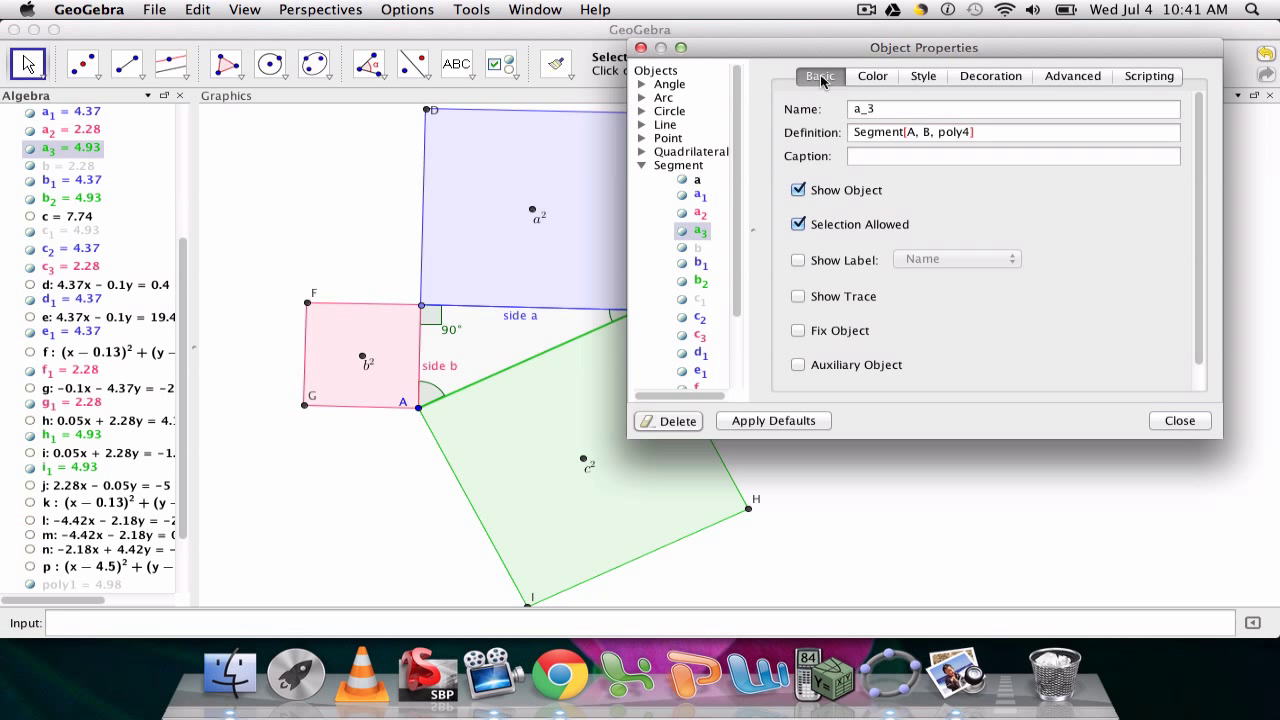
{"action": "left_click", "coordinate": [861, 158]}
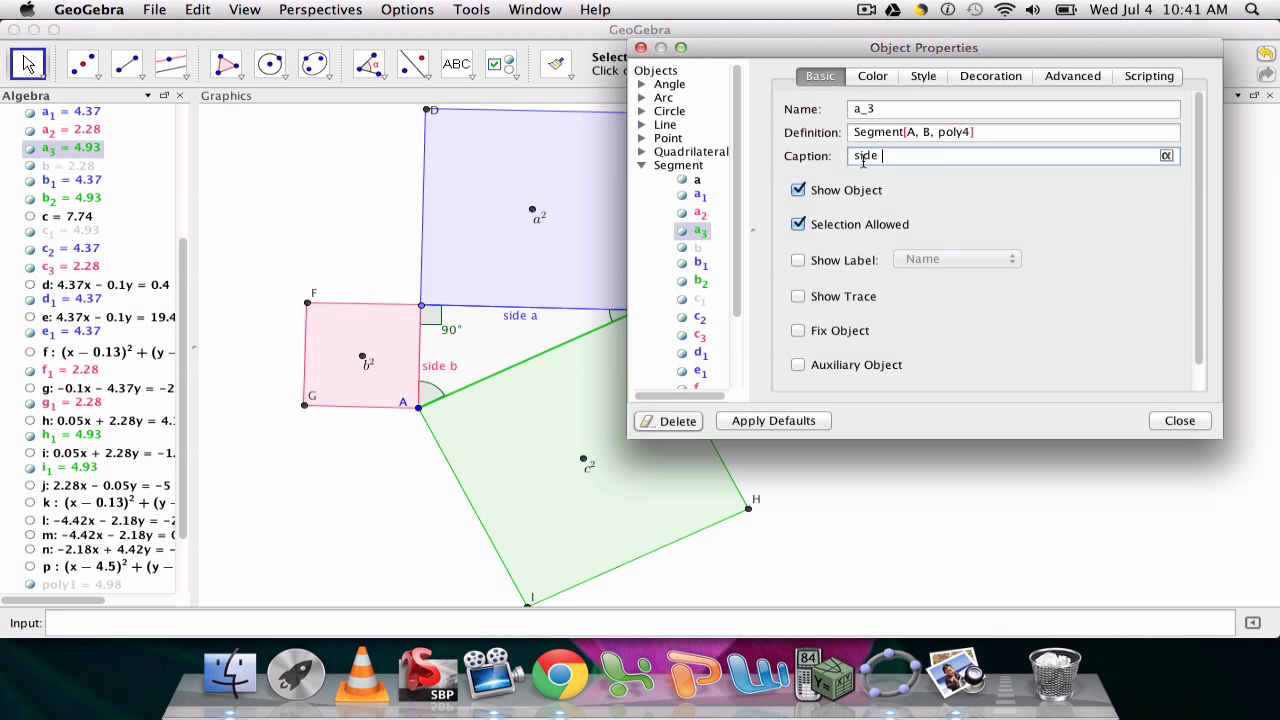
{"action": "left_click", "coordinate": [797, 260]}
{"action": "left_click", "coordinate": [960, 259]}
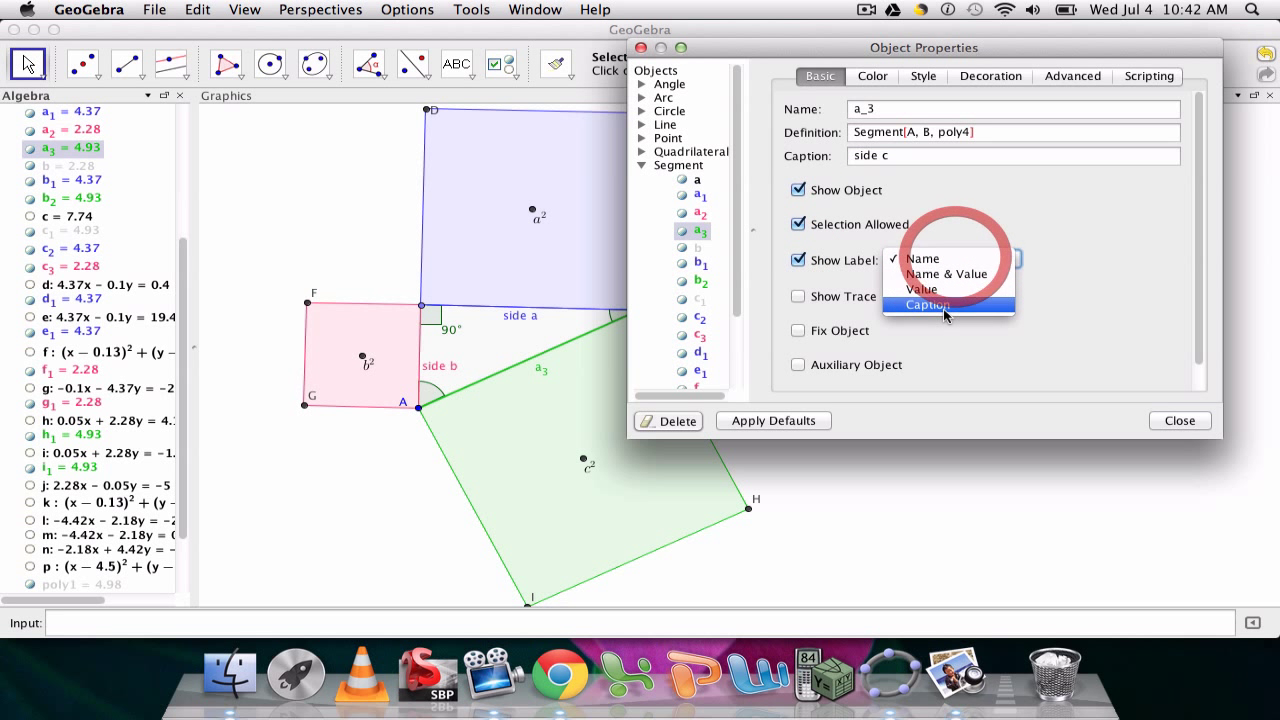
{"action": "left_click", "coordinate": [995, 317]}
{"action": "left_click", "coordinate": [1157, 419]}
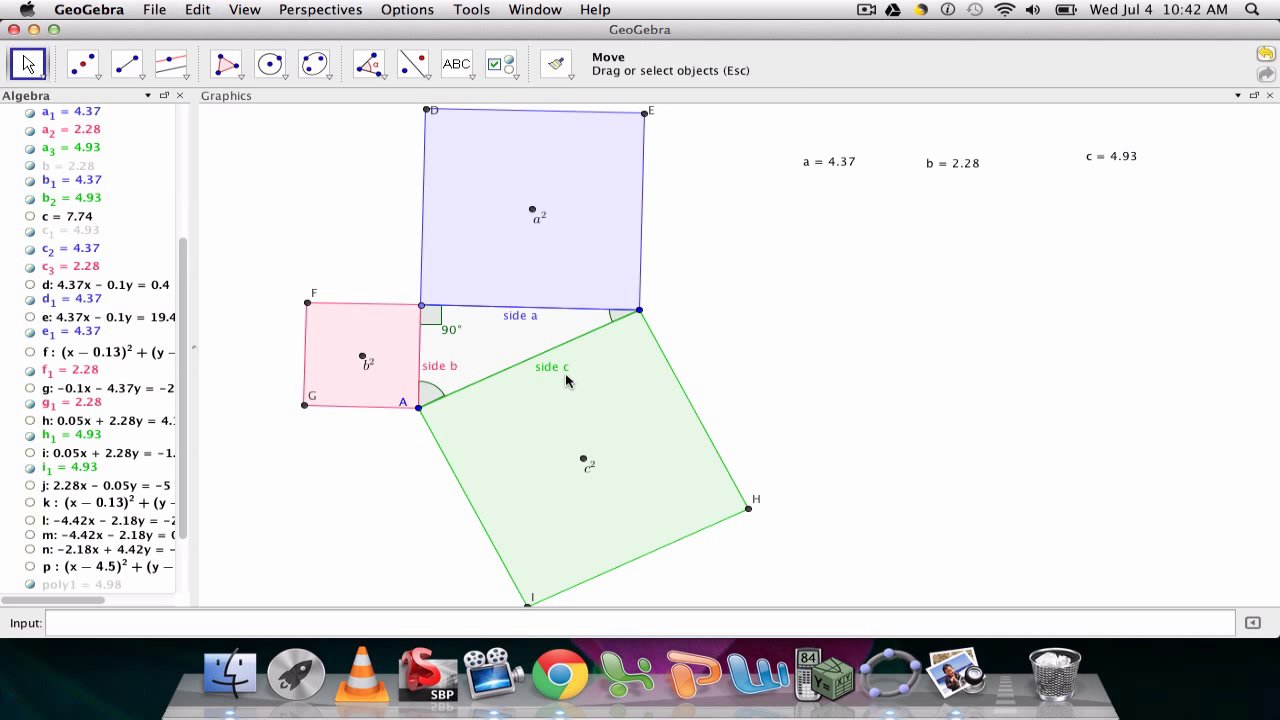
Step: Reposition the side c label, drag A to a = 4.23, b = 2.21, c = 4.77, and nudge the c text
{"action": "left_click_drag", "start_coordinate": [557, 368], "coordinate": [539, 378]}
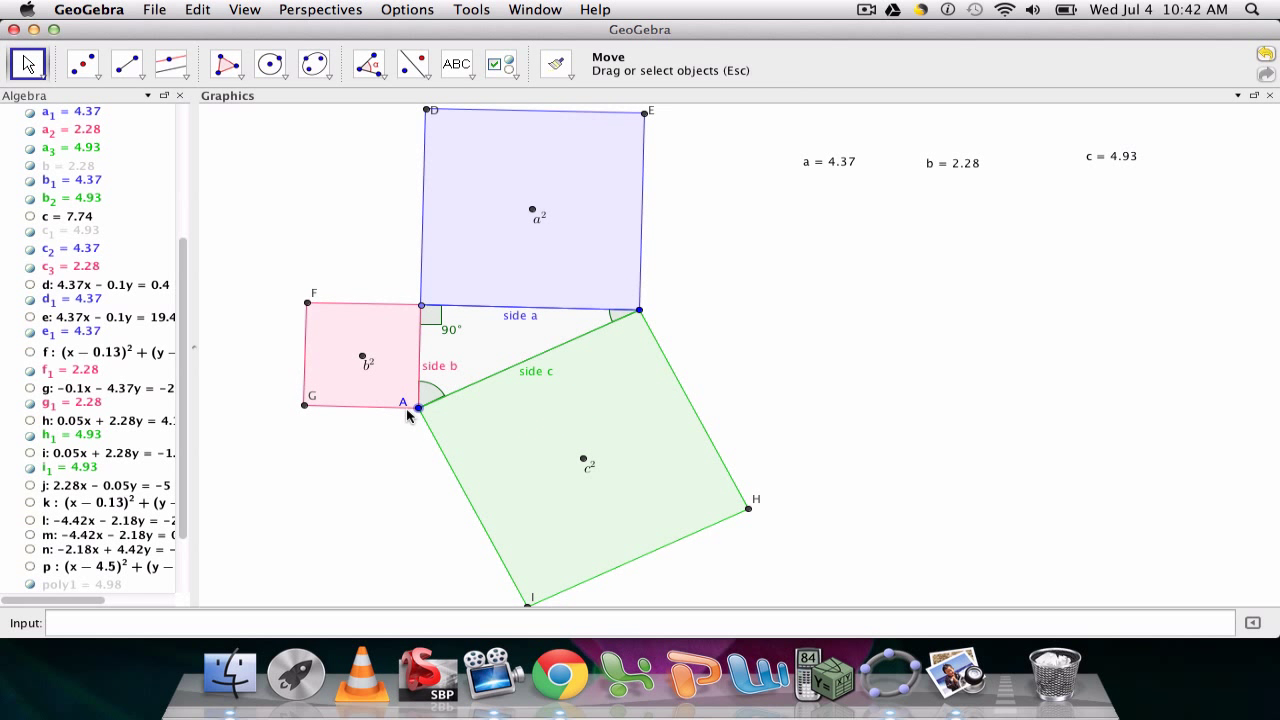
{"action": "mouse_move", "coordinate": [416, 410]}
{"action": "left_mouse_down"}
{"action": "mouse_move", "coordinate": [490, 426]}
{"action": "mouse_move", "coordinate": [423, 404]}
{"action": "mouse_move", "coordinate": [414, 416]}
{"action": "mouse_move", "coordinate": [460, 403]}
{"action": "mouse_move", "coordinate": [430, 412]}
{"action": "left_mouse_up"}
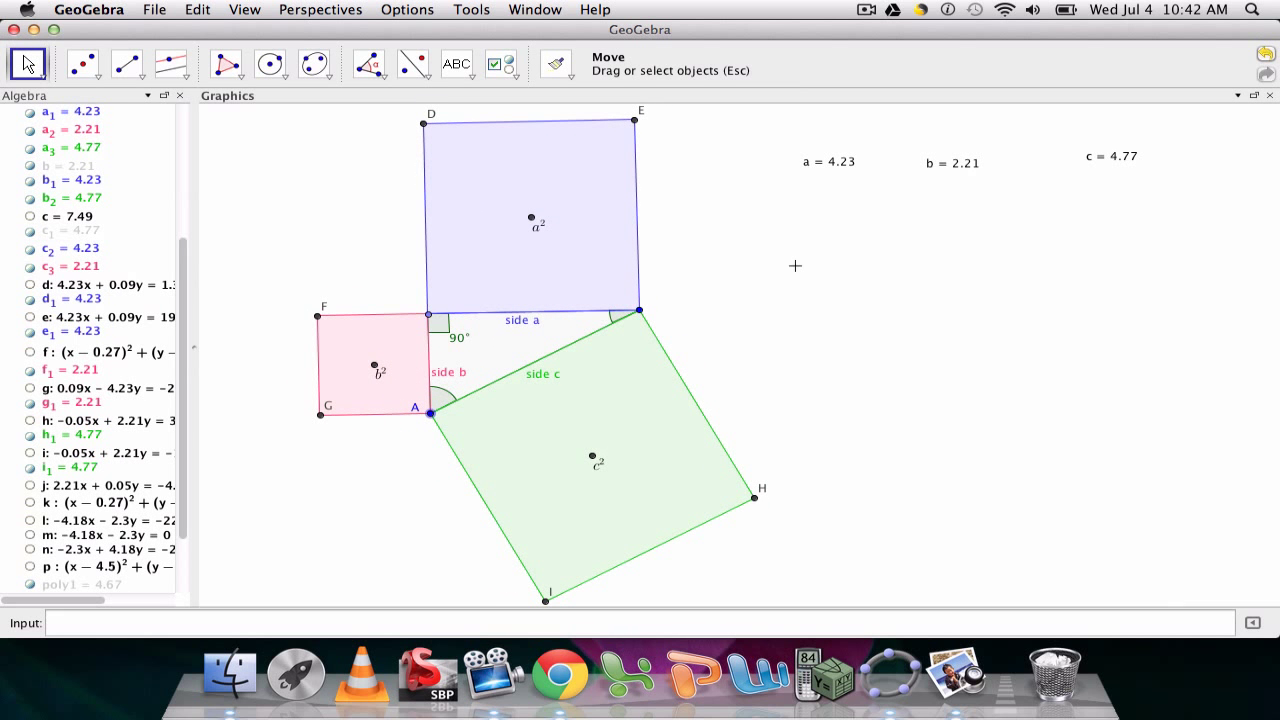
{"action": "mouse_move", "coordinate": [1092, 165]}
{"action": "left_mouse_down"}
{"action": "mouse_move", "coordinate": [1061, 174]}
{"action": "mouse_move", "coordinate": [1096, 178]}
{"action": "left_mouse_up"}
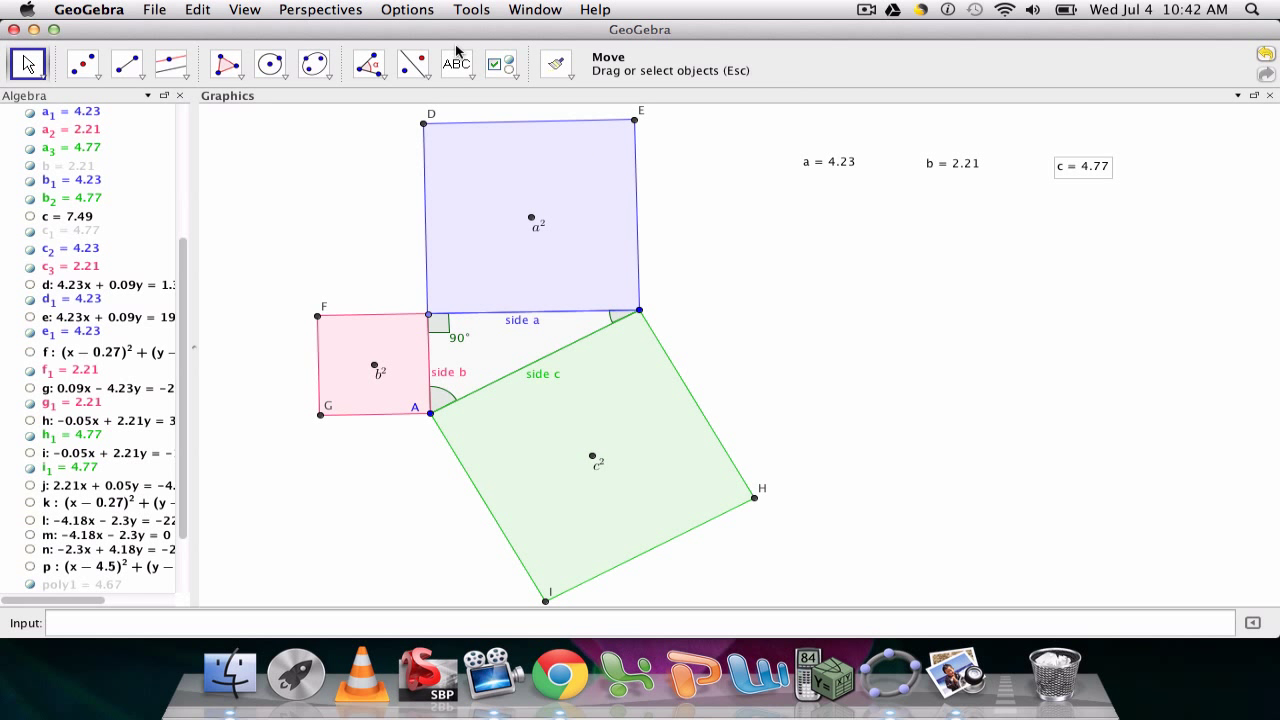
Step: Create a LaTeX text 'a² =' linked to the blue square's area, reading a² = 17.88
{"action": "left_click", "coordinate": [463, 68]}
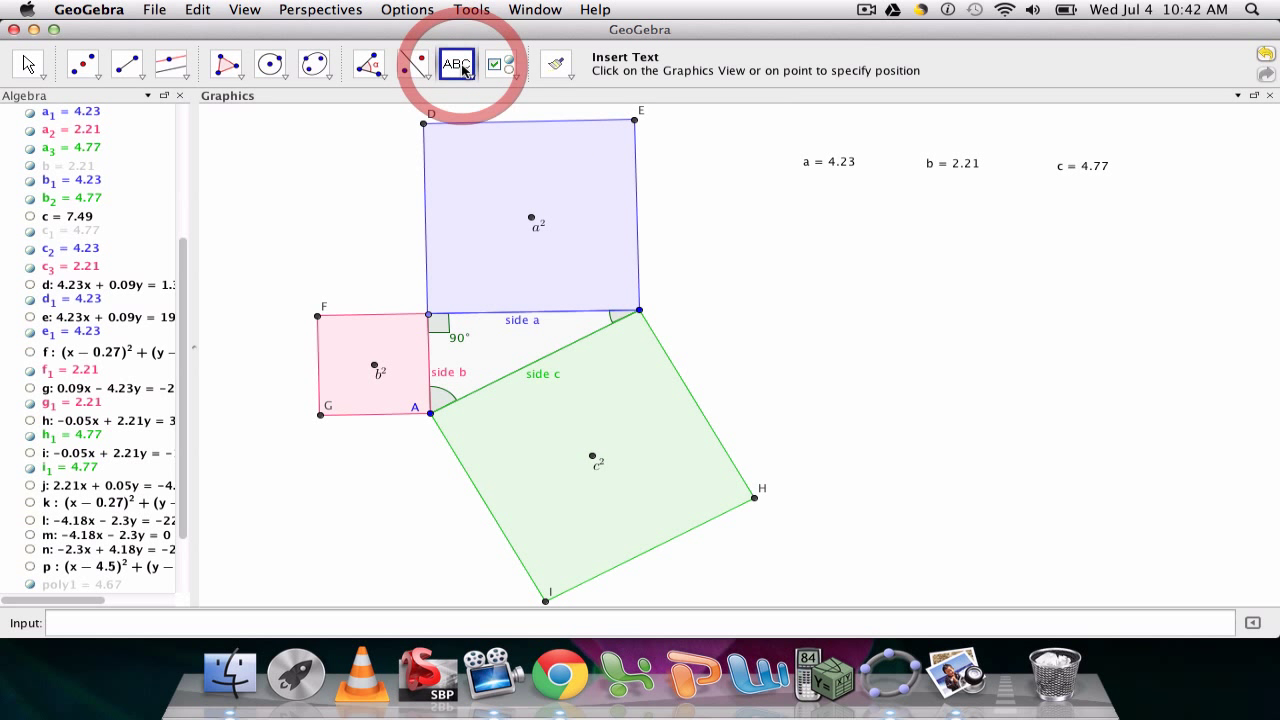
{"action": "left_click", "coordinate": [792, 204]}
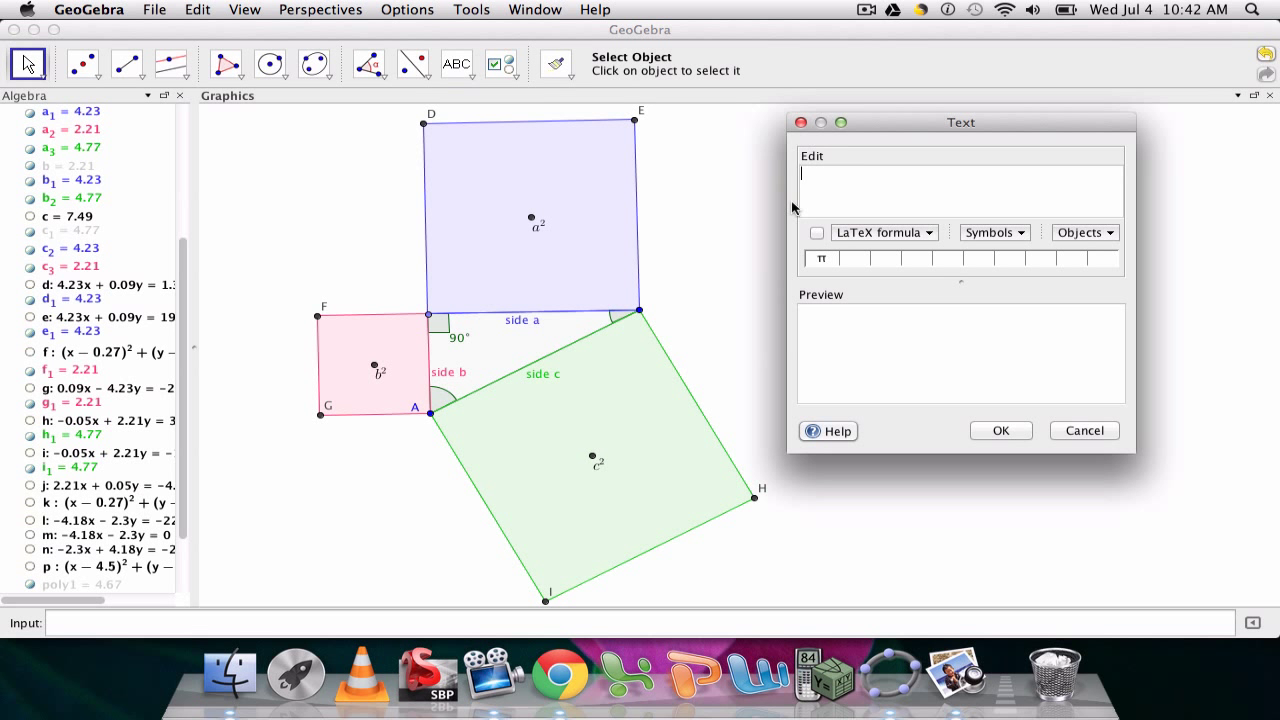
{"action": "left_click", "coordinate": [815, 232]}
{"action": "left_click", "coordinate": [850, 232]}
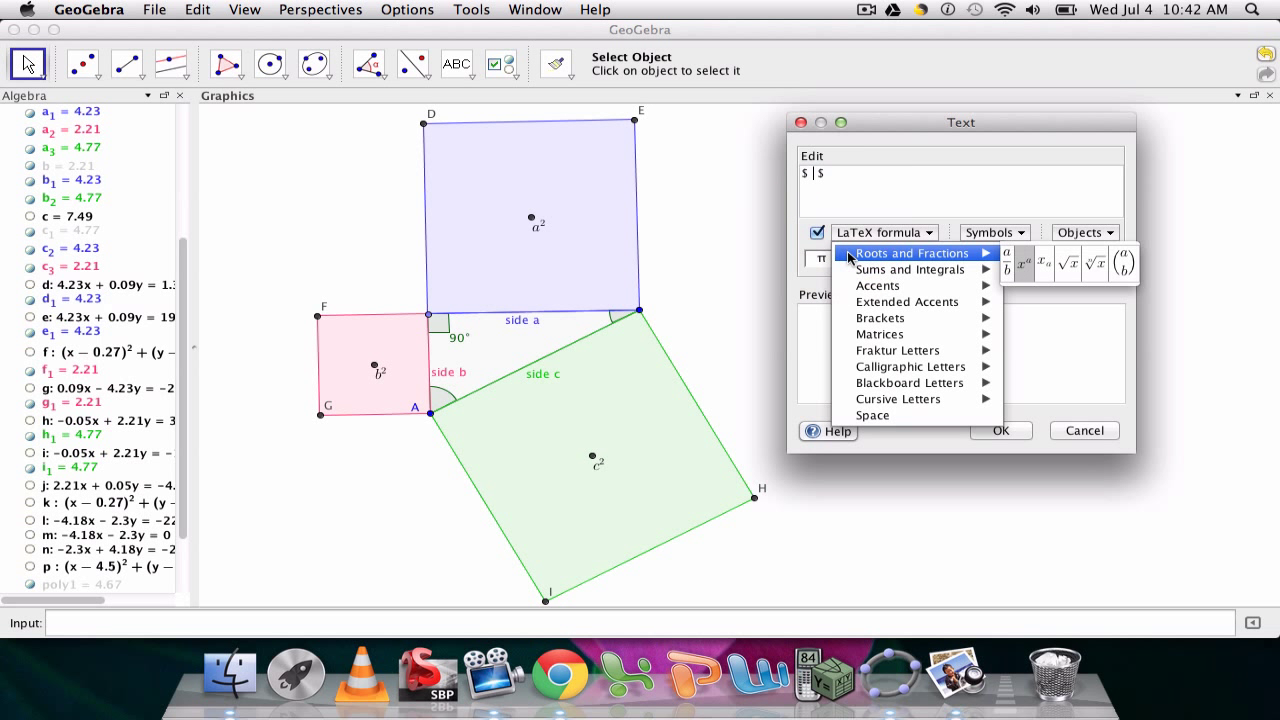
{"action": "mouse_move", "coordinate": [988, 278]}
{"action": "mouse_move", "coordinate": [985, 254]}
{"action": "left_click", "coordinate": [1030, 259]}
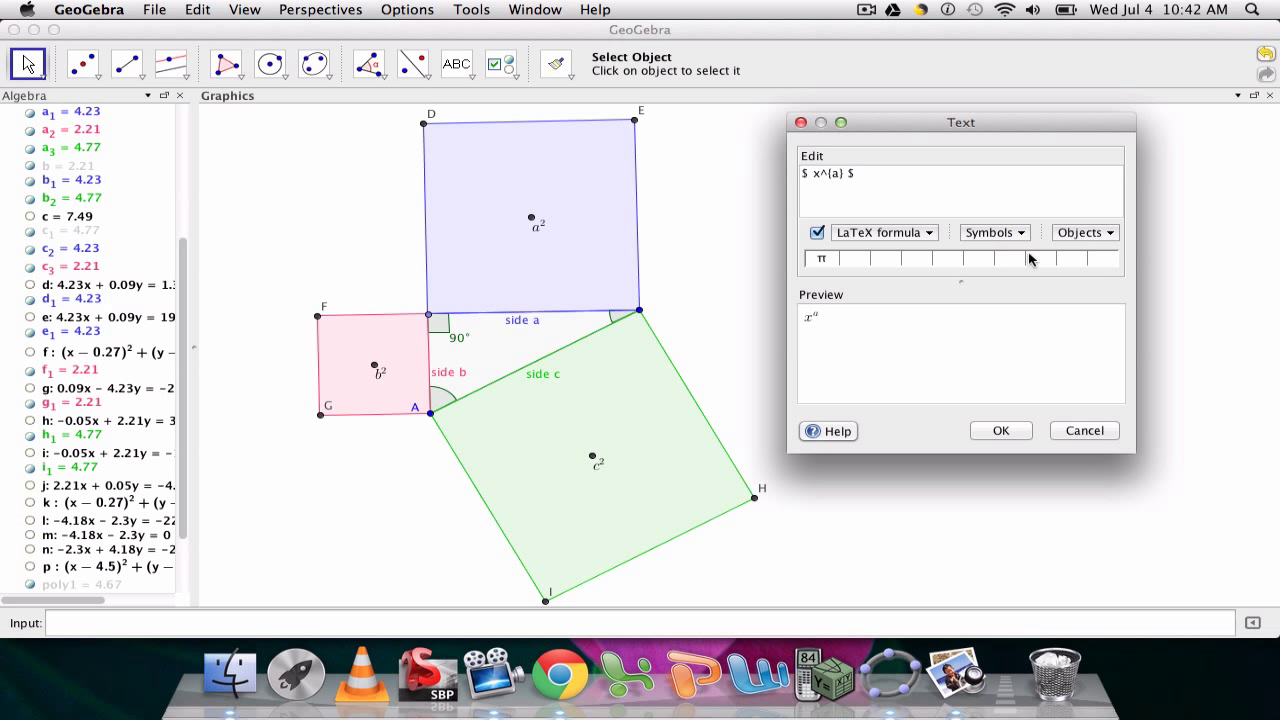
{"action": "double_click", "coordinate": [819, 177]}
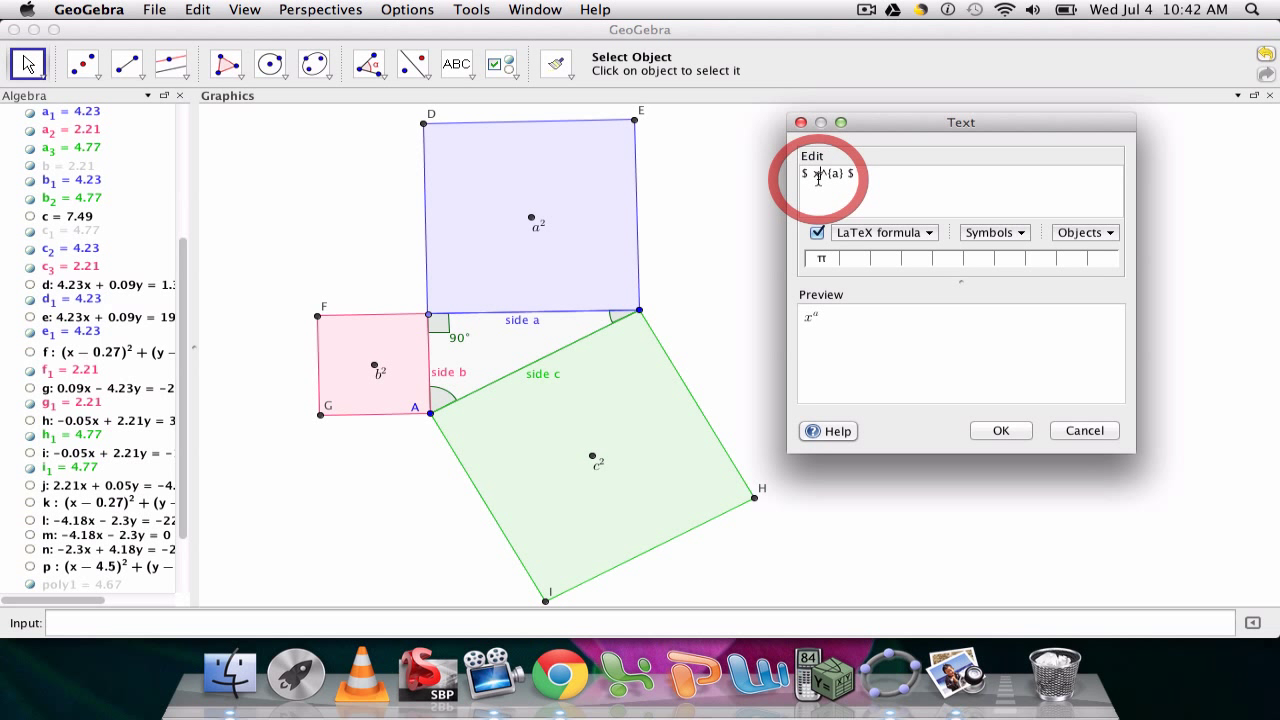
{"action": "type", "text": "a"}
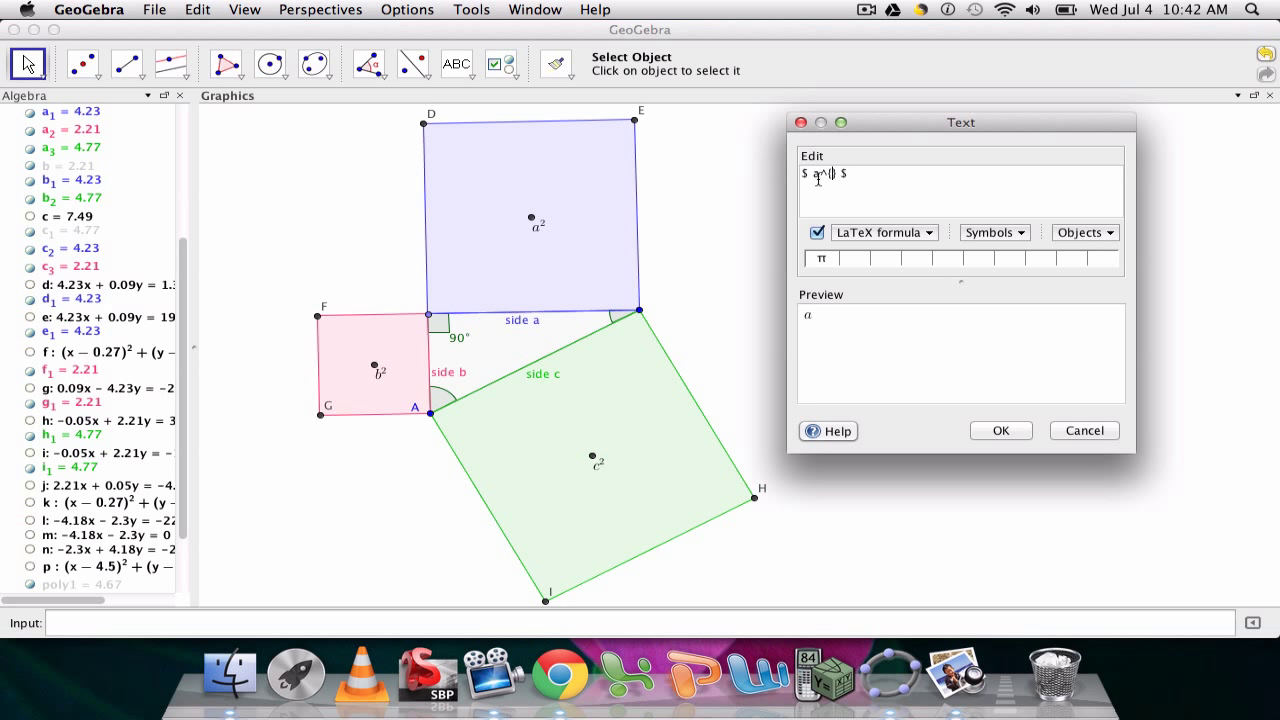
{"action": "left_click", "coordinate": [872, 181]}
{"action": "left_click", "coordinate": [540, 208]}
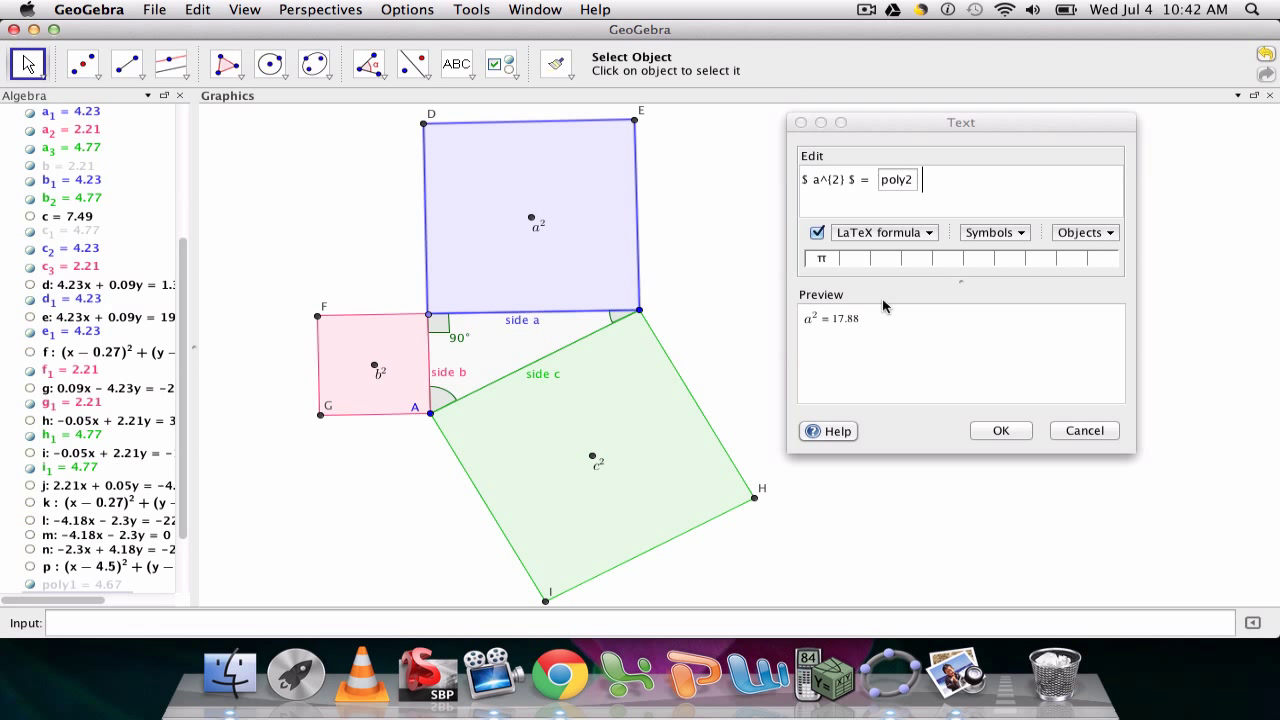
{"action": "left_click", "coordinate": [993, 440]}
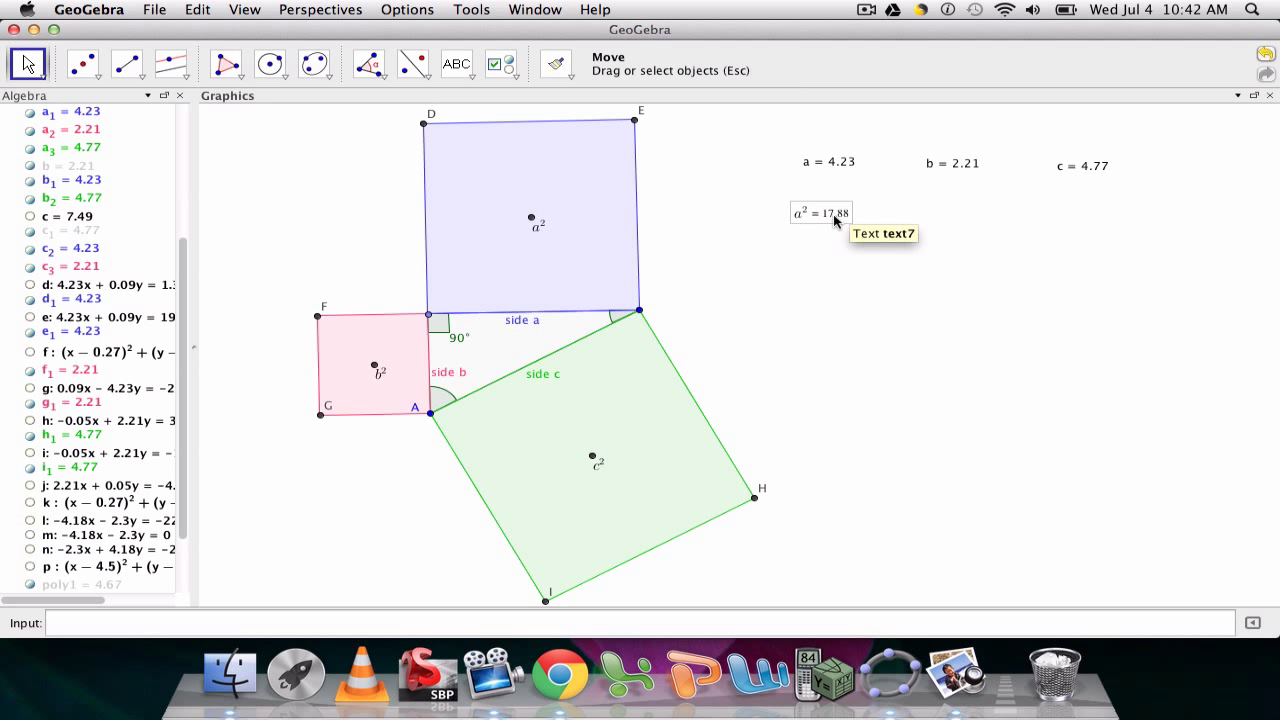
Step: Drag A so a² reads 12.74, then open the Text settings of the a² text
{"action": "left_click_drag", "start_coordinate": [430, 413], "coordinate": [466, 401]}
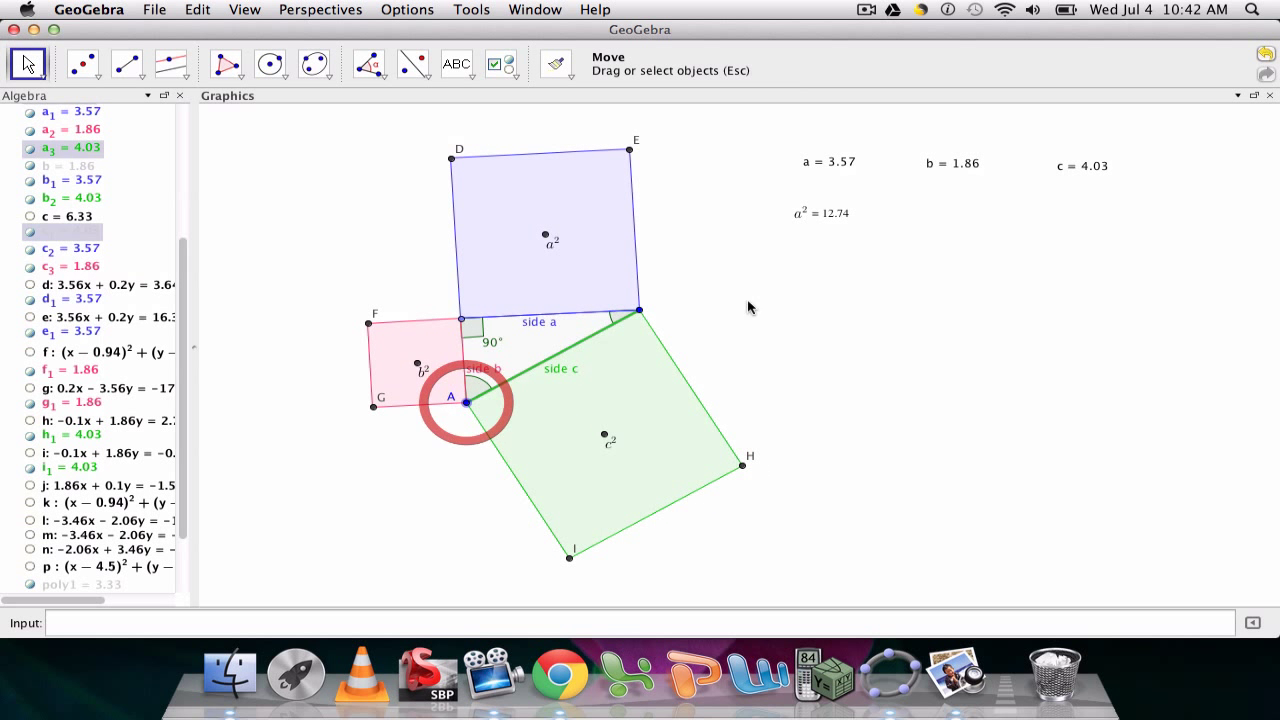
{"action": "double_click", "coordinate": [817, 220]}
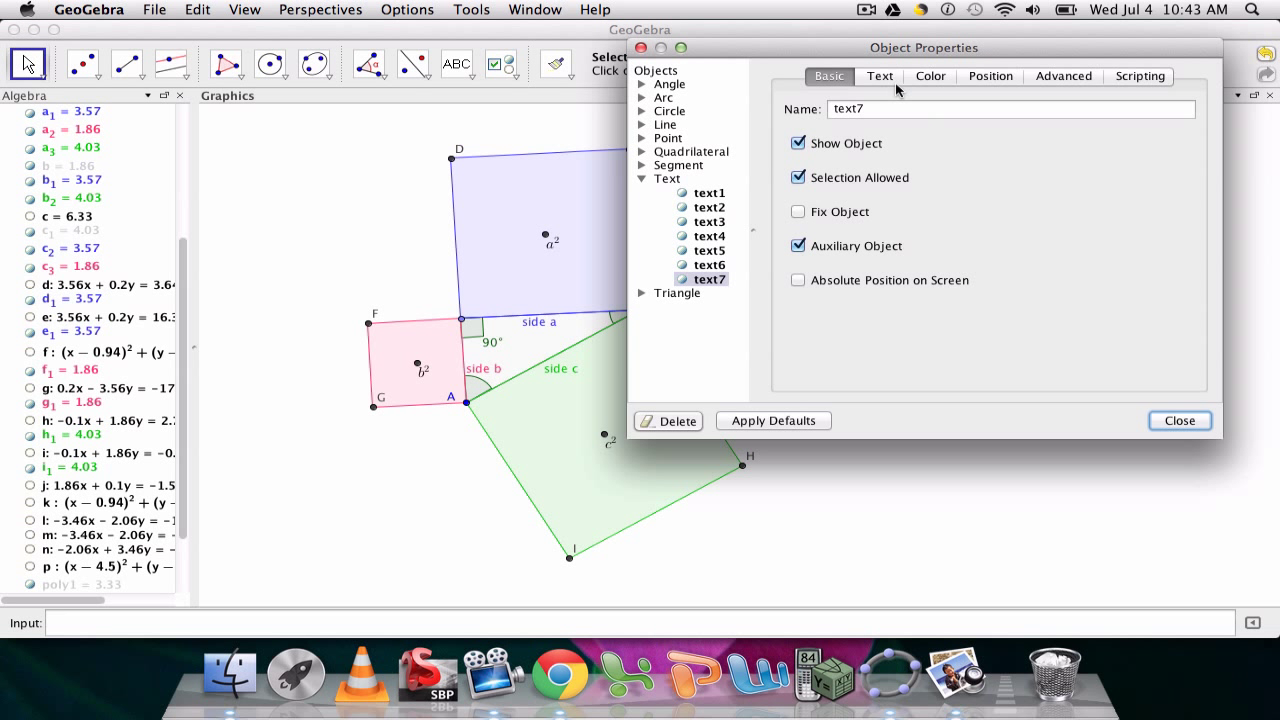
{"action": "left_click", "coordinate": [880, 77]}
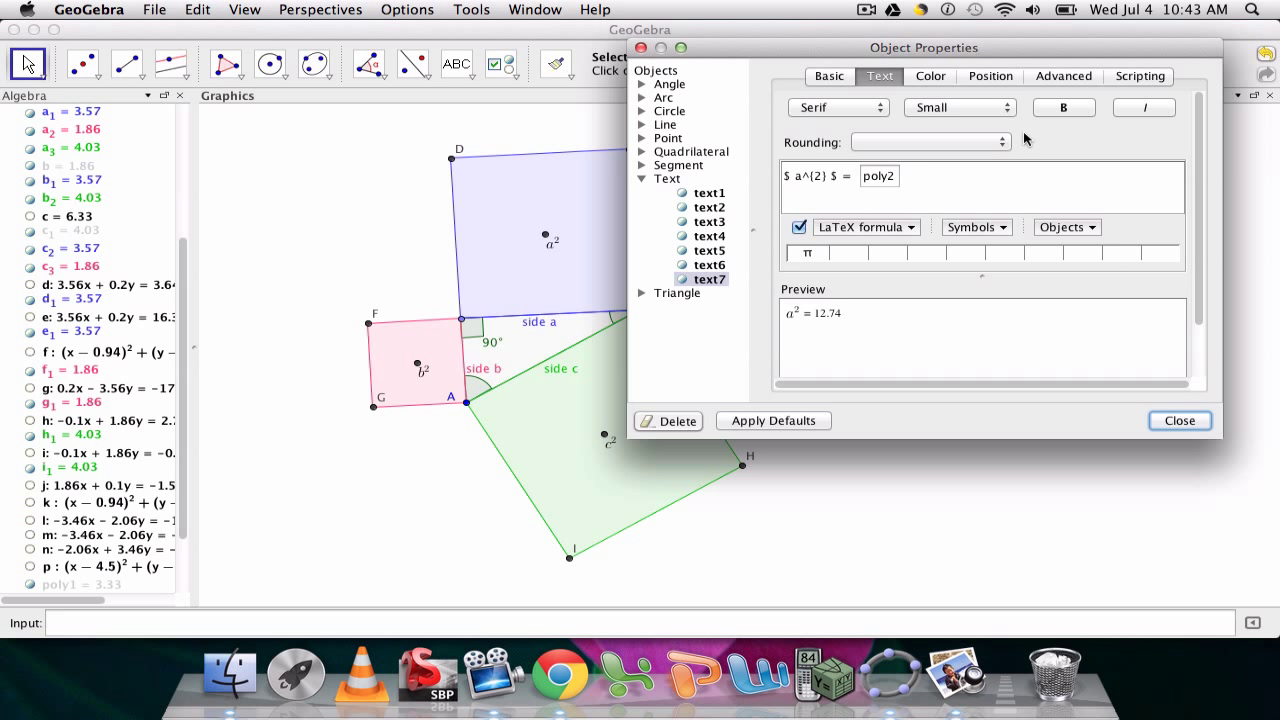
Step: Enlarge the a² = 12.74 text's font and move it up beside the blue square
{"action": "left_click", "coordinate": [973, 104]}
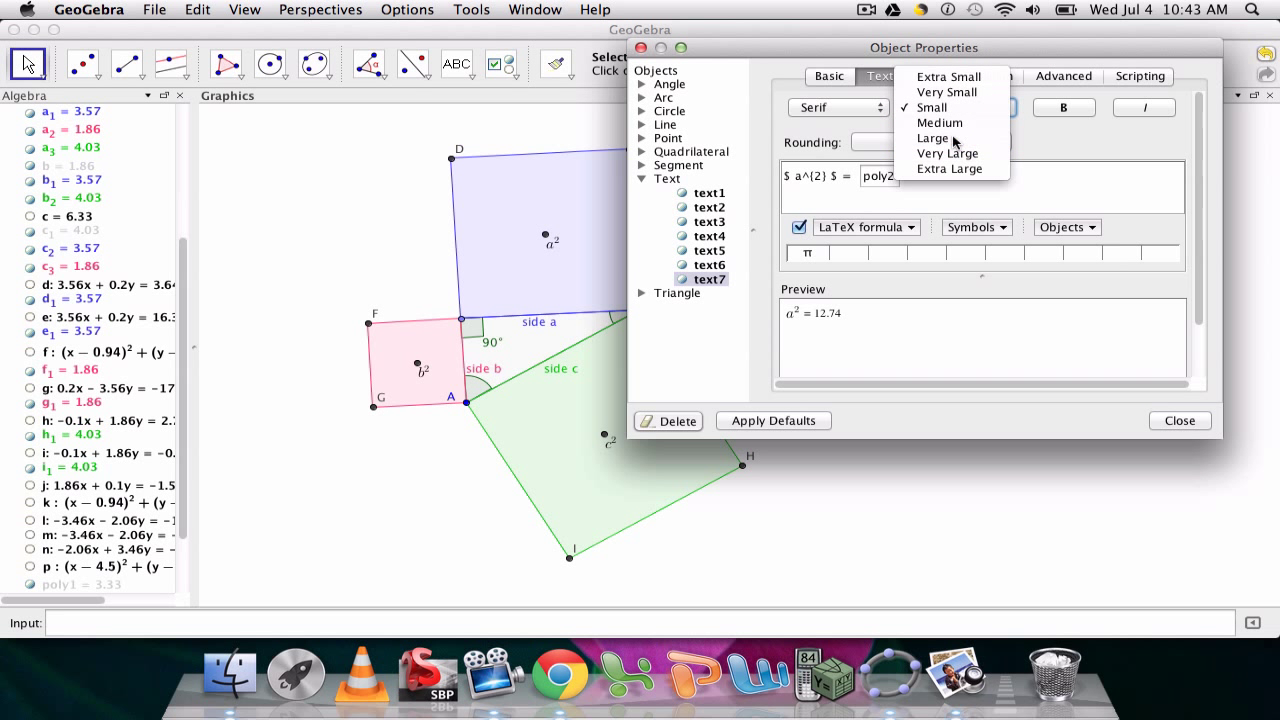
{"action": "left_click", "coordinate": [945, 154]}
{"action": "left_click", "coordinate": [960, 107]}
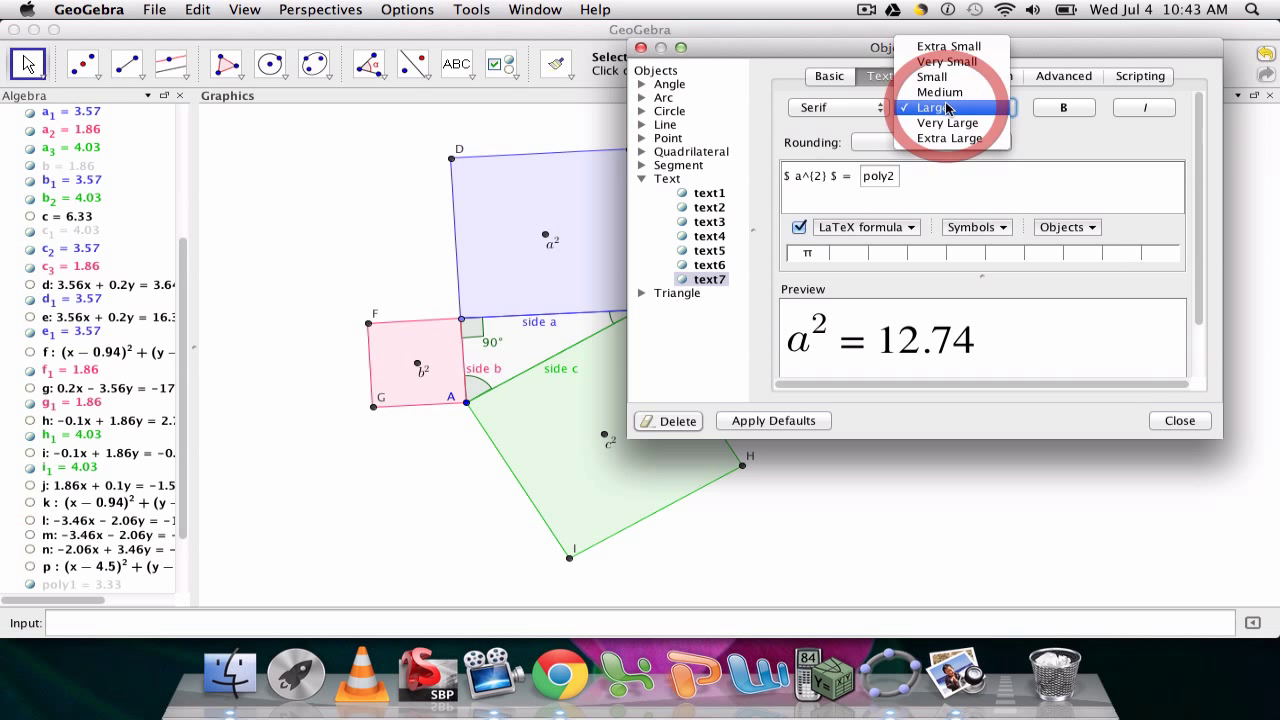
{"action": "left_click", "coordinate": [945, 92]}
{"action": "left_click", "coordinate": [1177, 420]}
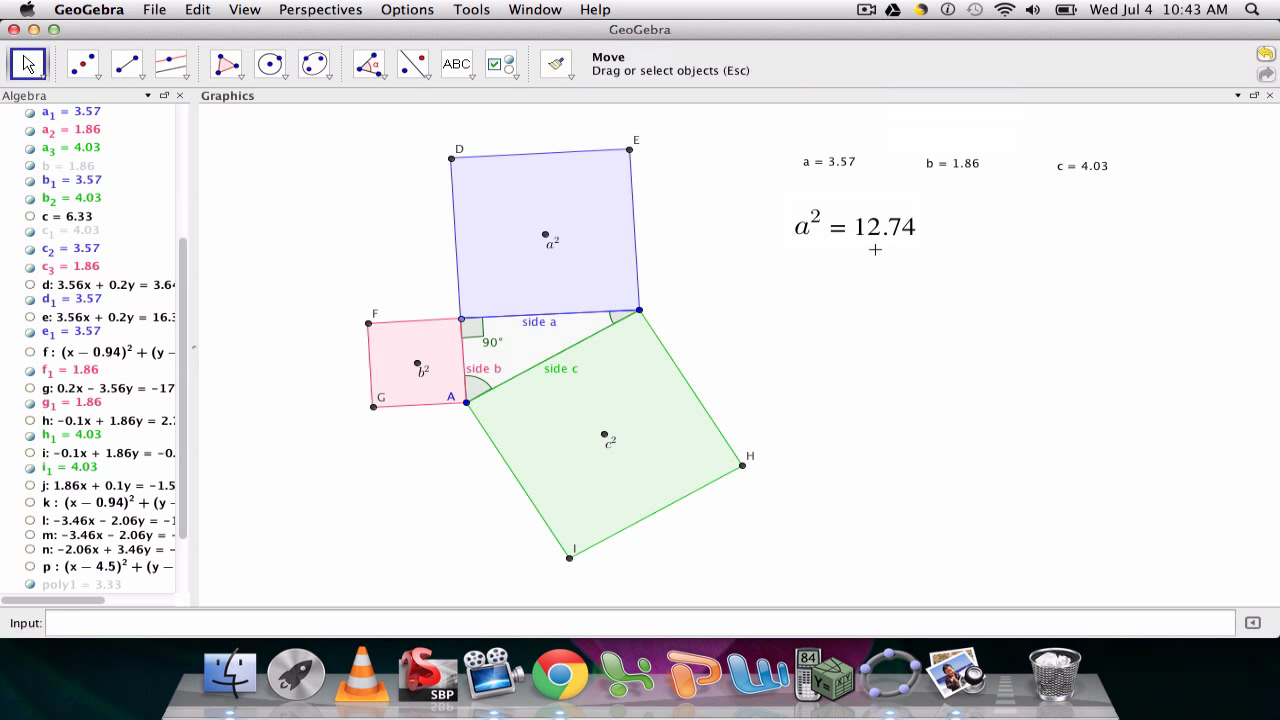
{"action": "left_click_drag", "start_coordinate": [872, 238], "coordinate": [824, 212]}
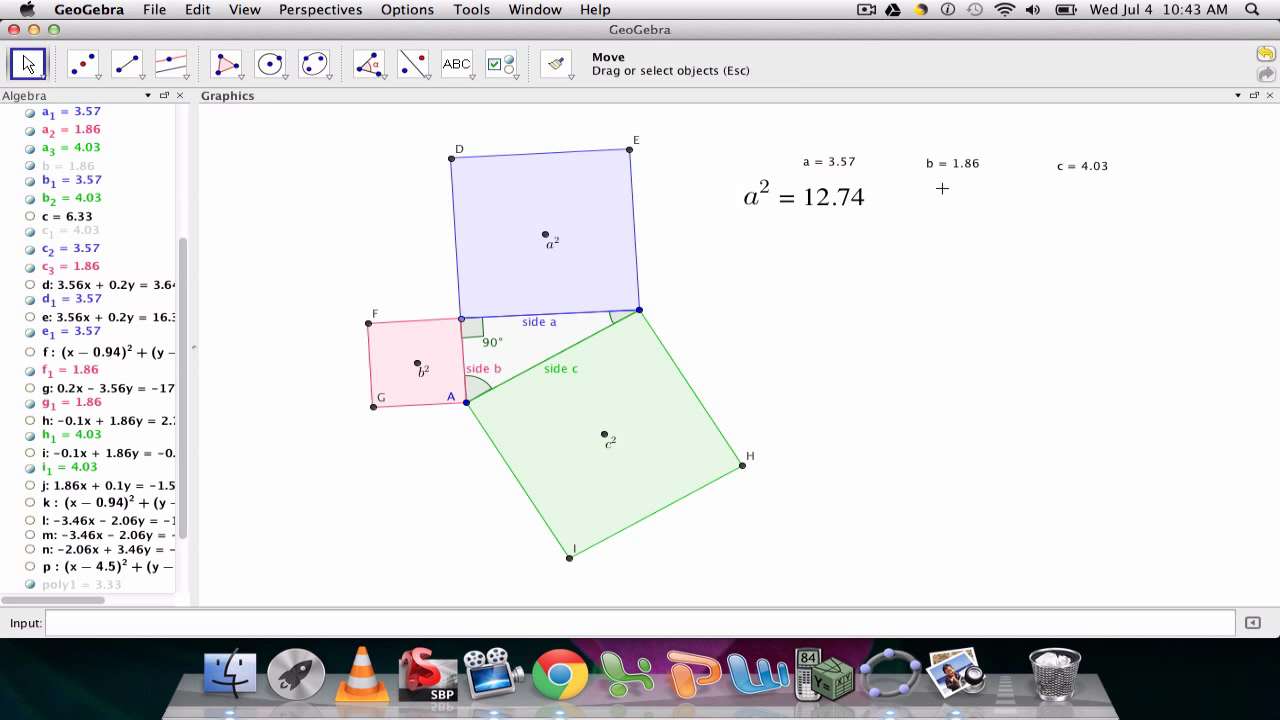
Step: Start a new LaTeX text below the b value
{"action": "left_click", "coordinate": [512, 72]}
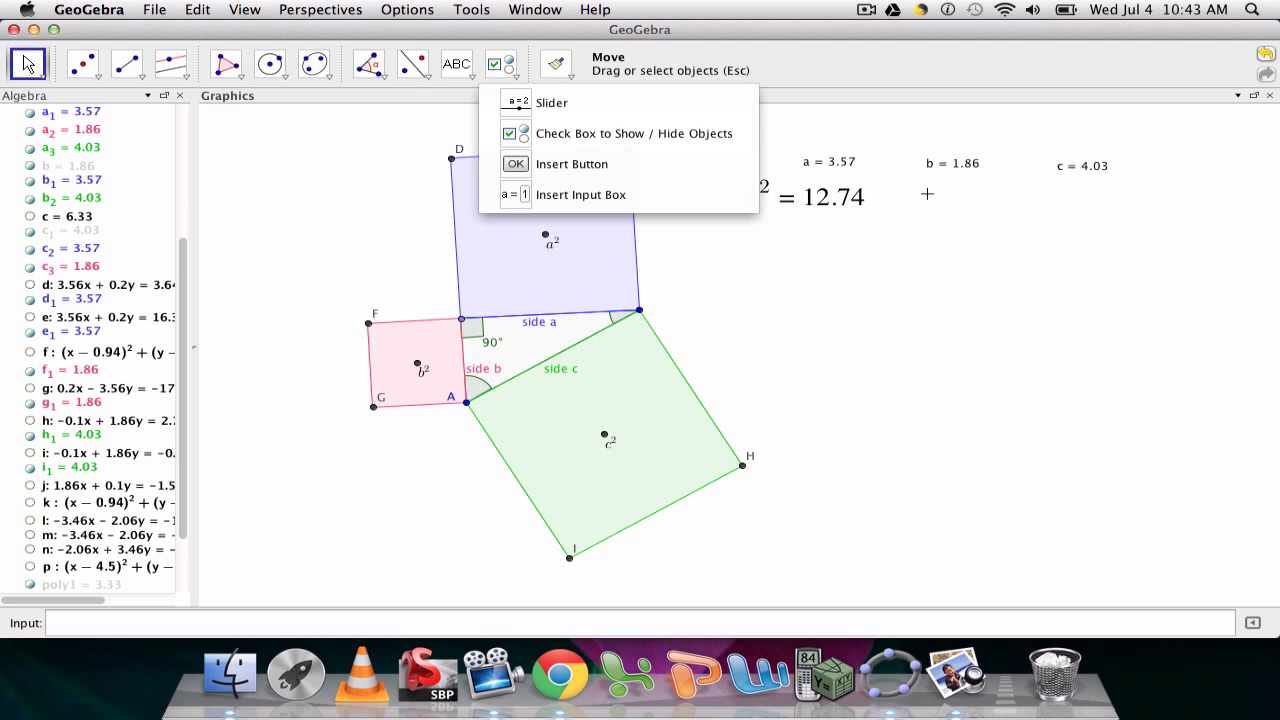
{"action": "left_click", "coordinate": [566, 72]}
{"action": "left_click", "coordinate": [457, 66]}
{"action": "left_click", "coordinate": [500, 97]}
{"action": "left_click", "coordinate": [929, 210]}
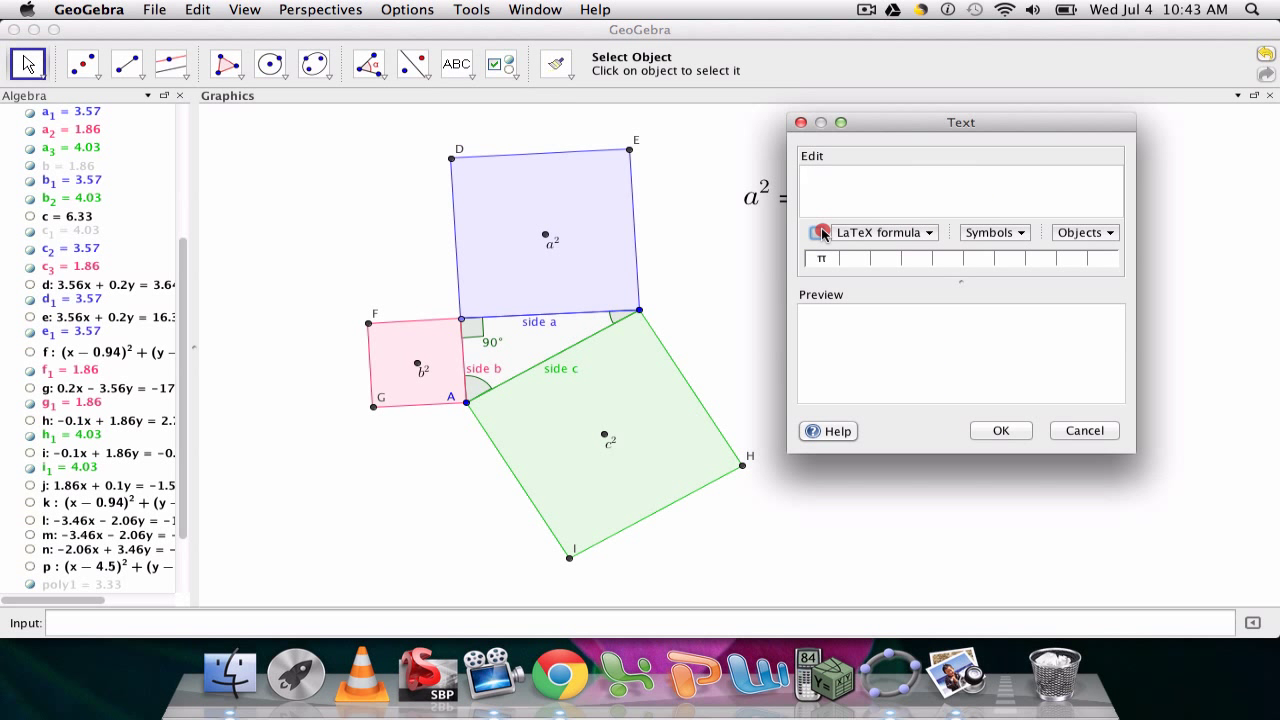
{"action": "left_click", "coordinate": [820, 232]}
{"action": "left_click", "coordinate": [882, 232]}
Step: Write 'b² =' linked to the pink square's area, giving b² = 3.48
{"action": "mouse_move", "coordinate": [874, 270]}
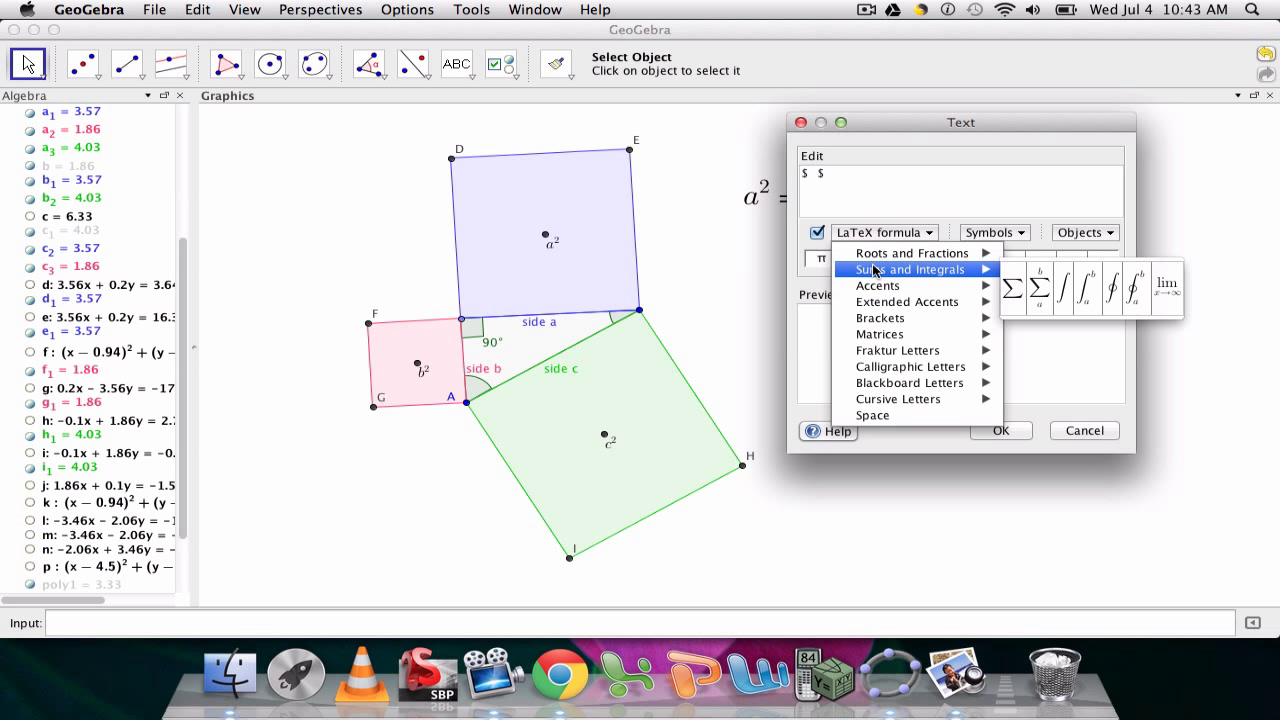
{"action": "left_click", "coordinate": [1035, 263]}
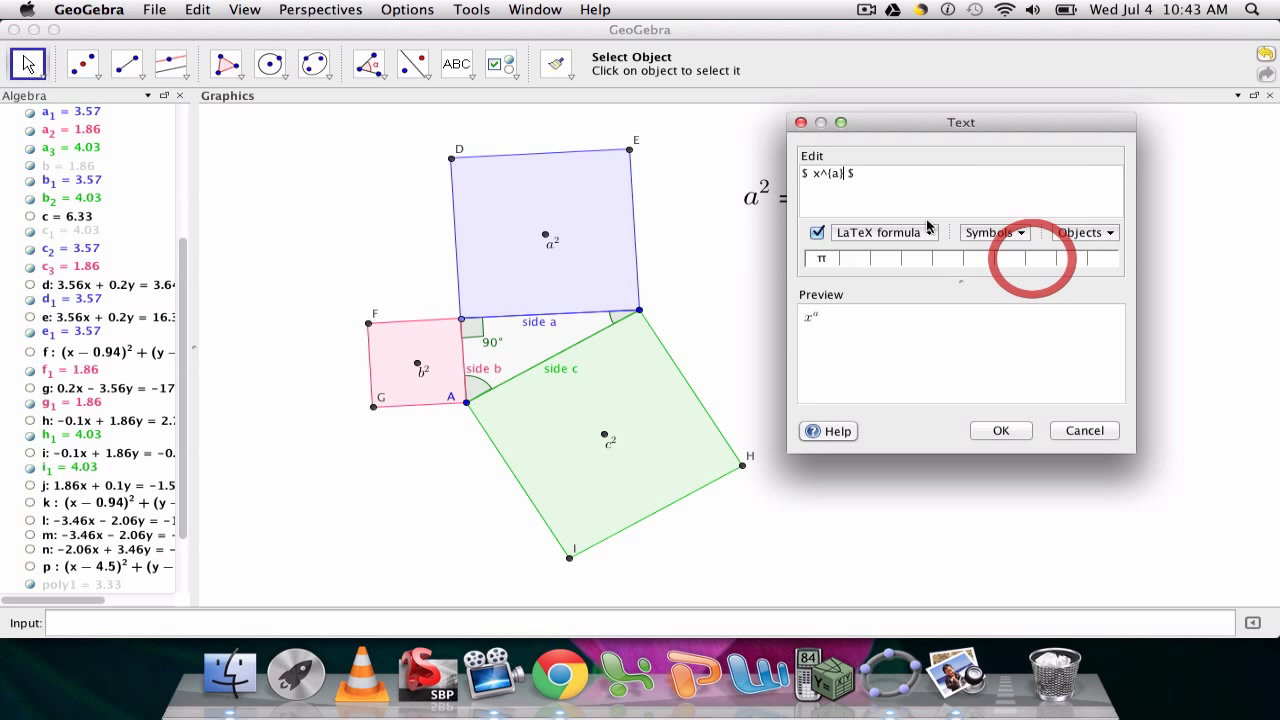
{"action": "double_click", "coordinate": [818, 173]}
{"action": "type", "text": "b"}
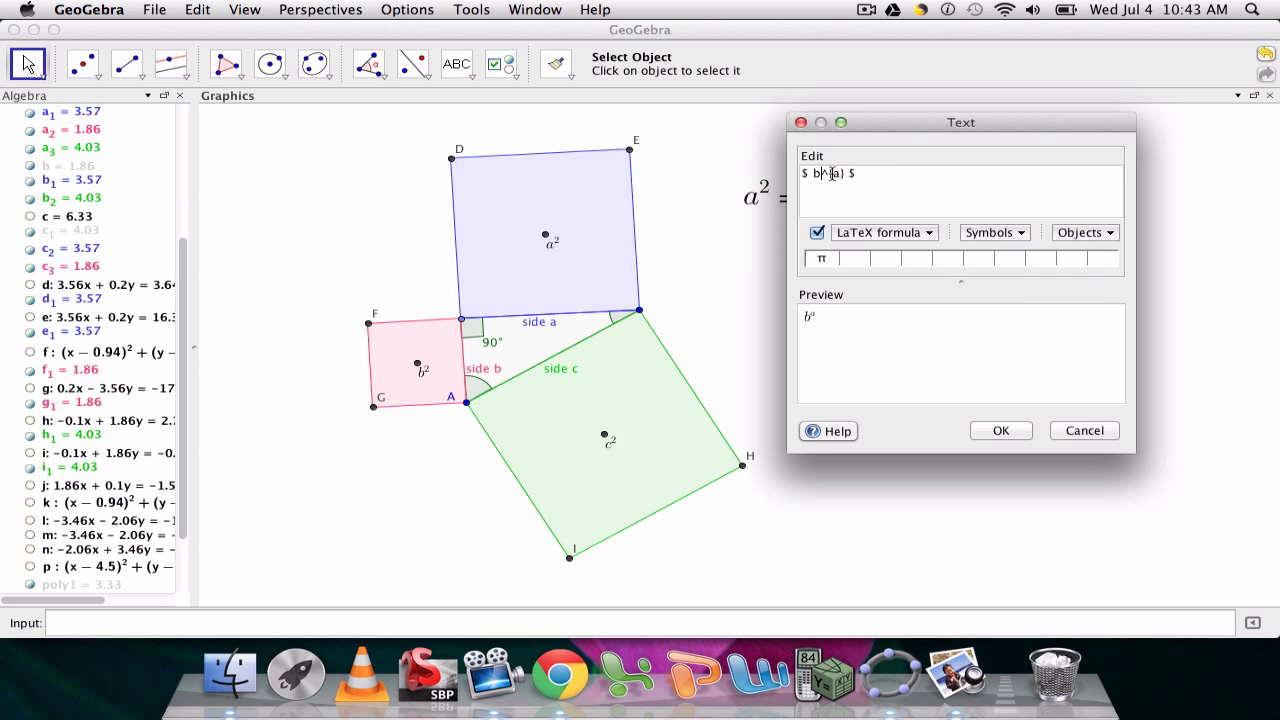
{"action": "double_click", "coordinate": [835, 173]}
{"action": "key", "text": "BackSpace"}
{"action": "type", "text": "="}
{"action": "left_click", "coordinate": [437, 347]}
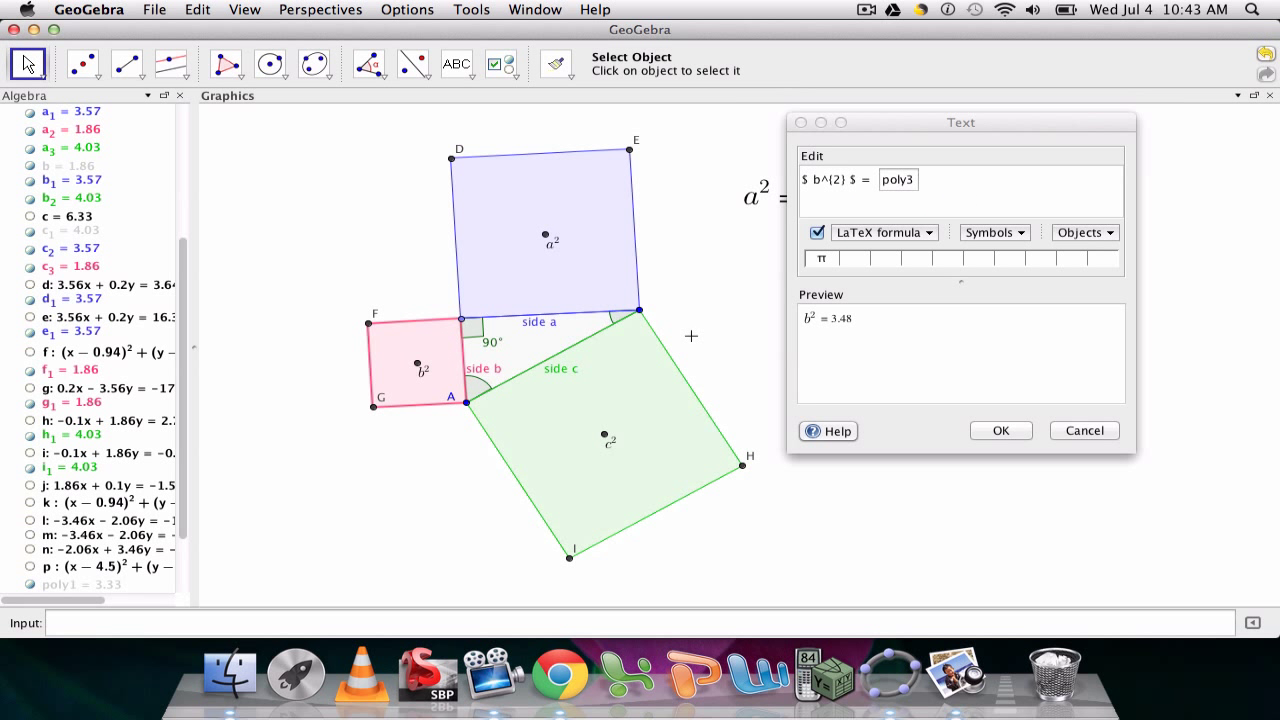
{"action": "left_click", "coordinate": [1000, 431]}
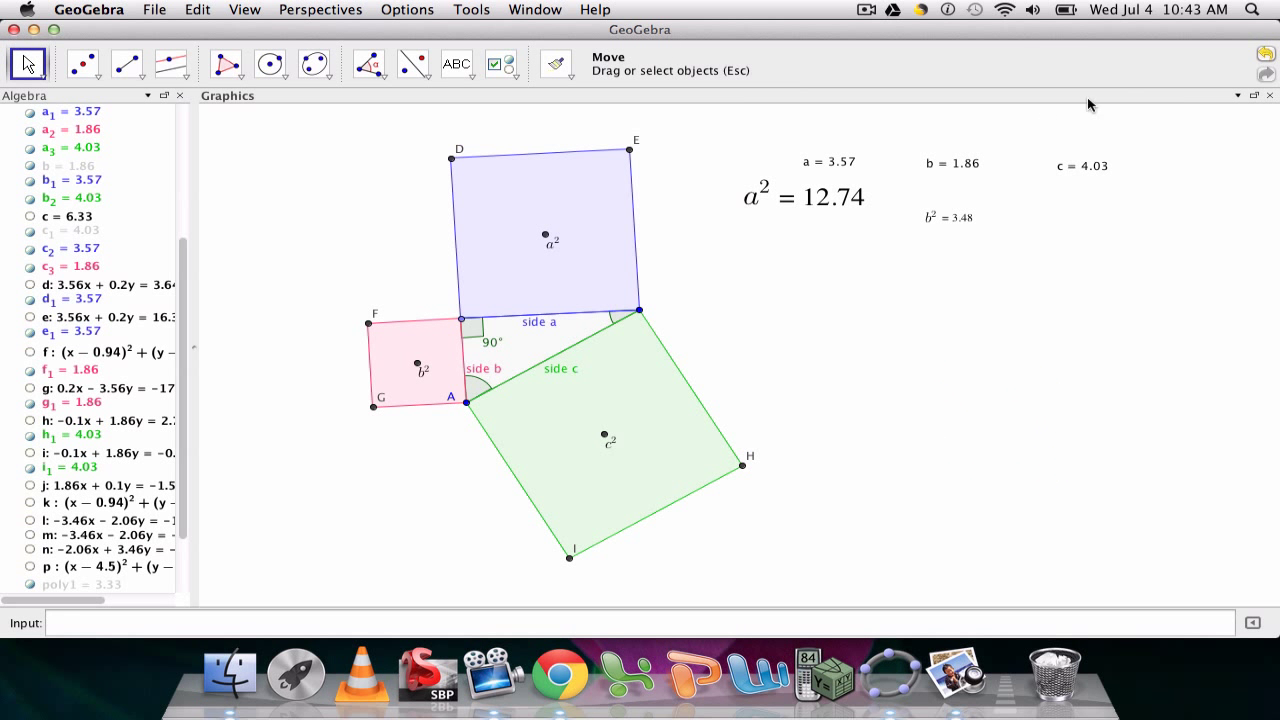
Step: Add a LaTeX text c² = linked to the green square's area (16.22) below c = 4.03
{"action": "left_click", "coordinate": [457, 64]}
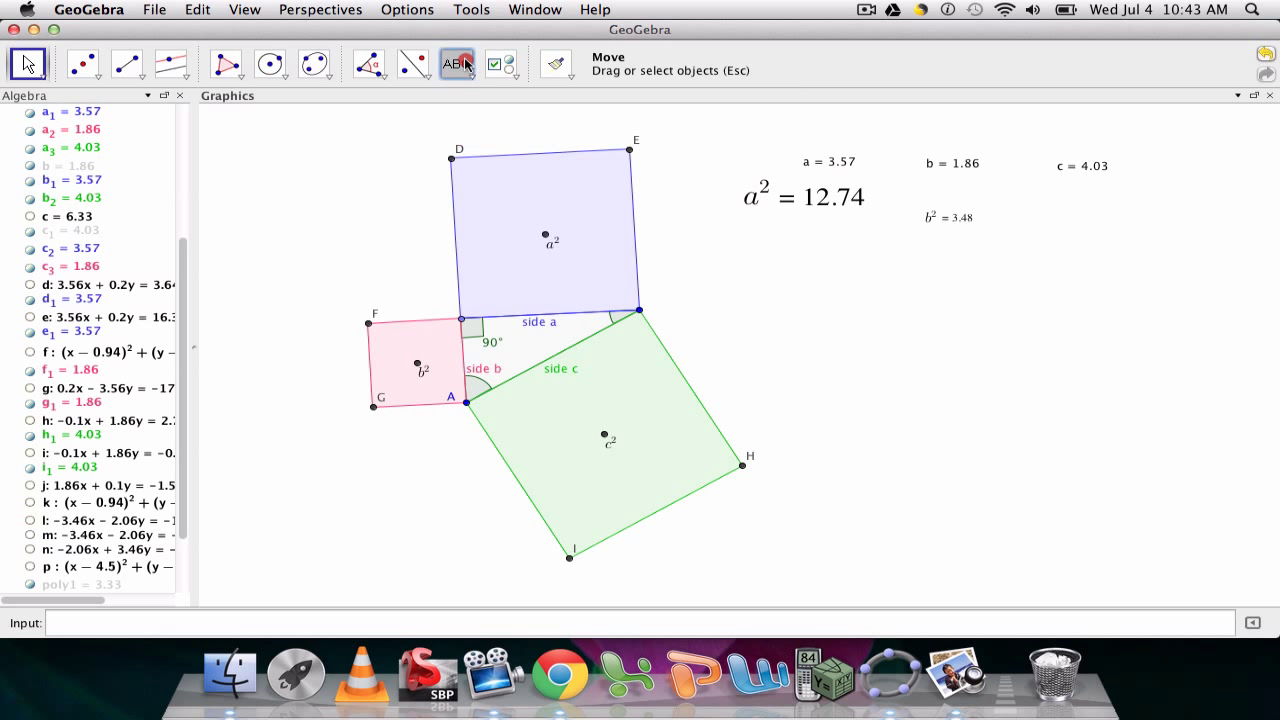
{"action": "left_click", "coordinate": [1080, 210]}
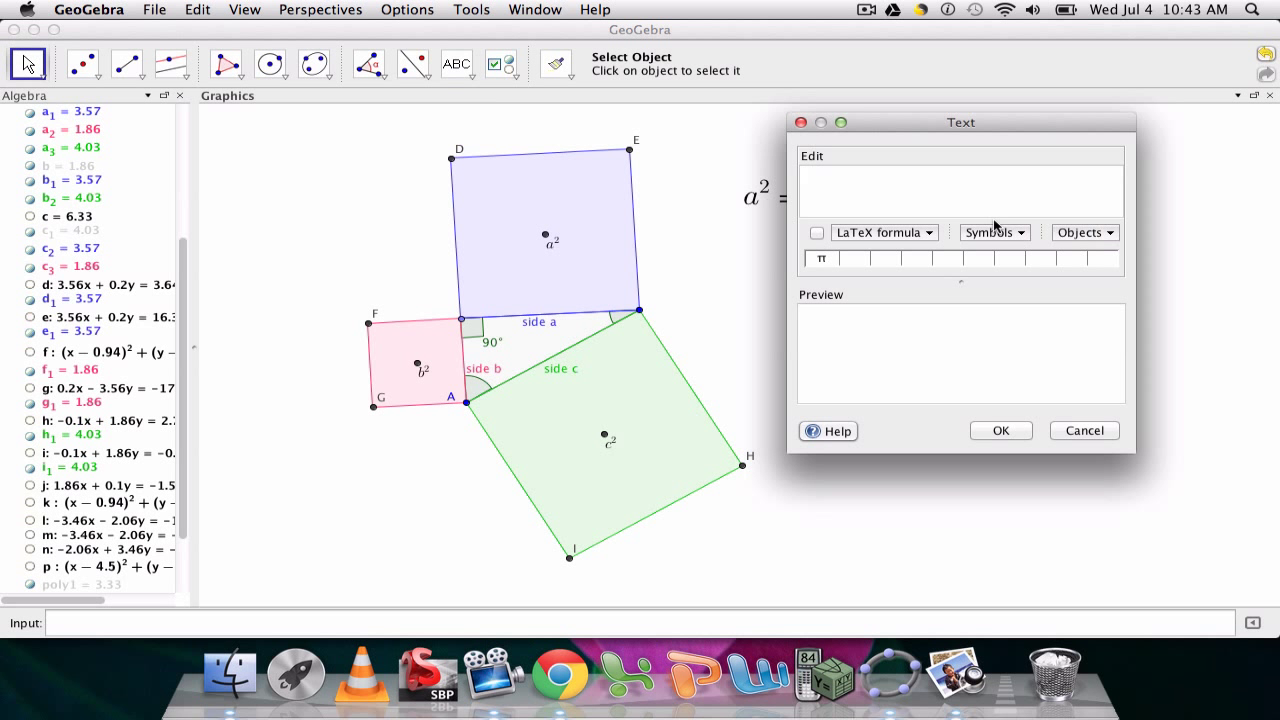
{"action": "left_click", "coordinate": [817, 232]}
{"action": "left_click", "coordinate": [860, 232]}
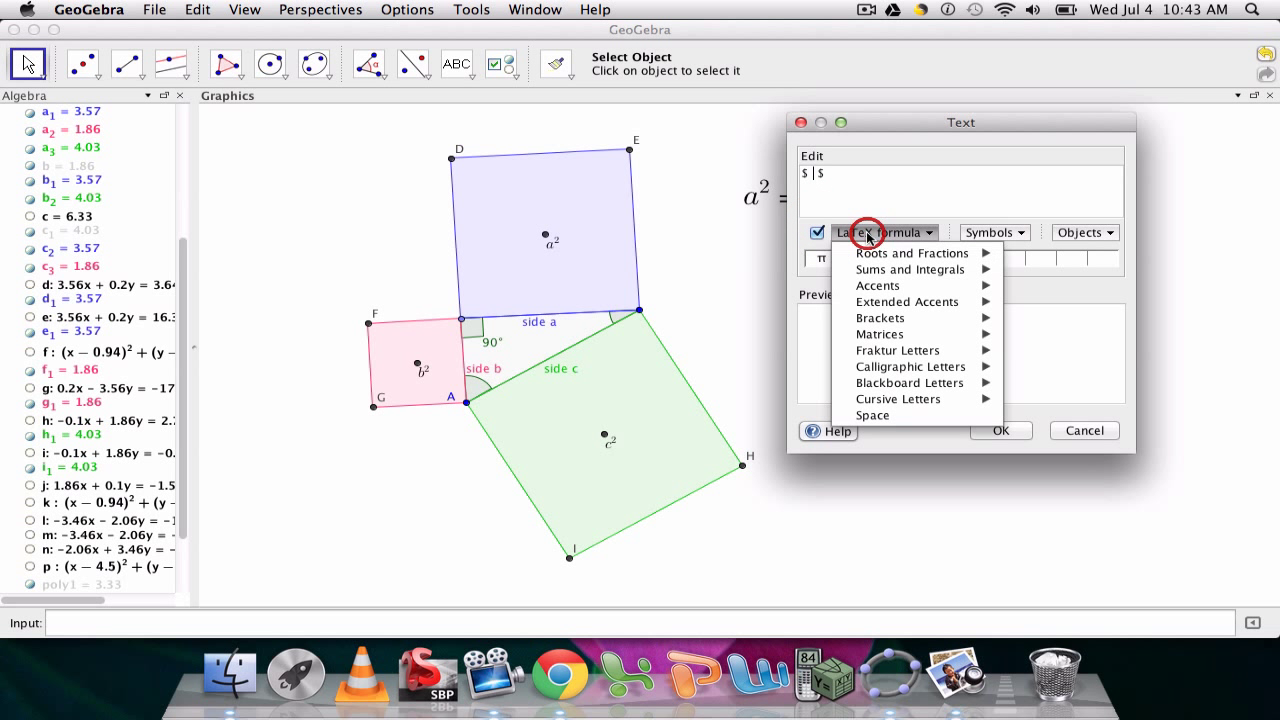
{"action": "mouse_move", "coordinate": [866, 258]}
{"action": "left_click", "coordinate": [1023, 263]}
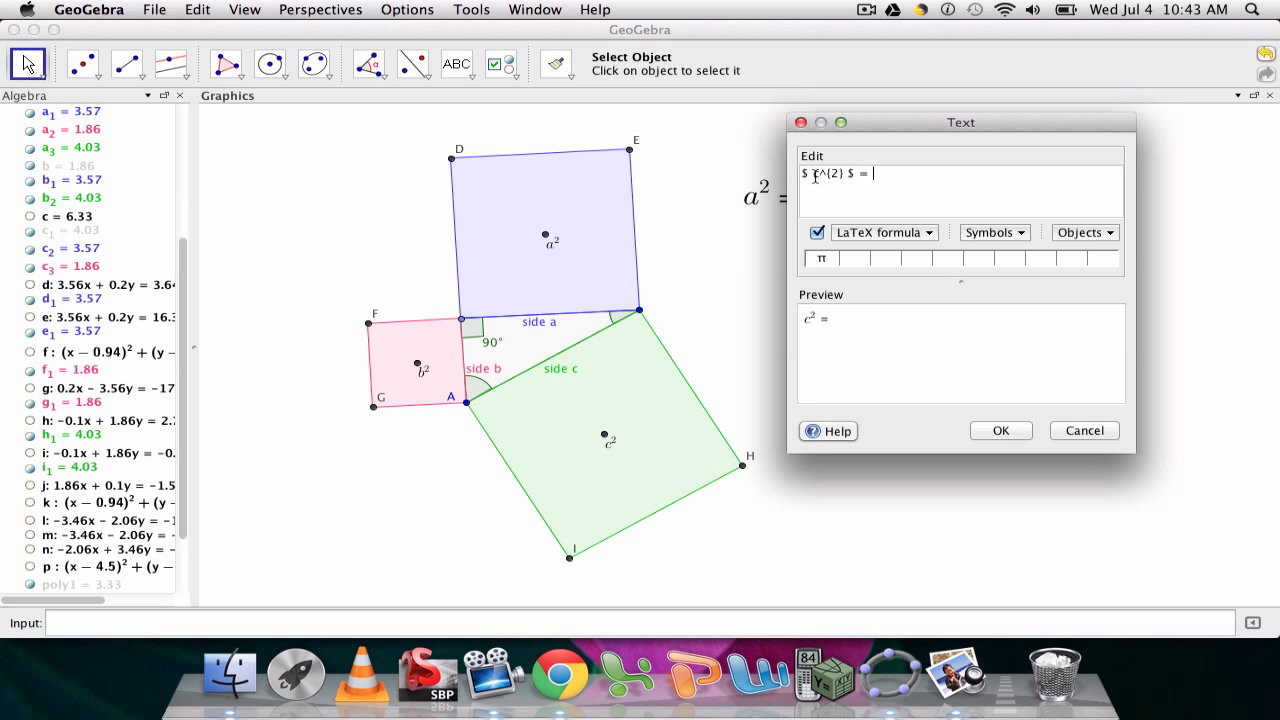
{"action": "left_click", "coordinate": [578, 432]}
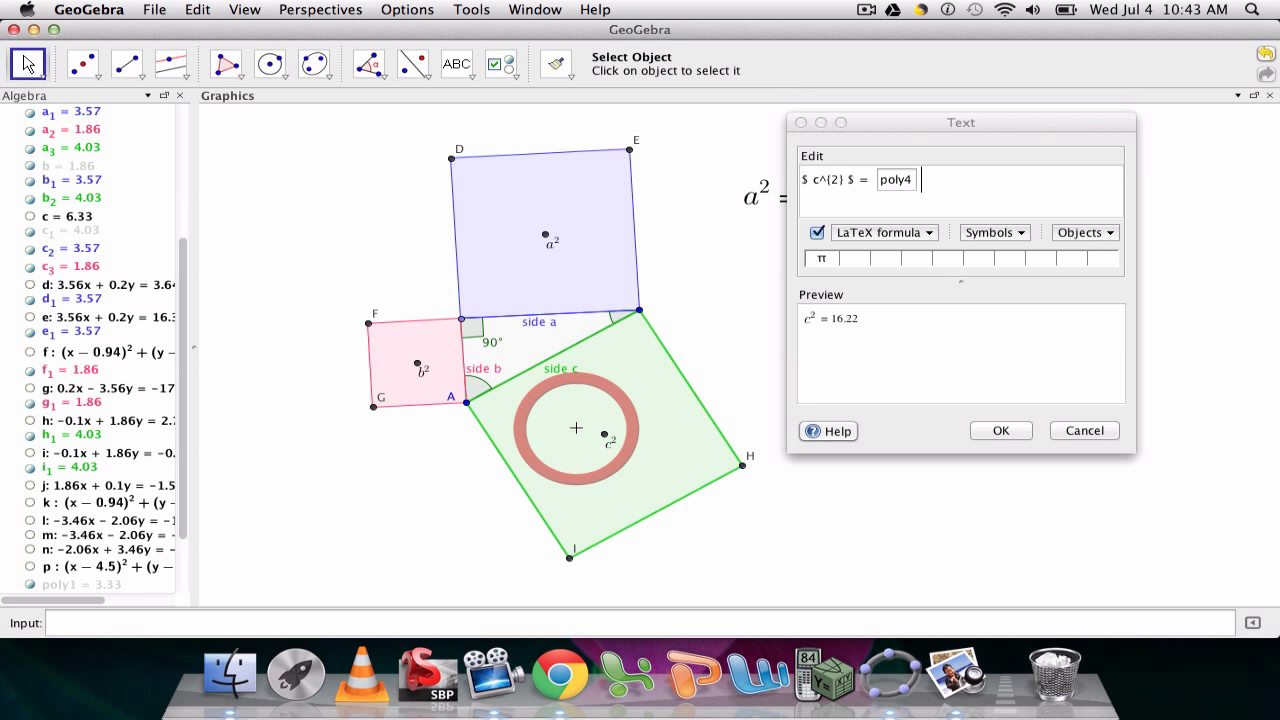
{"action": "left_click", "coordinate": [1025, 436]}
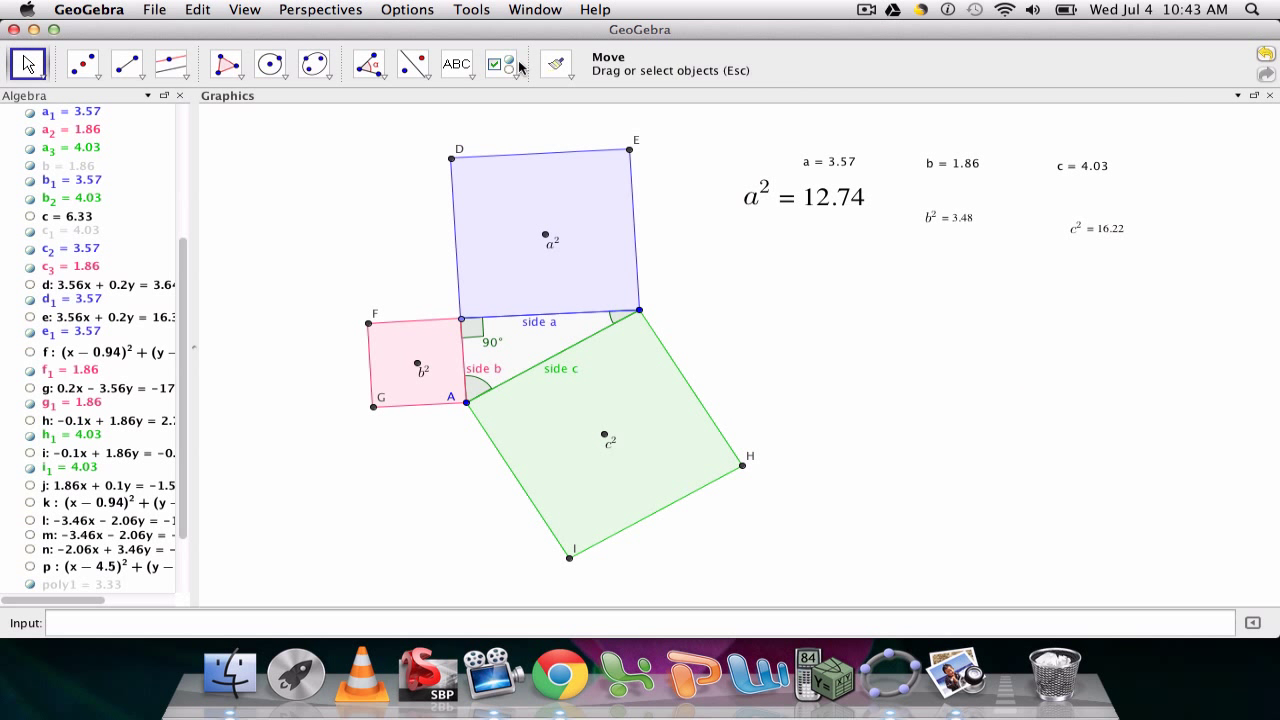
Step: Copy the a² text's large visual style onto the b² and c² texts
{"action": "left_click", "coordinate": [558, 68]}
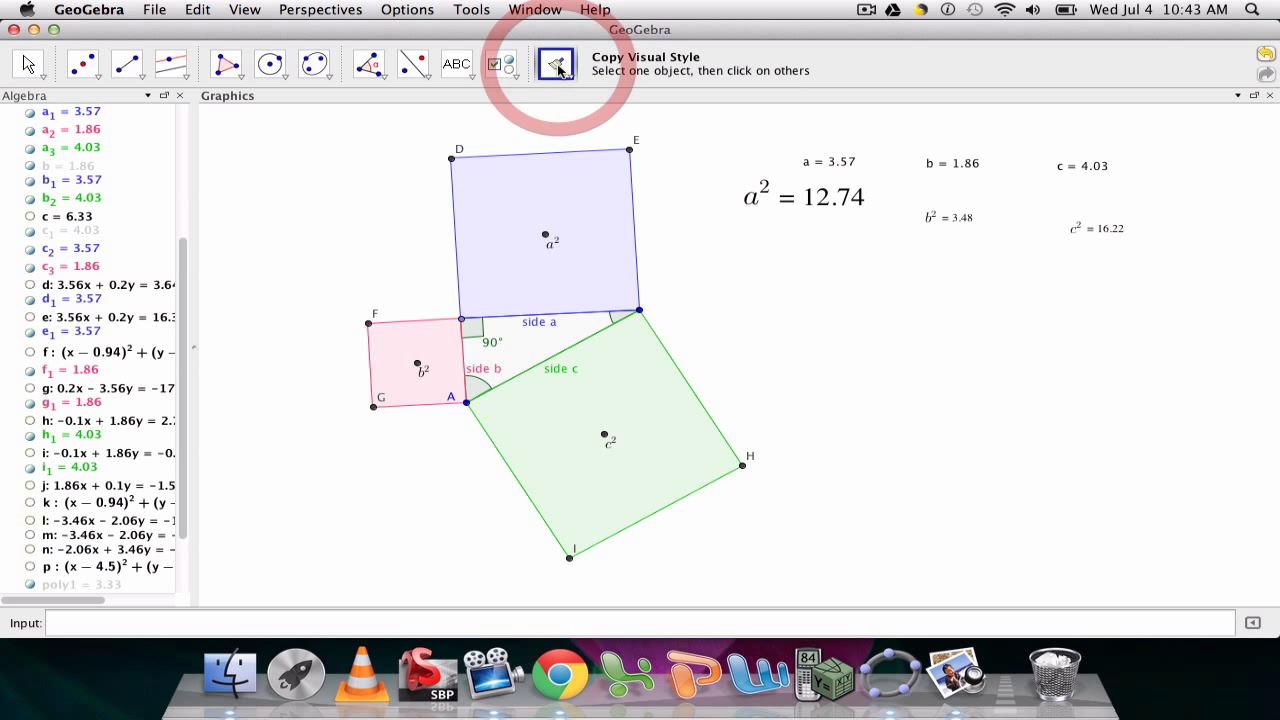
{"action": "left_click", "coordinate": [801, 207]}
{"action": "left_click", "coordinate": [935, 218]}
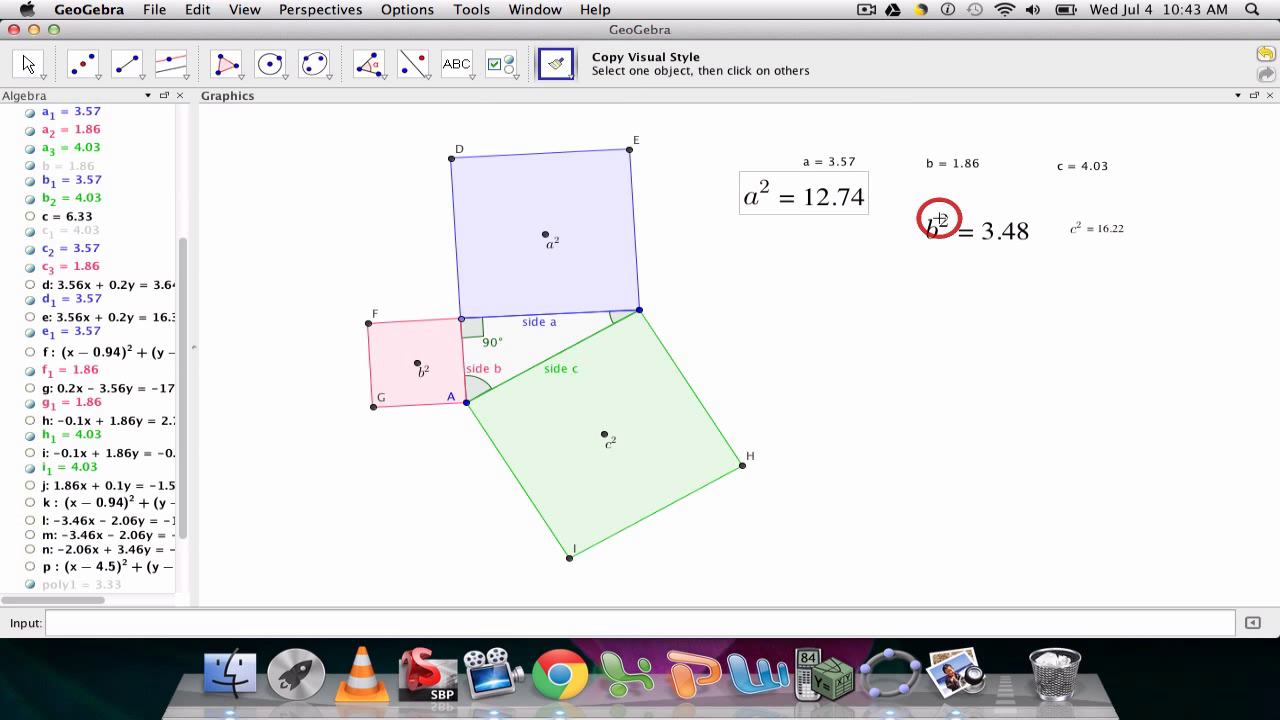
{"action": "left_click", "coordinate": [1095, 233]}
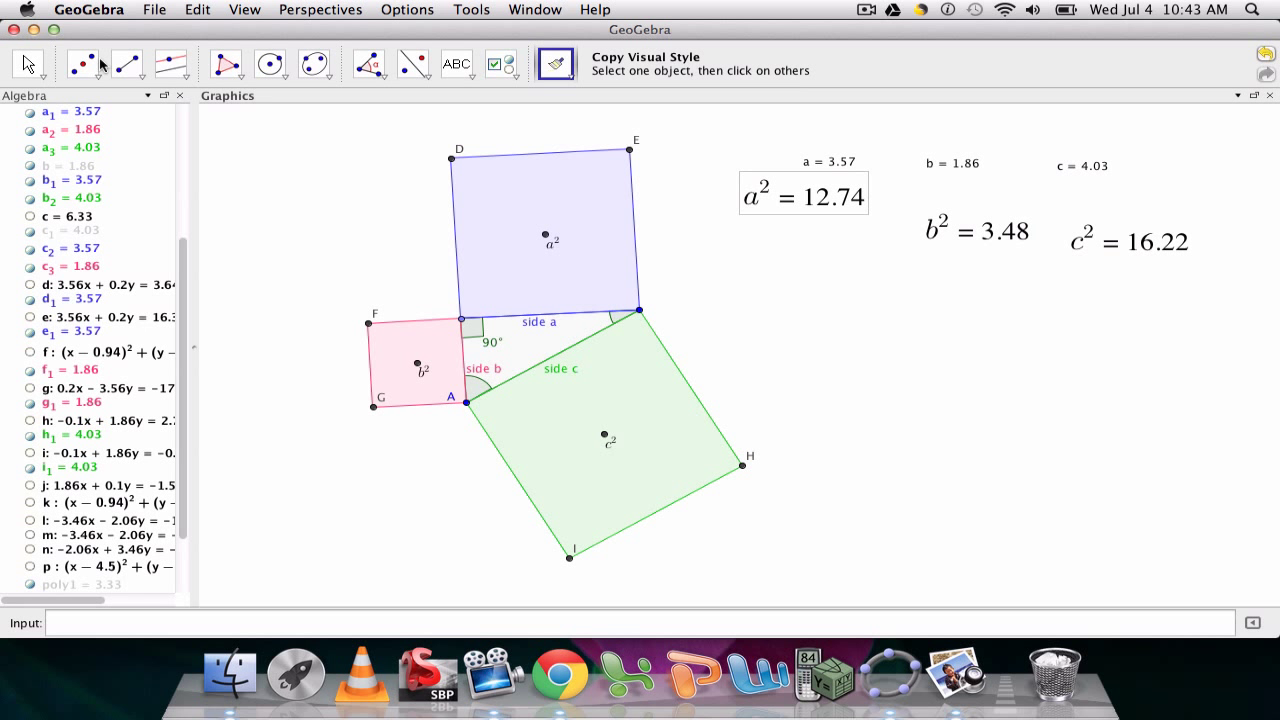
Step: Drag the b² and c² texts up into a row beside a²
{"action": "left_click", "coordinate": [30, 65]}
{"action": "left_click_drag", "start_coordinate": [939, 232], "coordinate": [919, 200]}
{"action": "left_click_drag", "start_coordinate": [1085, 248], "coordinate": [1062, 210]}
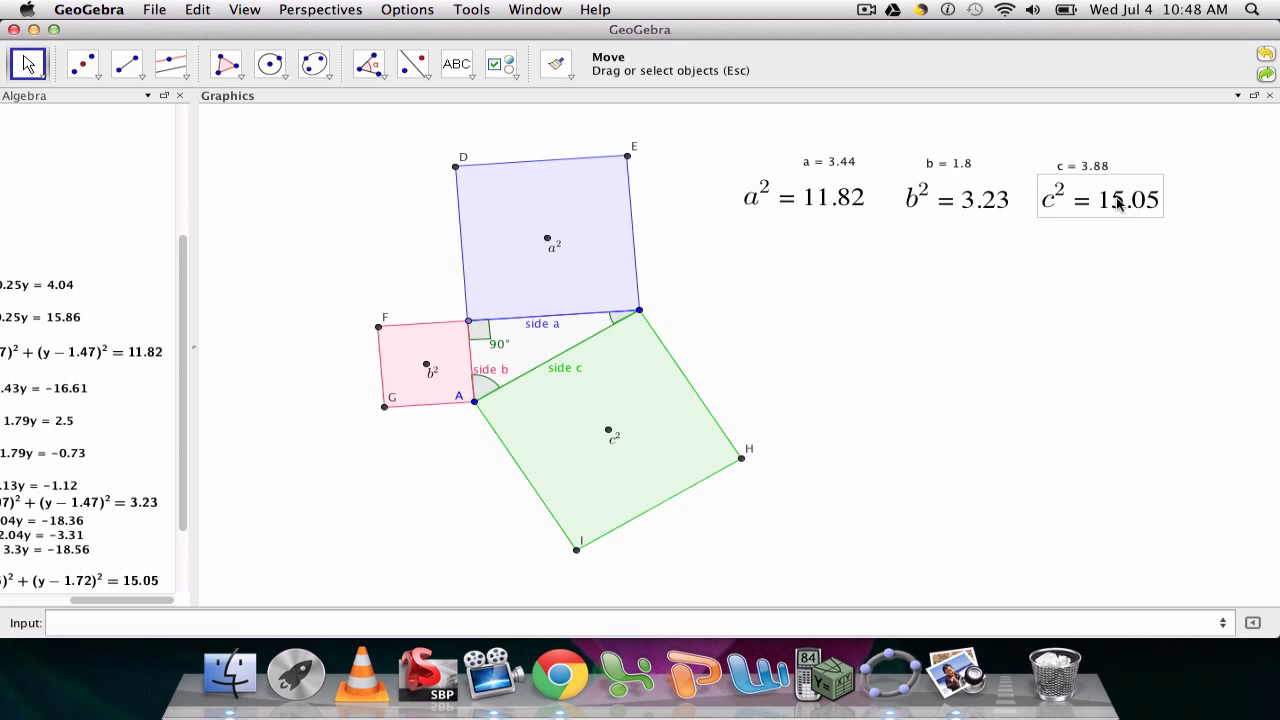
Step: Start a new LaTeX text, try the power templates, then delete the trial formula
{"action": "left_click", "coordinate": [460, 64]}
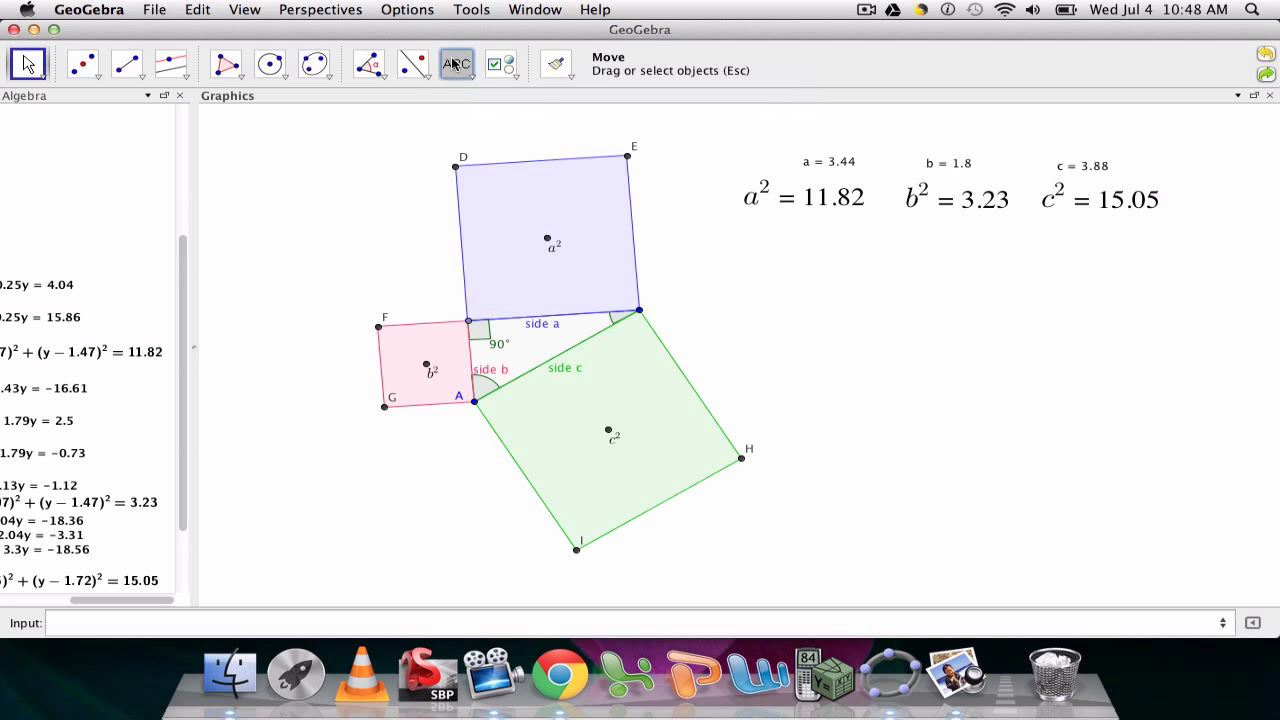
{"action": "left_click", "coordinate": [826, 265]}
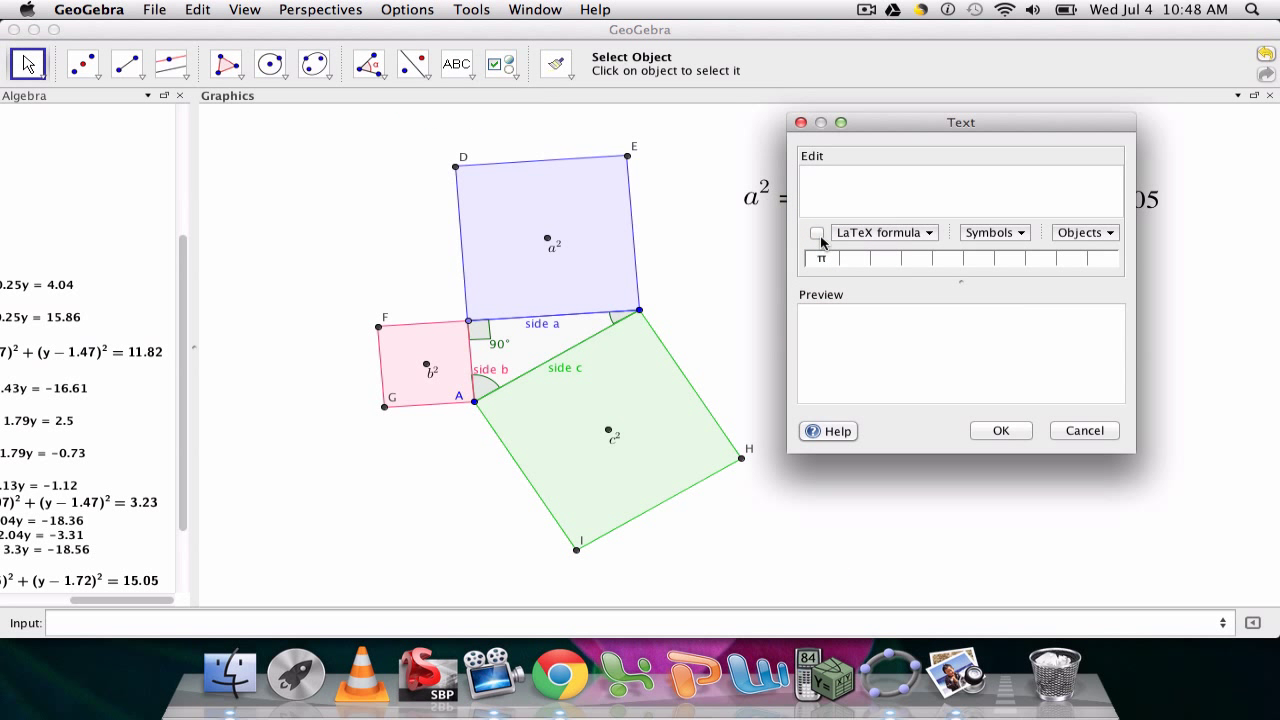
{"action": "left_click", "coordinate": [817, 232]}
{"action": "left_click", "coordinate": [853, 230]}
{"action": "mouse_move", "coordinate": [855, 254]}
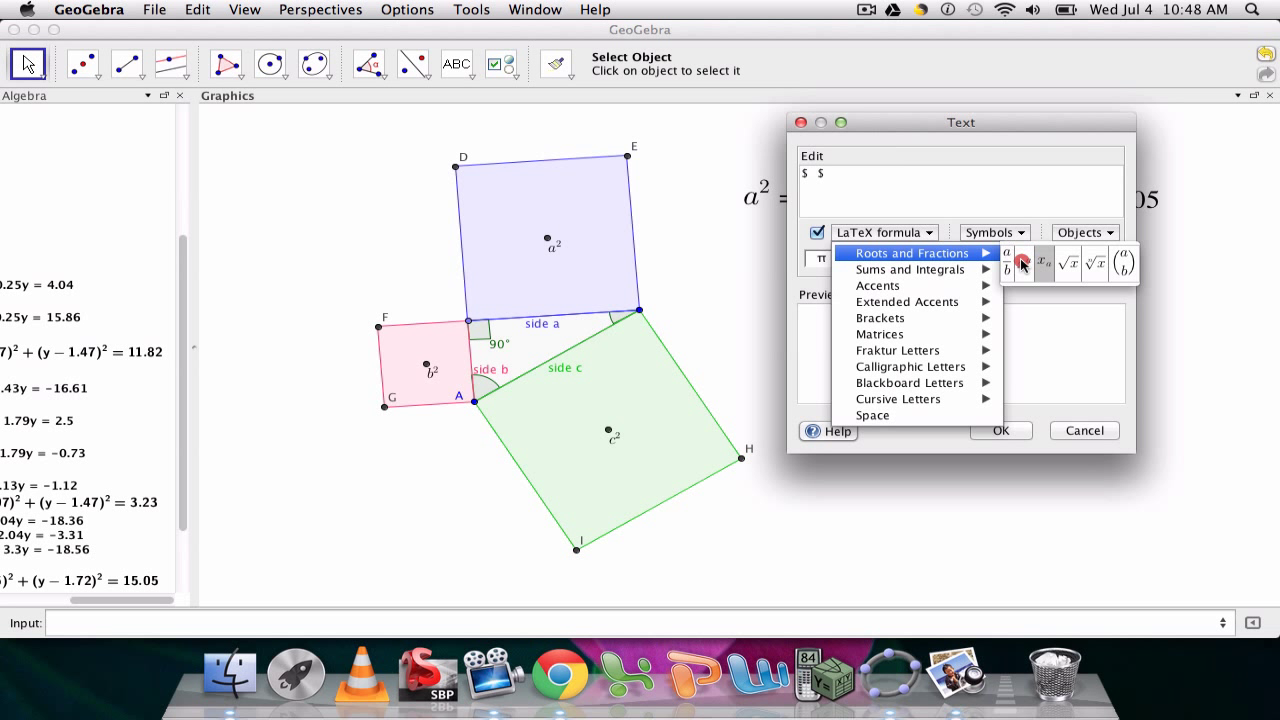
{"action": "left_click", "coordinate": [1022, 263]}
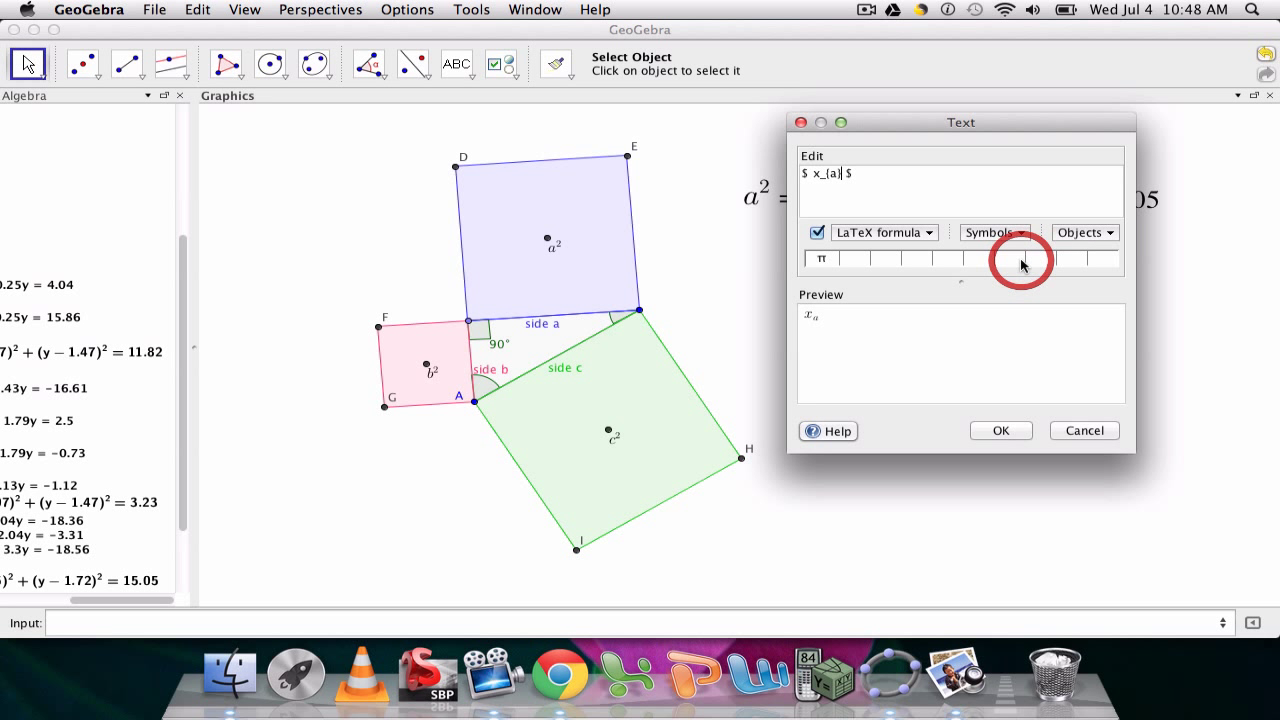
{"action": "left_click", "coordinate": [832, 234]}
{"action": "mouse_move", "coordinate": [960, 254]}
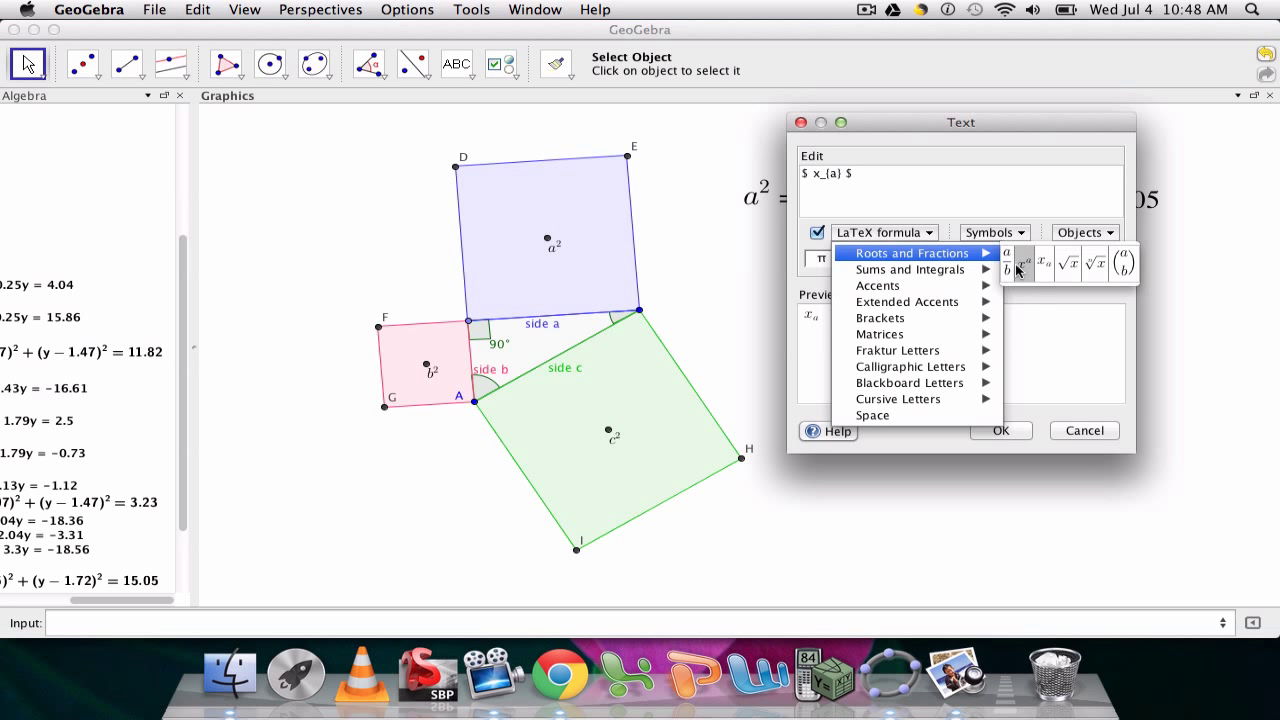
{"action": "left_click", "coordinate": [1017, 268]}
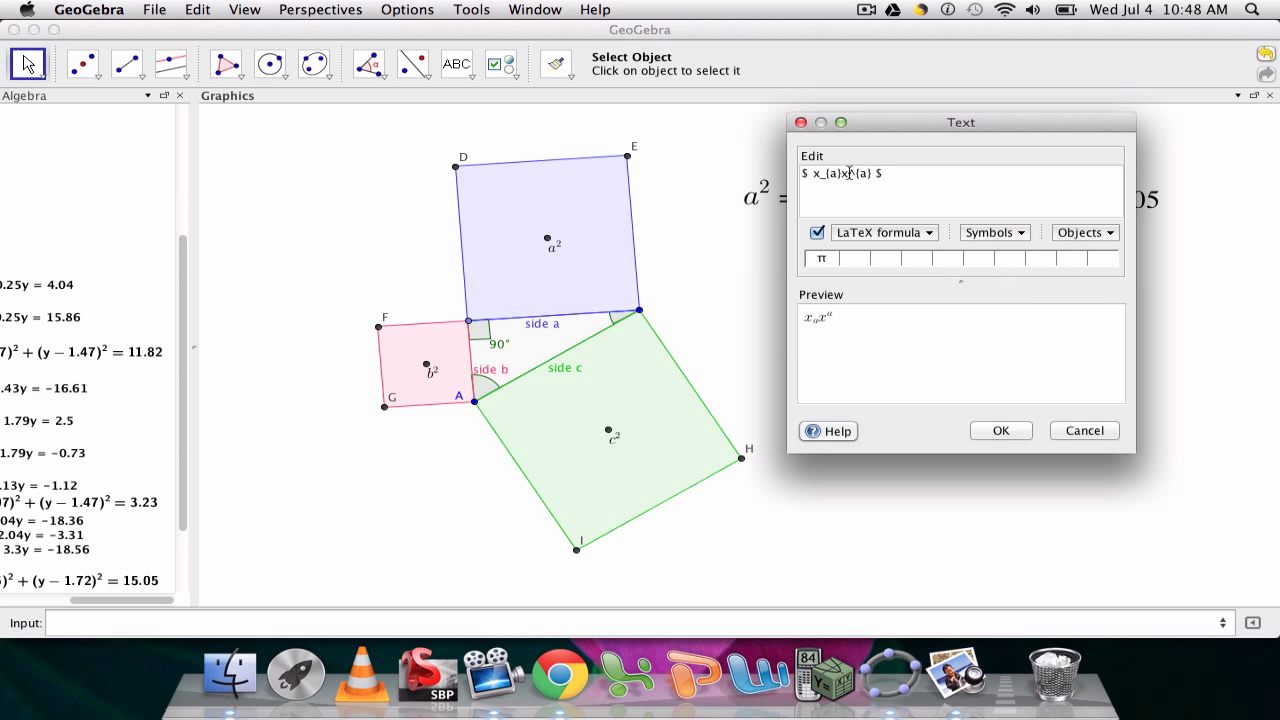
{"action": "left_click_drag", "start_coordinate": [835, 176], "coordinate": [716, 172]}
{"action": "key", "text": "BackSpace"}
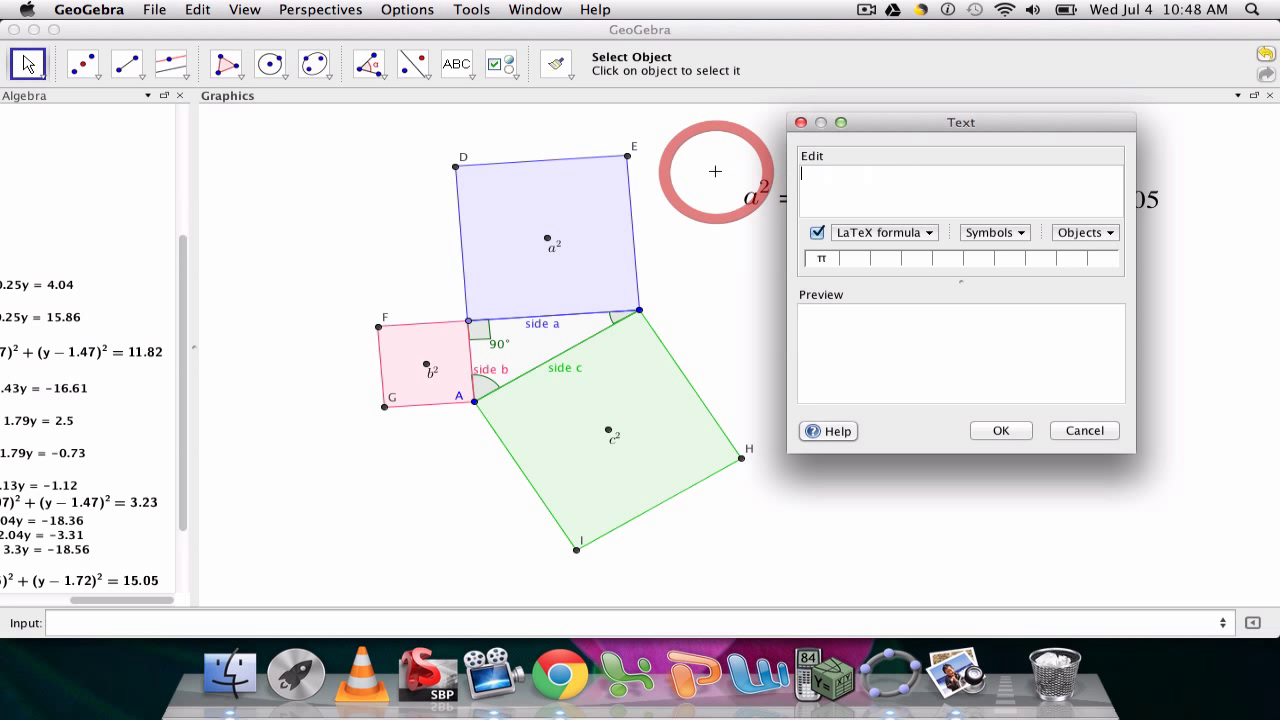
Step: Build a² + b² = with the green square's area (15.05) and place the text
{"action": "left_click", "coordinate": [860, 233]}
{"action": "mouse_move", "coordinate": [866, 258]}
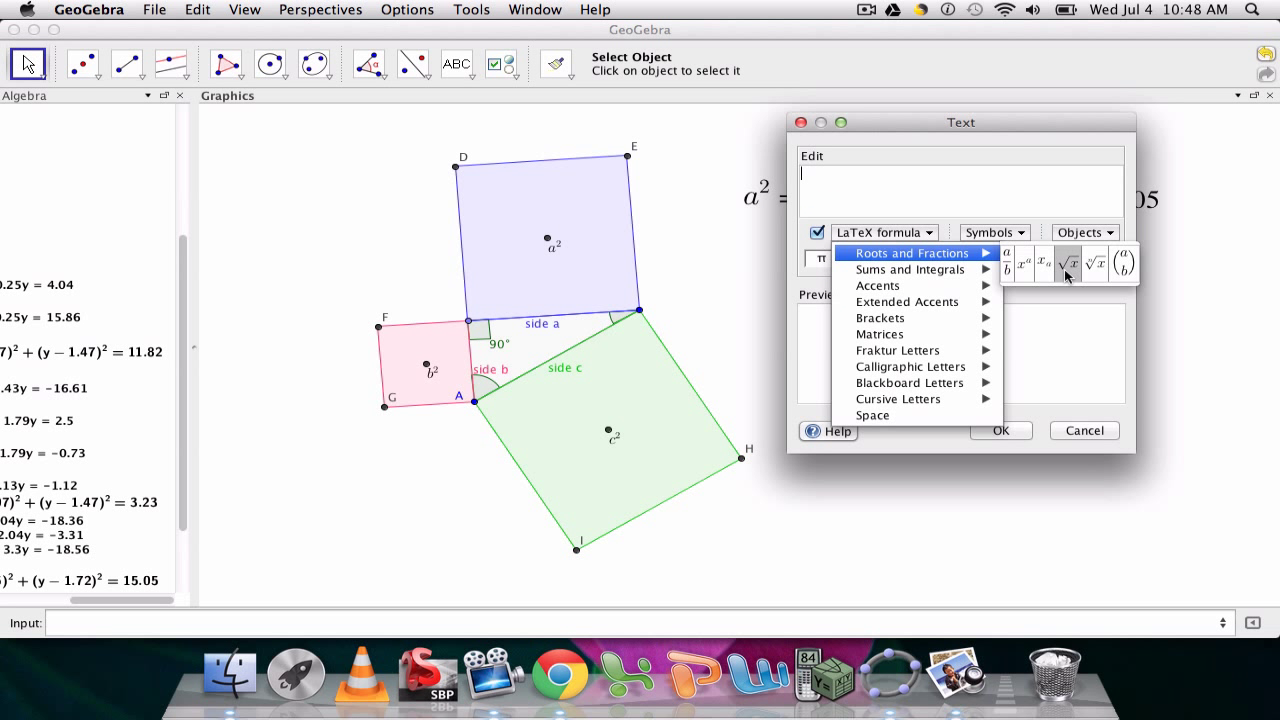
{"action": "left_click", "coordinate": [1023, 264]}
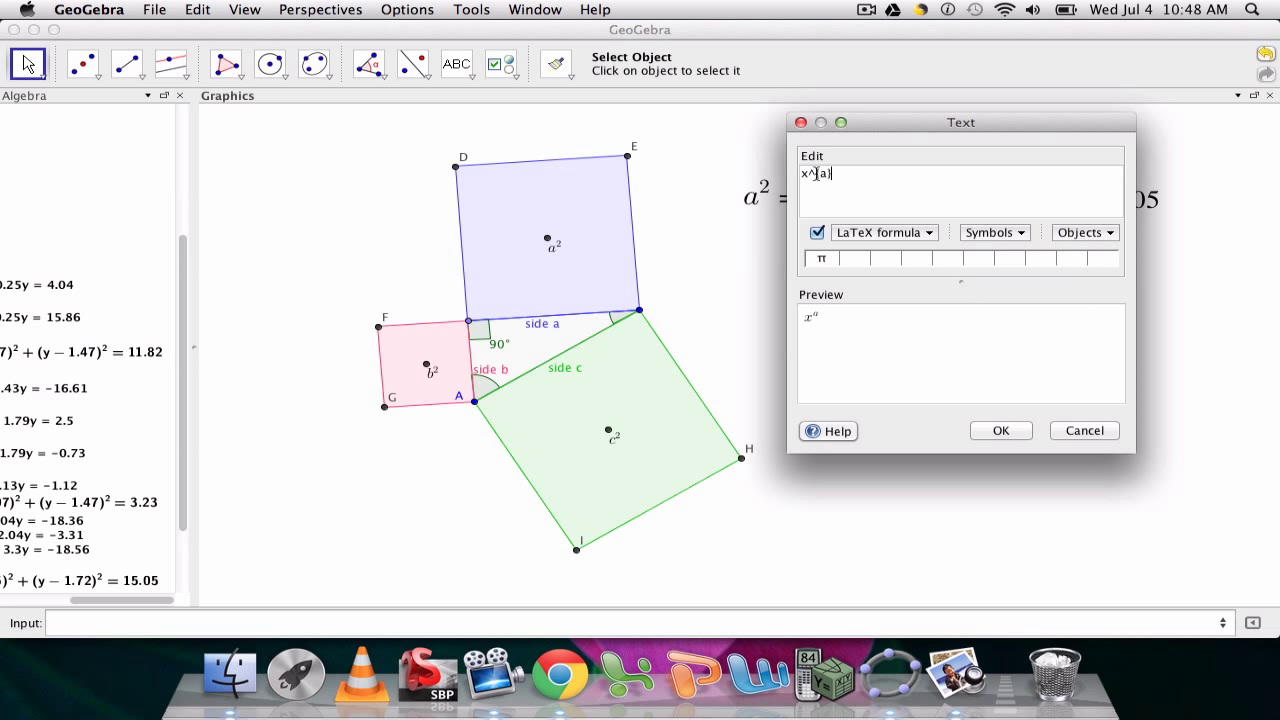
{"action": "left_click", "coordinate": [826, 174]}
{"action": "left_click", "coordinate": [867, 236]}
{"action": "mouse_move", "coordinate": [890, 253]}
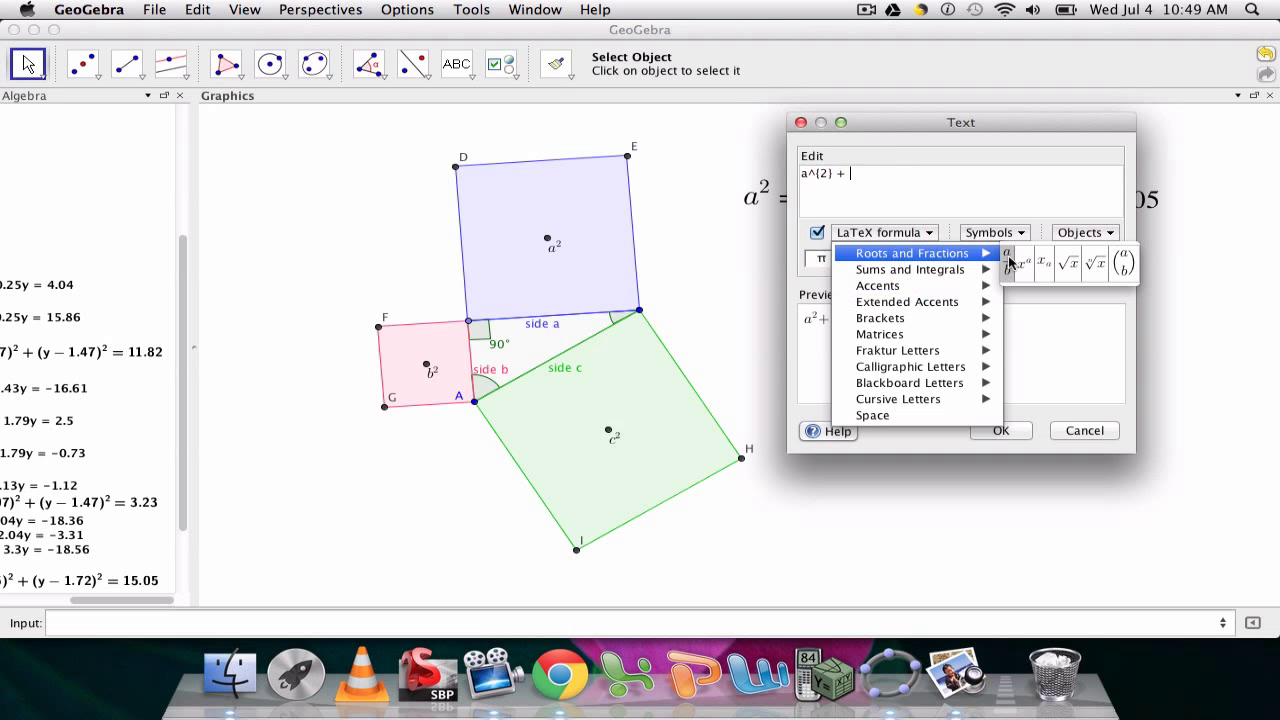
{"action": "left_click", "coordinate": [1020, 263]}
{"action": "left_click", "coordinate": [852, 173]}
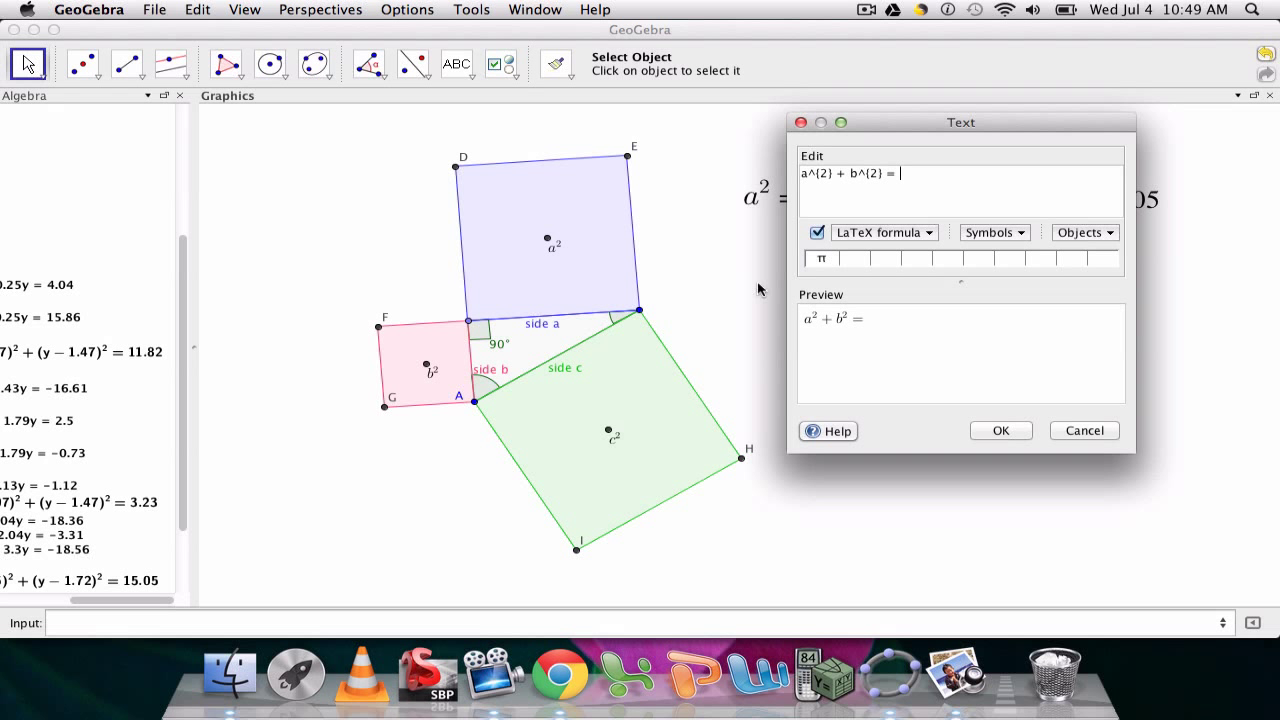
{"action": "left_click", "coordinate": [622, 398]}
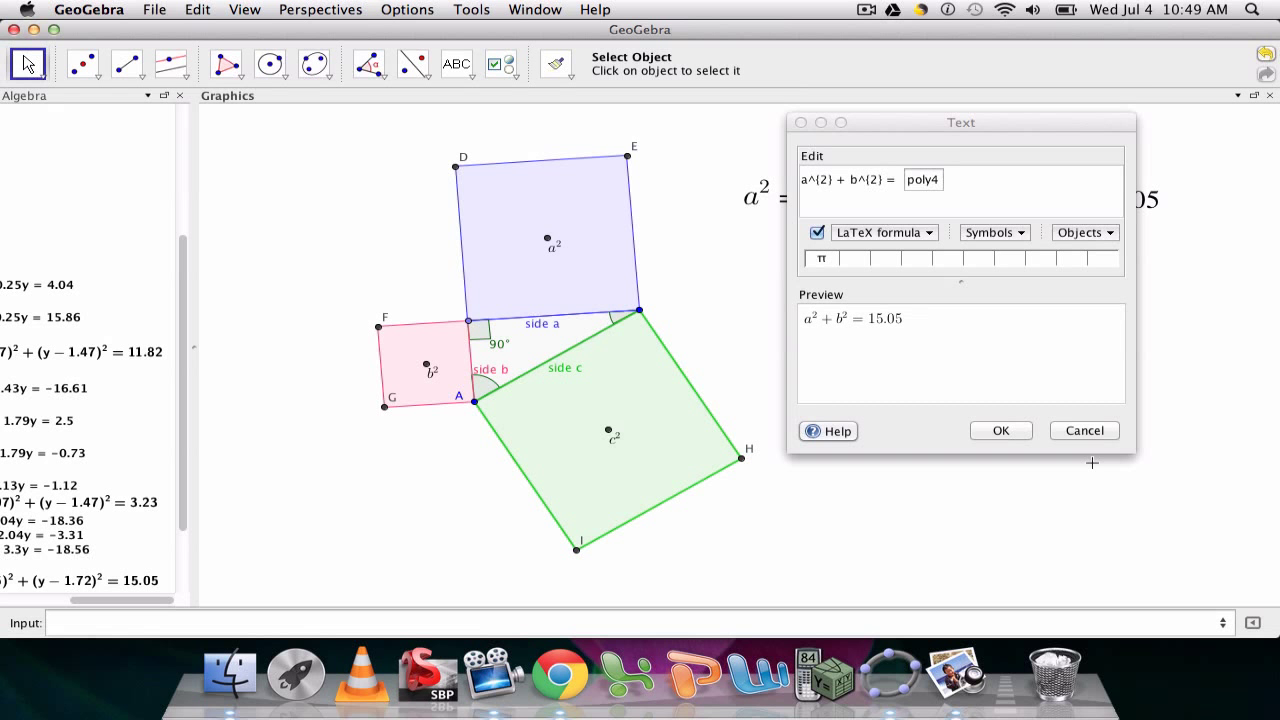
{"action": "left_click", "coordinate": [1003, 430]}
Step: Set the a² + b² text size to Large, then drag point A so it reads 18.44
{"action": "left_click", "coordinate": [860, 279]}
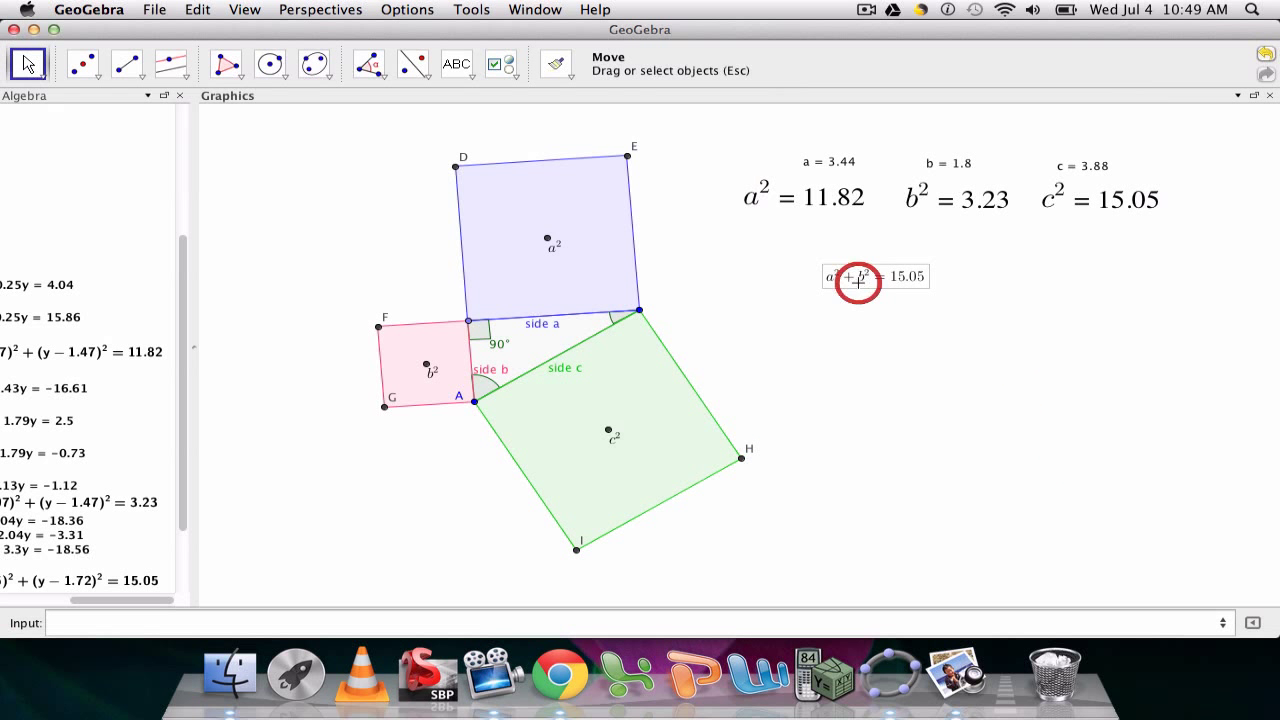
{"action": "double_click", "coordinate": [858, 282]}
{"action": "left_click", "coordinate": [878, 76]}
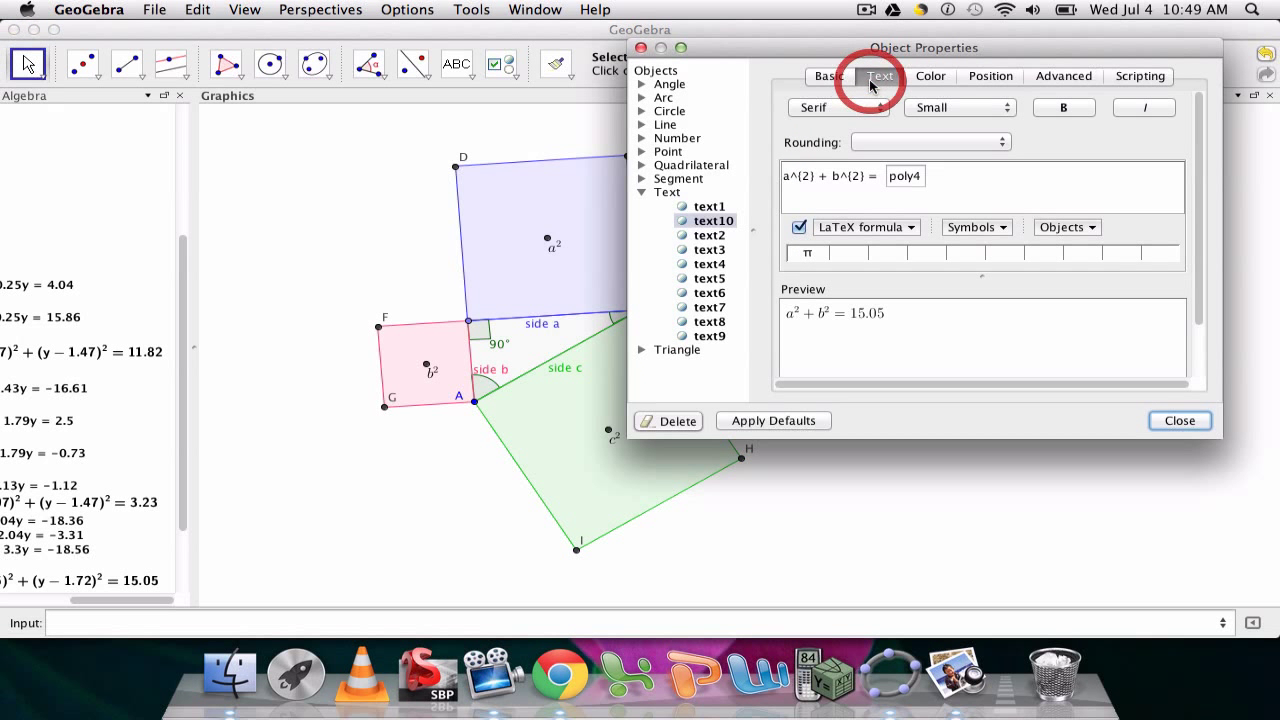
{"action": "left_click", "coordinate": [955, 107]}
{"action": "left_click", "coordinate": [925, 146]}
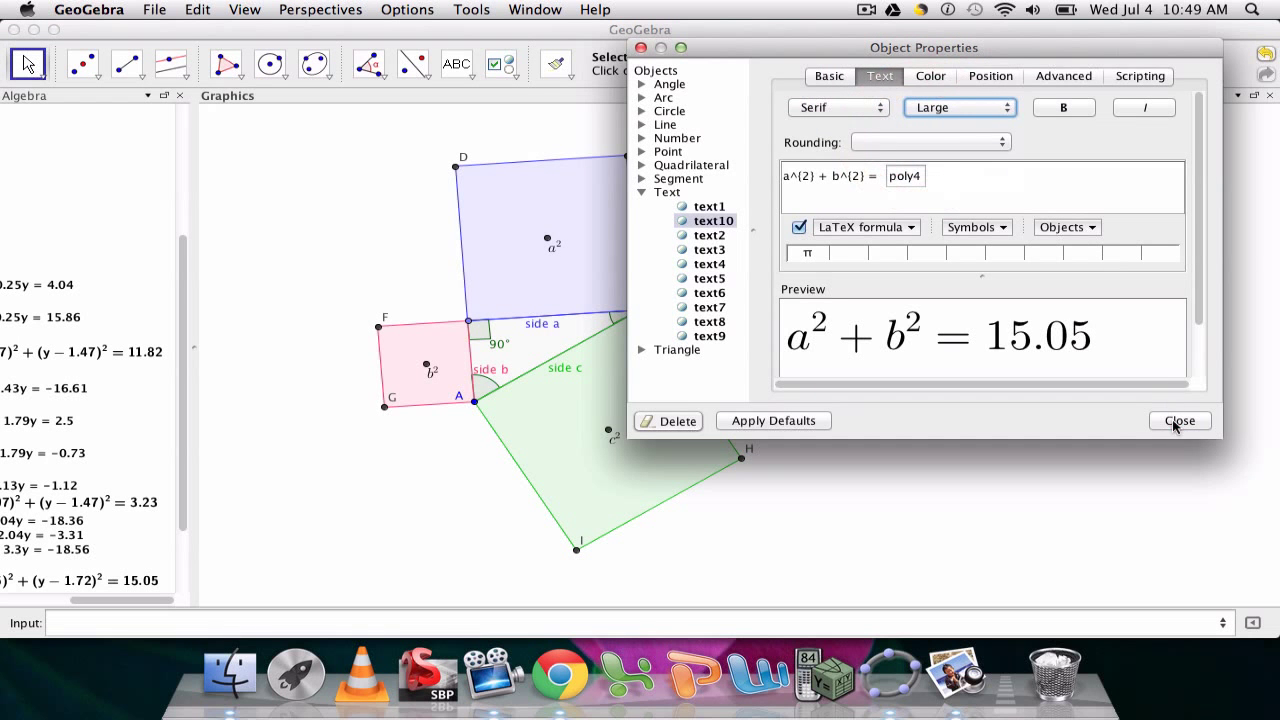
{"action": "left_click", "coordinate": [1180, 420]}
{"action": "left_click", "coordinate": [955, 295]}
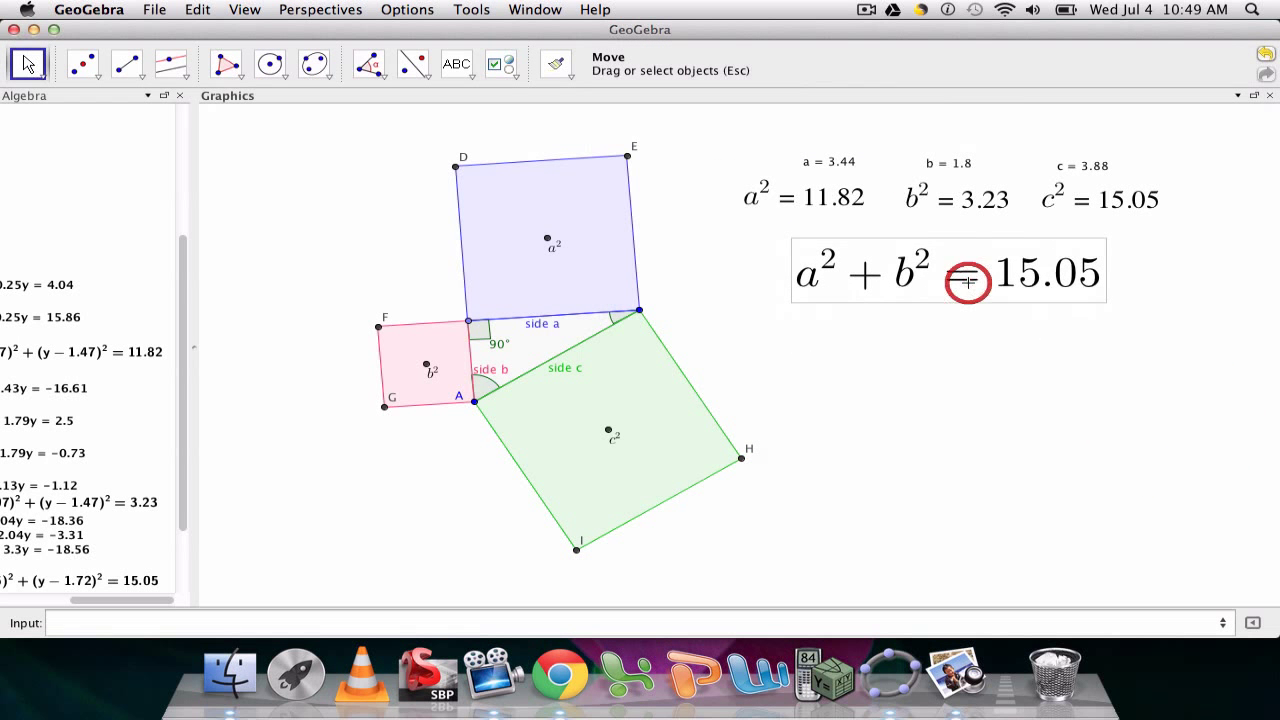
{"action": "mouse_move", "coordinate": [474, 401]}
{"action": "left_mouse_down"}
{"action": "mouse_move", "coordinate": [497, 362]}
{"action": "mouse_move", "coordinate": [557, 346]}
{"action": "mouse_move", "coordinate": [493, 418]}
{"action": "mouse_move", "coordinate": [421, 415]}
{"action": "mouse_move", "coordinate": [478, 393]}
{"action": "mouse_move", "coordinate": [449, 413]}
{"action": "mouse_move", "coordinate": [457, 406]}
{"action": "left_mouse_up"}
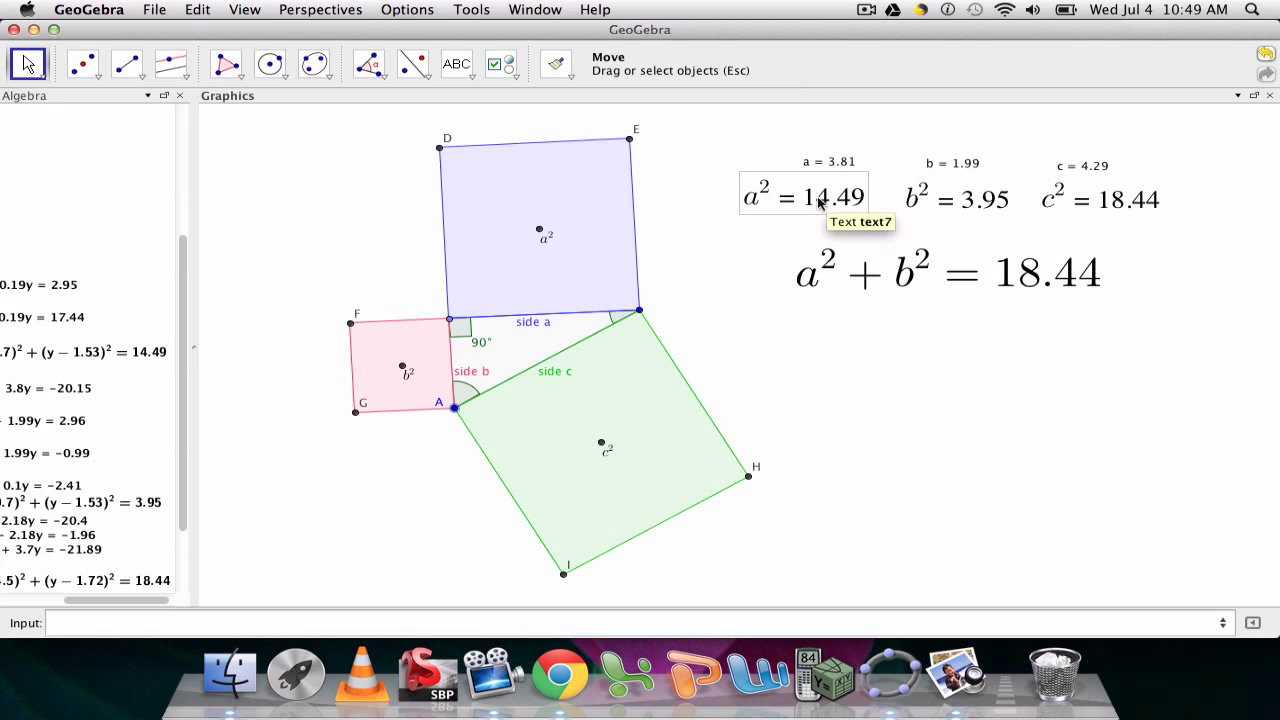
Step: Colour the a² text blue to match its square
{"action": "left_click", "coordinate": [557, 64]}
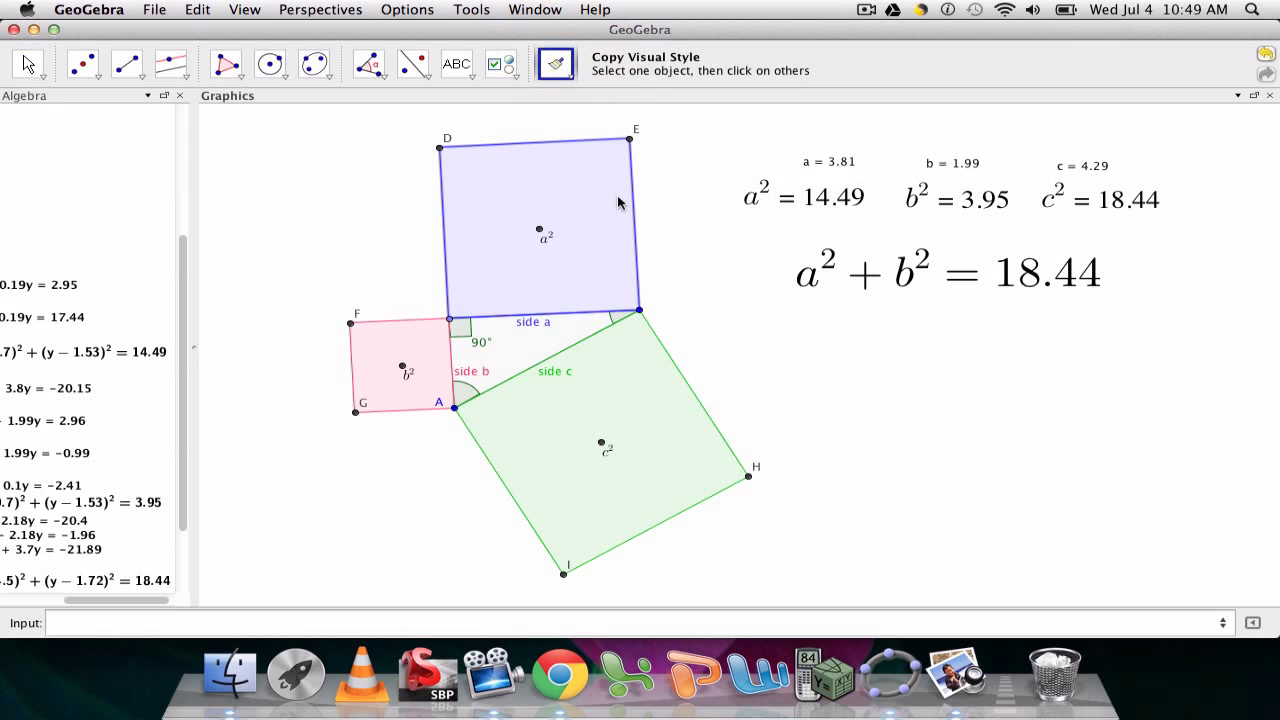
{"action": "left_click", "coordinate": [620, 198]}
{"action": "left_click", "coordinate": [768, 208]}
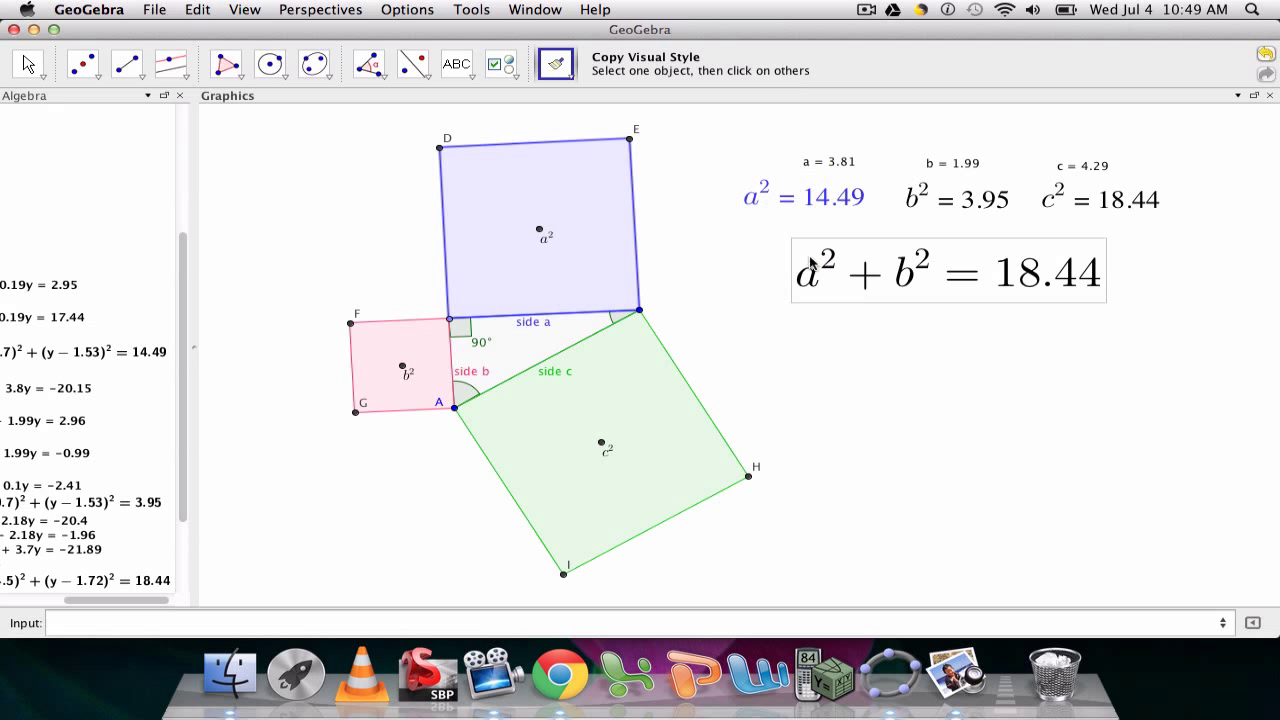
Step: Colour the b² text pink to match its square
{"action": "left_click", "coordinate": [552, 66]}
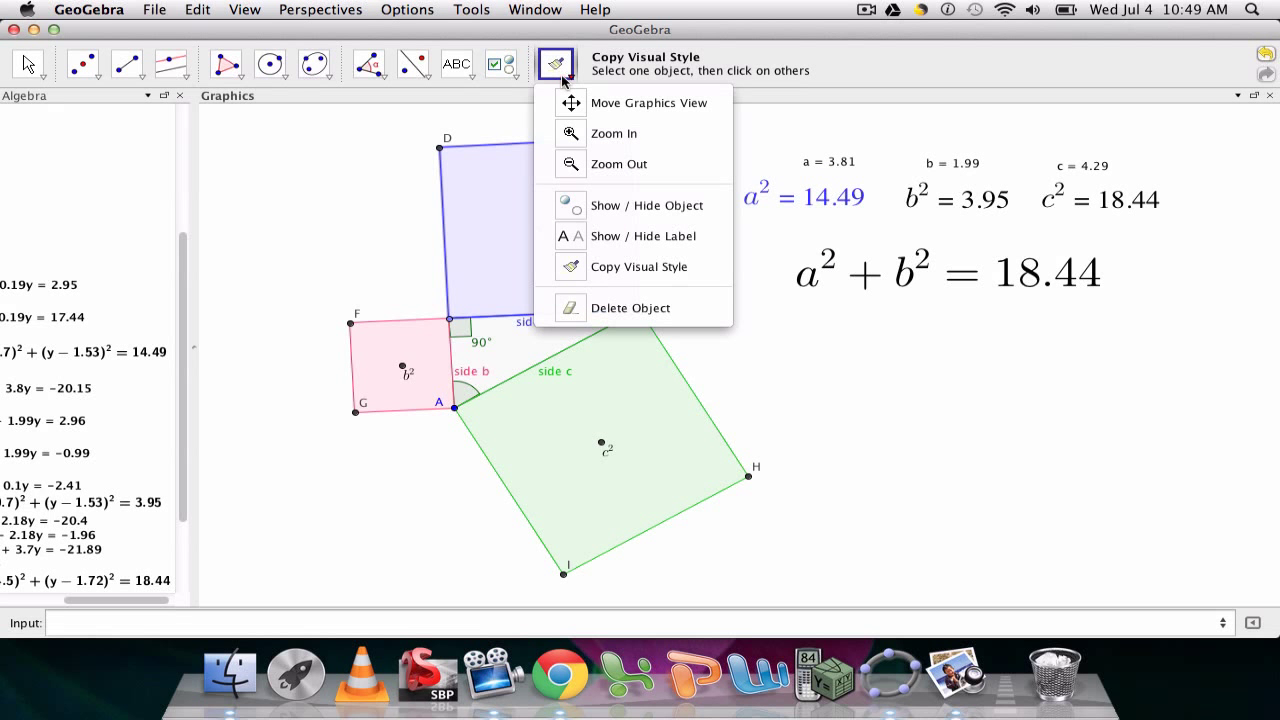
{"action": "left_click", "coordinate": [580, 102]}
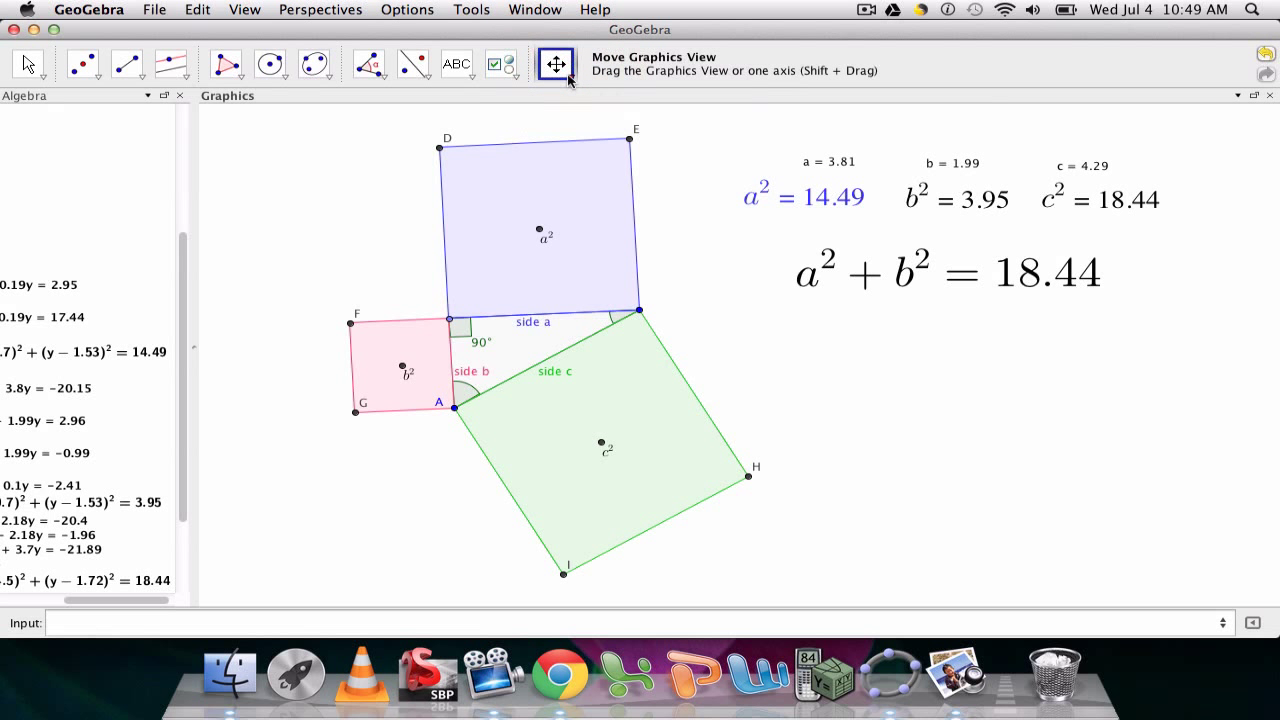
{"action": "left_click", "coordinate": [565, 72]}
{"action": "left_click", "coordinate": [592, 266]}
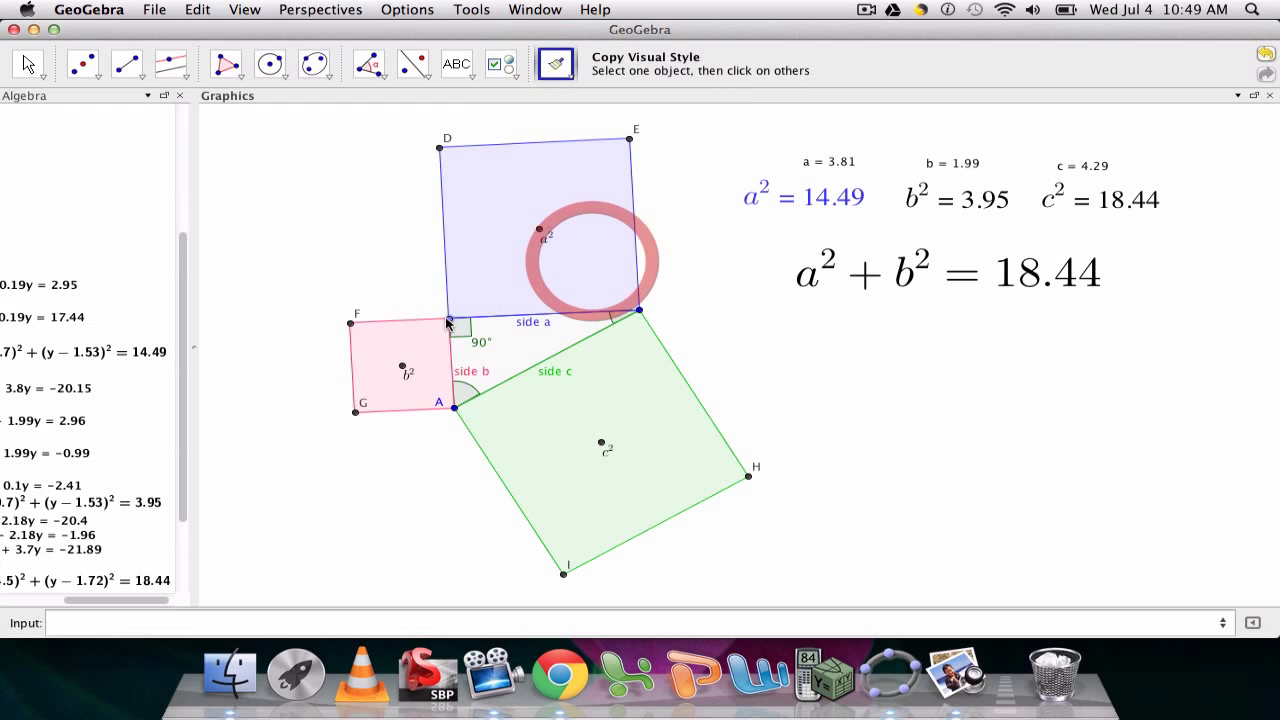
{"action": "left_click", "coordinate": [429, 330]}
{"action": "left_click", "coordinate": [914, 201]}
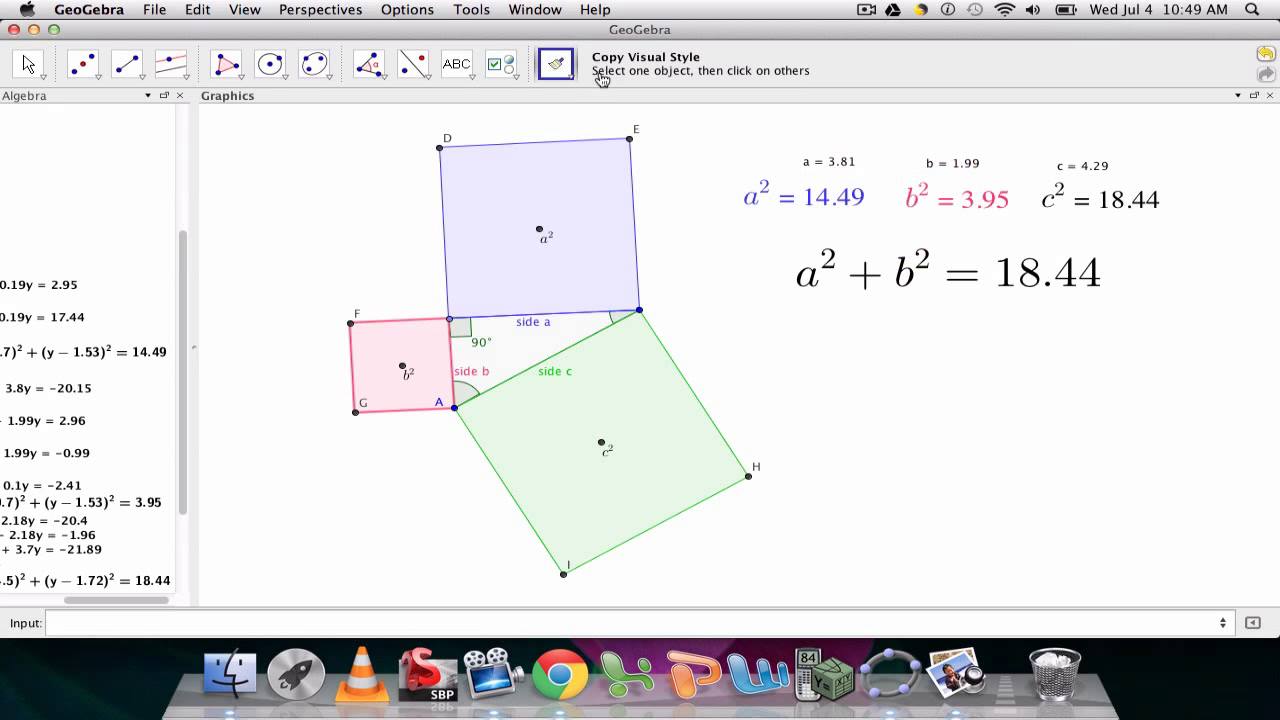
Step: Colour the c² text green to match its square
{"action": "left_click", "coordinate": [560, 66]}
{"action": "left_click", "coordinate": [580, 102]}
{"action": "left_click", "coordinate": [556, 66]}
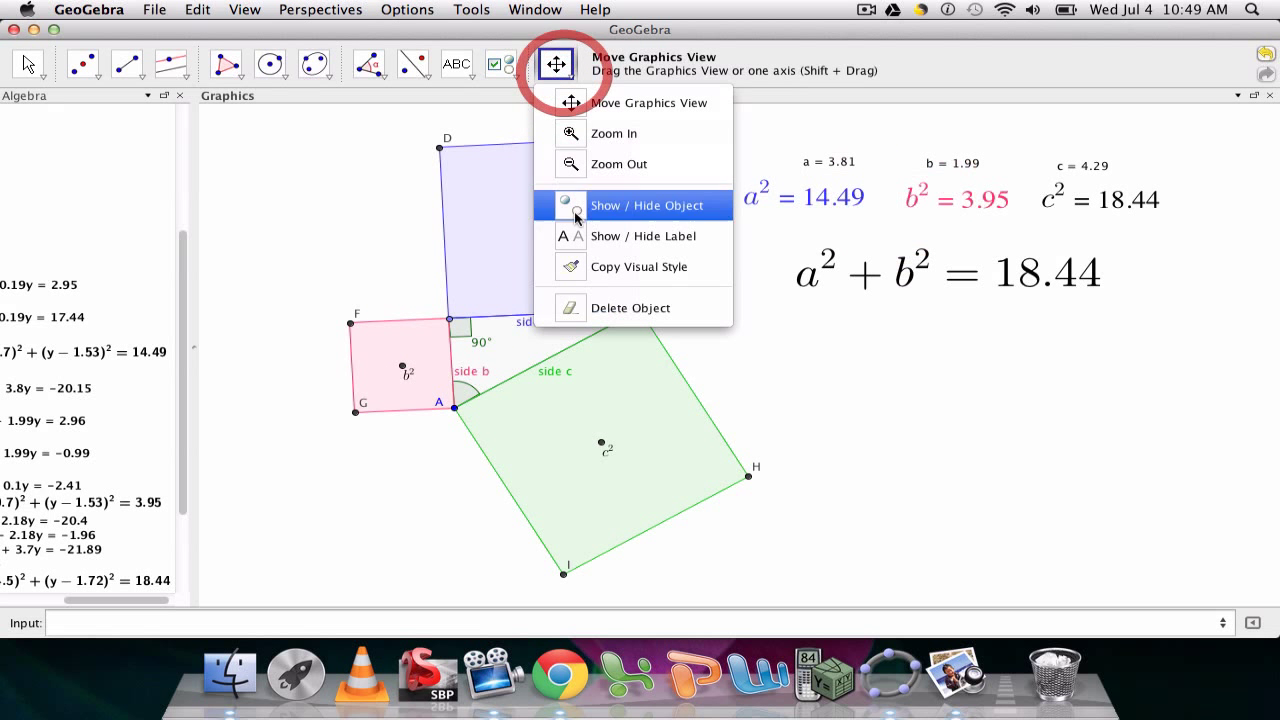
{"action": "left_click", "coordinate": [585, 266]}
{"action": "left_click", "coordinate": [610, 368]}
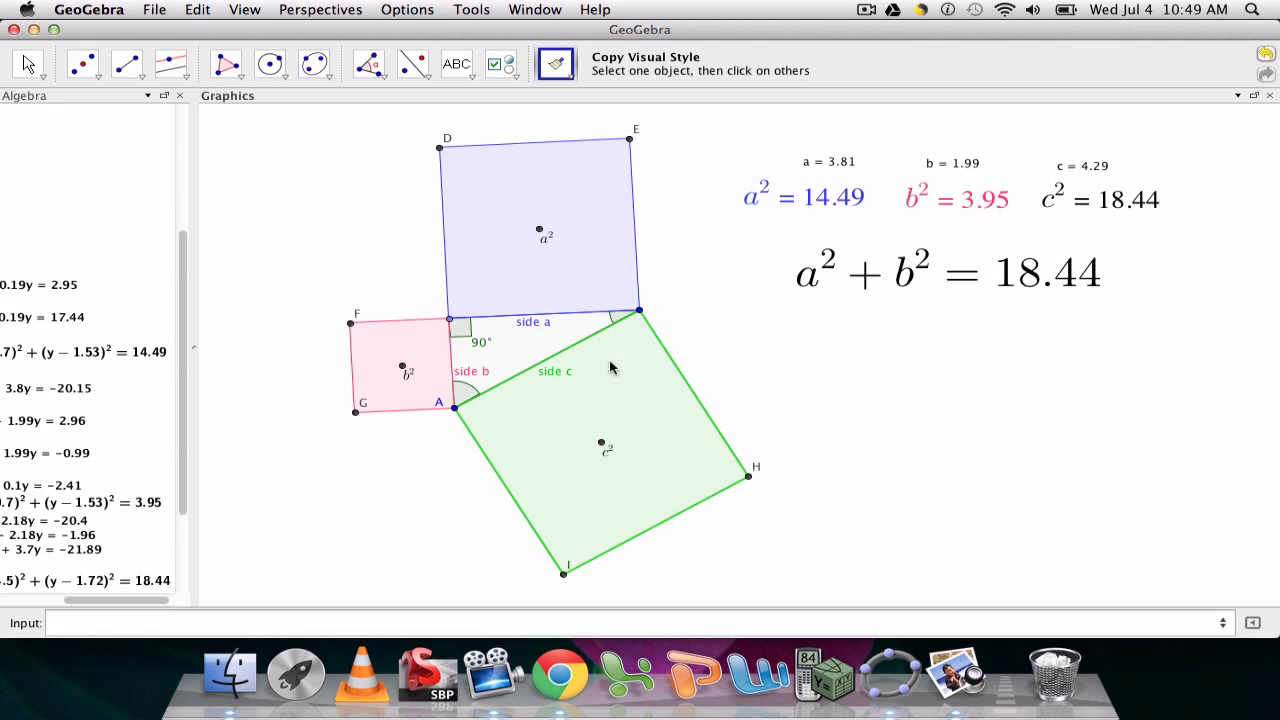
{"action": "left_click", "coordinate": [1080, 200]}
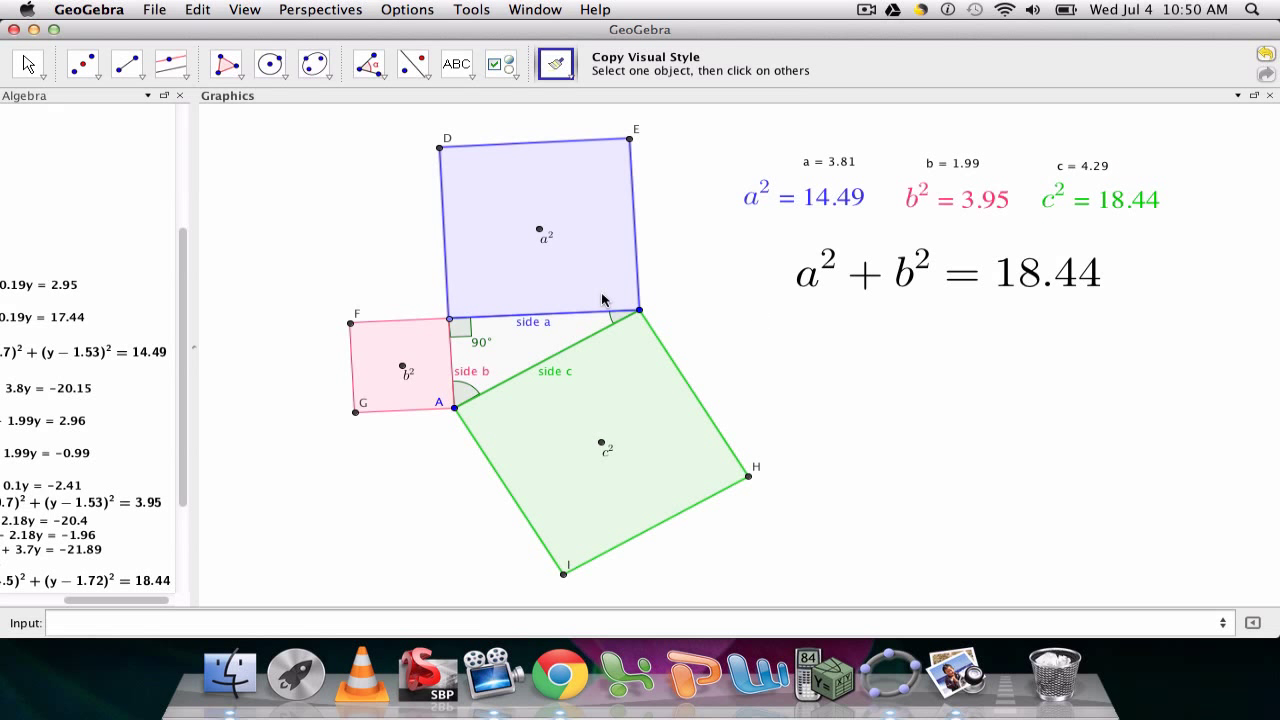